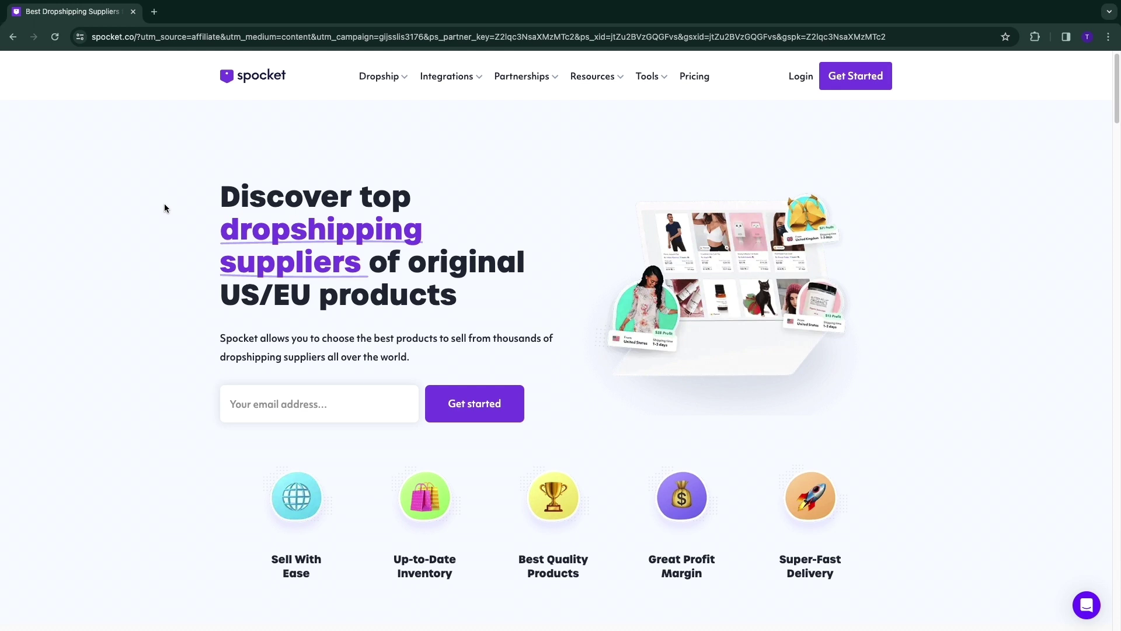
Review the homepage headline about US/EU products and the Pro plan's $24 price on the pricing page.
left_click_drag(220, 196, 222, 298)
left_click_drag(221, 295, 476, 305)
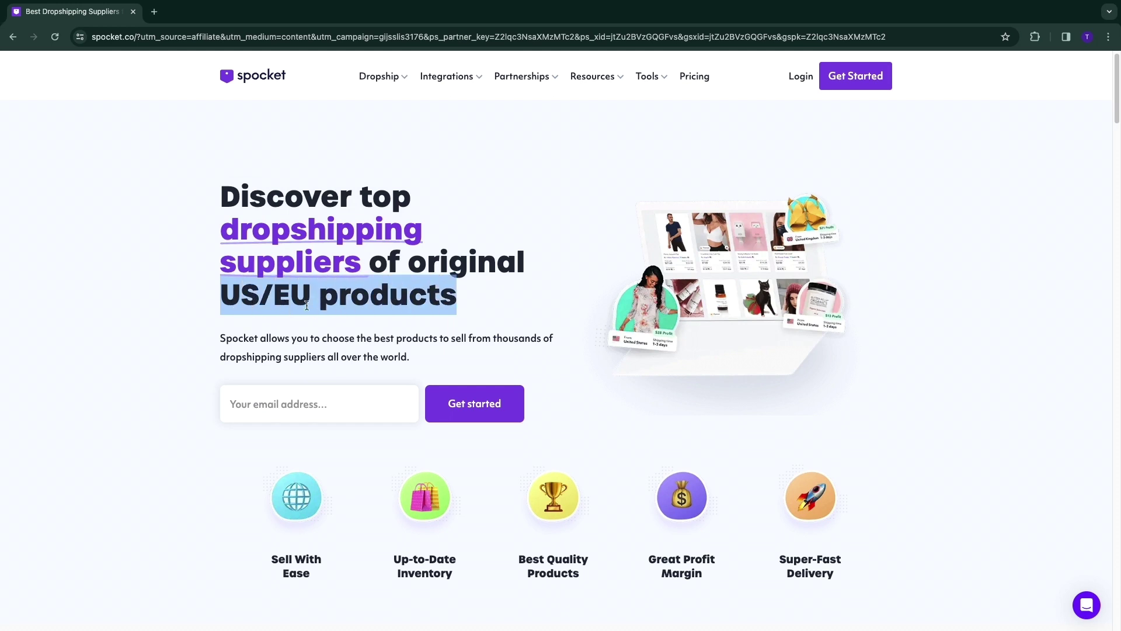
left_click(267, 296)
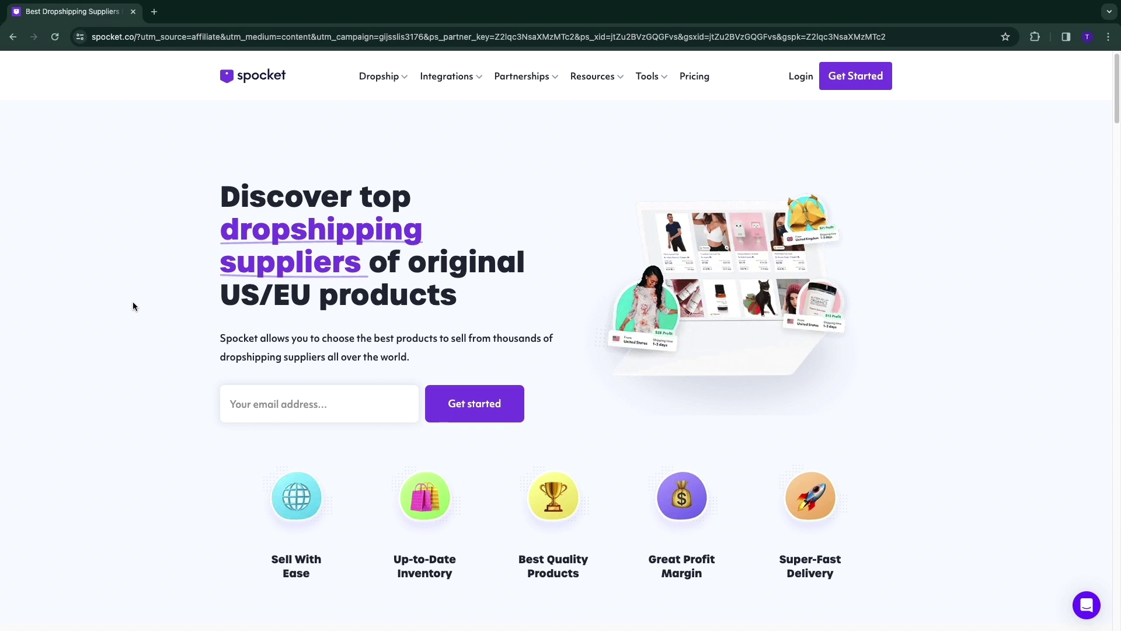
left_click(702, 78)
scroll(303, 379, "down", 3)
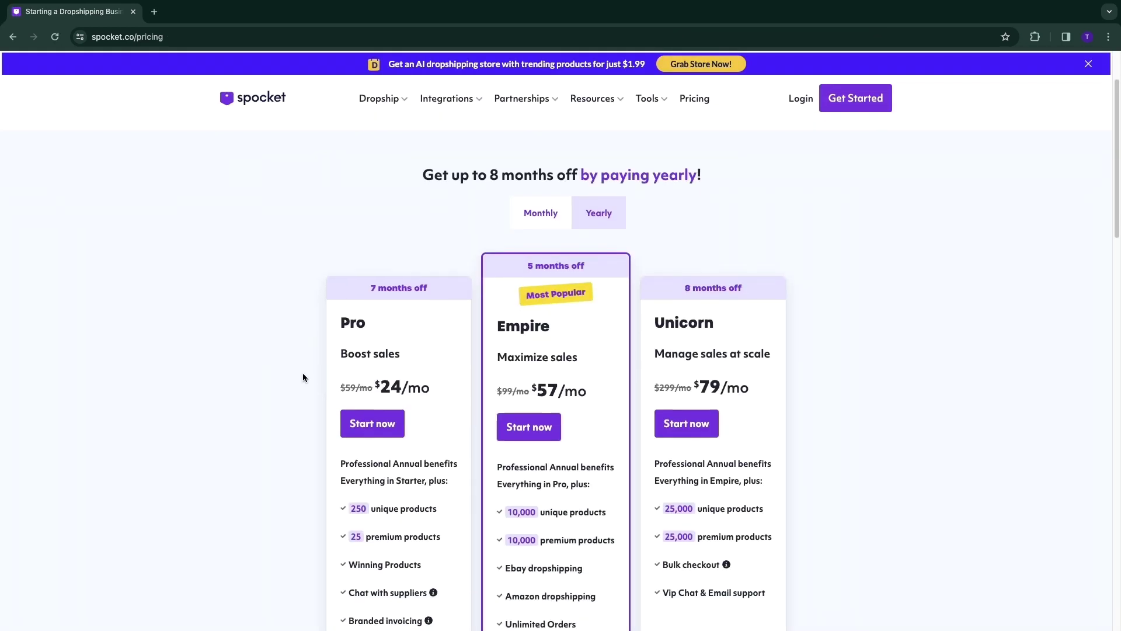
left_click_drag(378, 388, 440, 396)
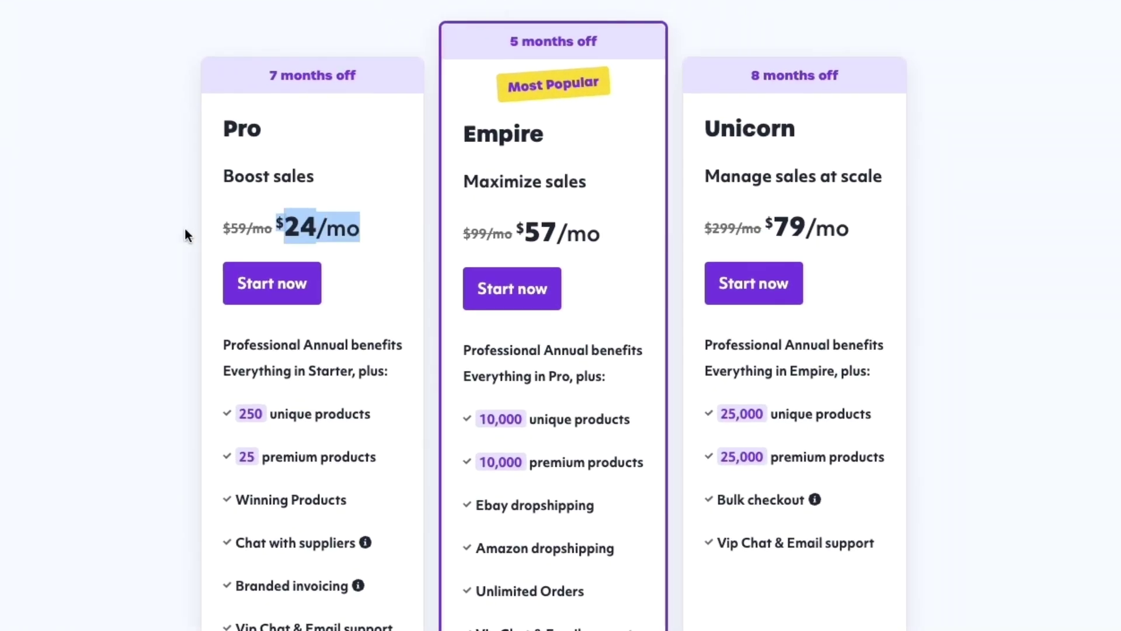
left_click(122, 219)
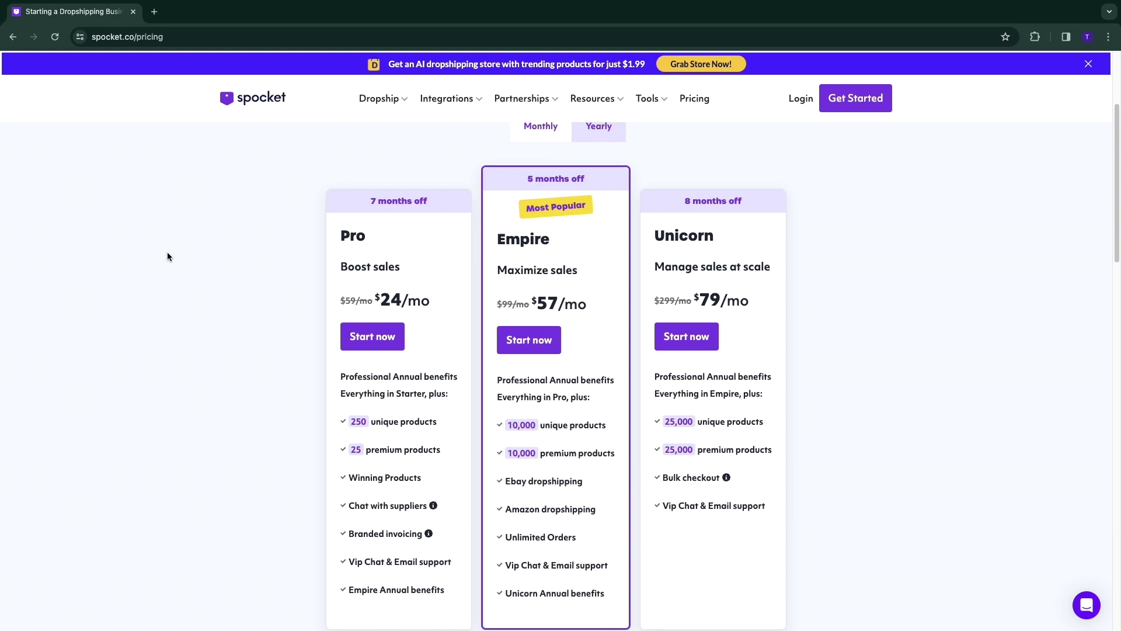
left_click_drag(376, 300, 419, 300)
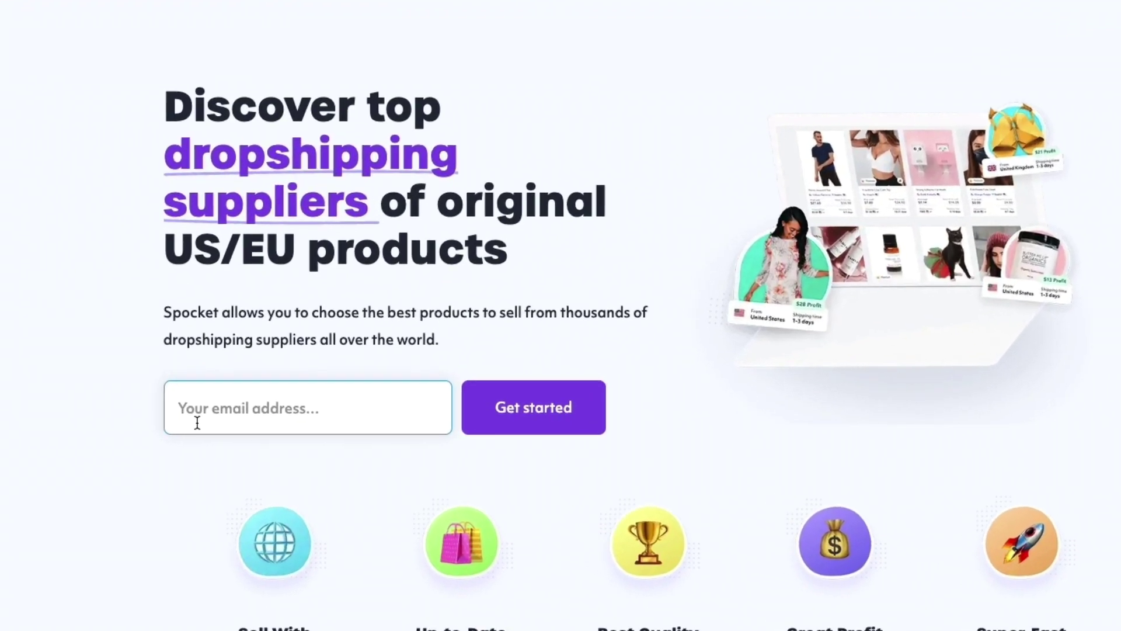
Enter an email address to start signing up, then continue with a Google account.
type("test")
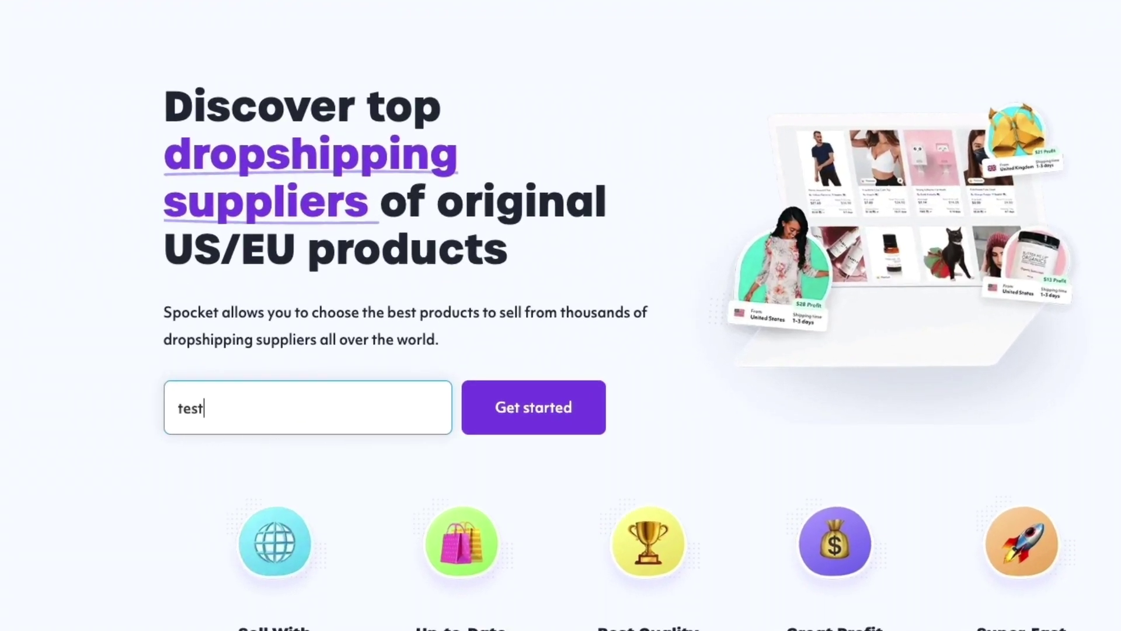
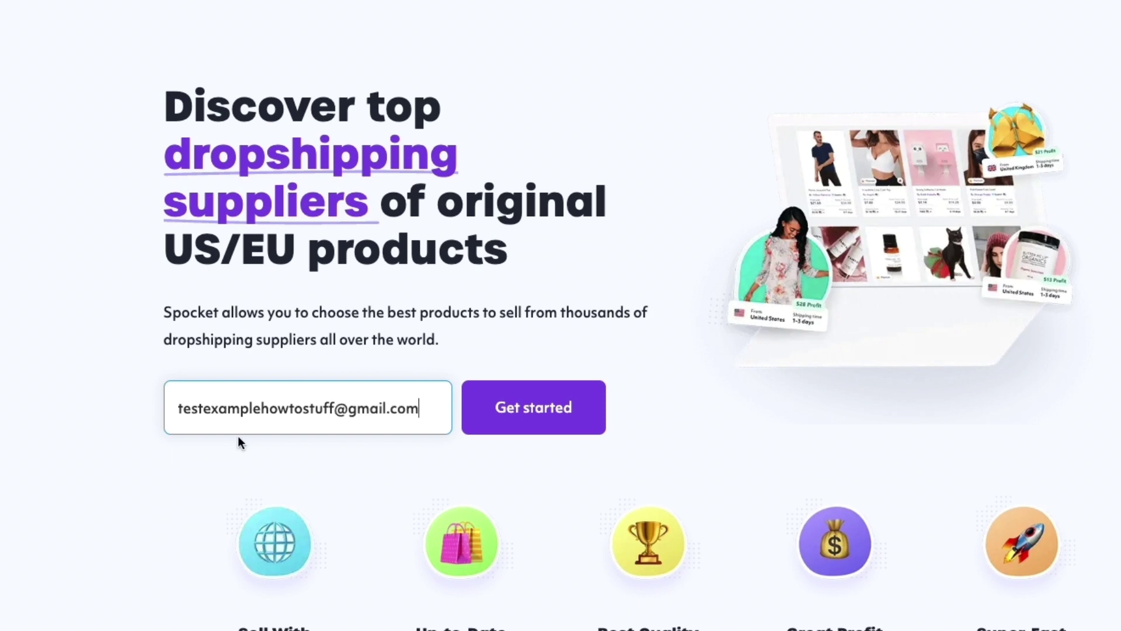
left_click(535, 416)
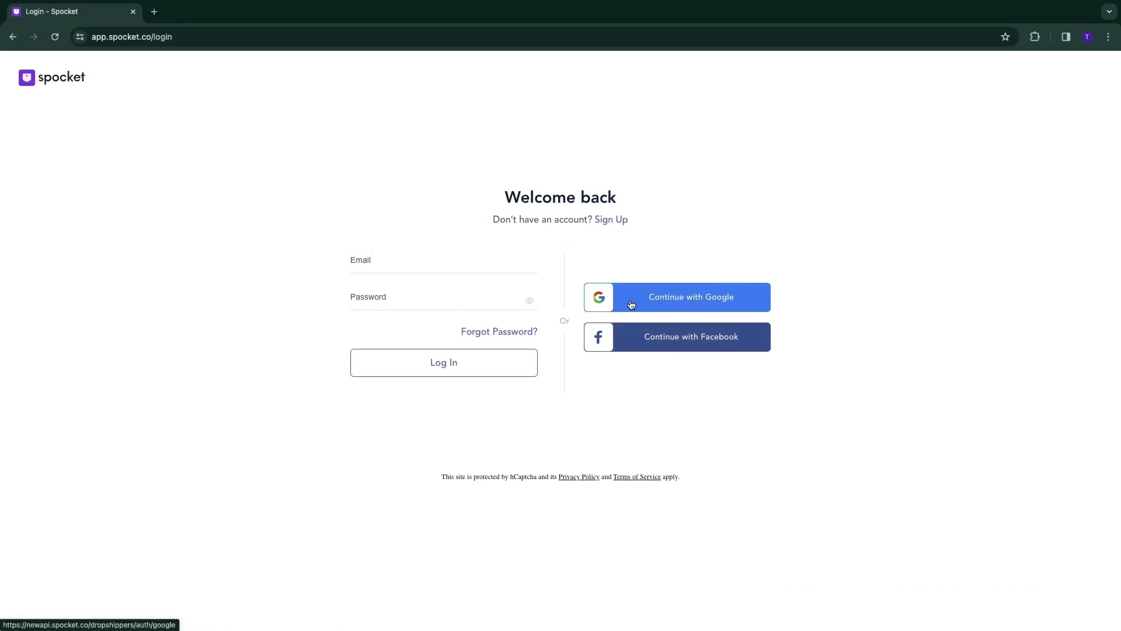
left_click(684, 303)
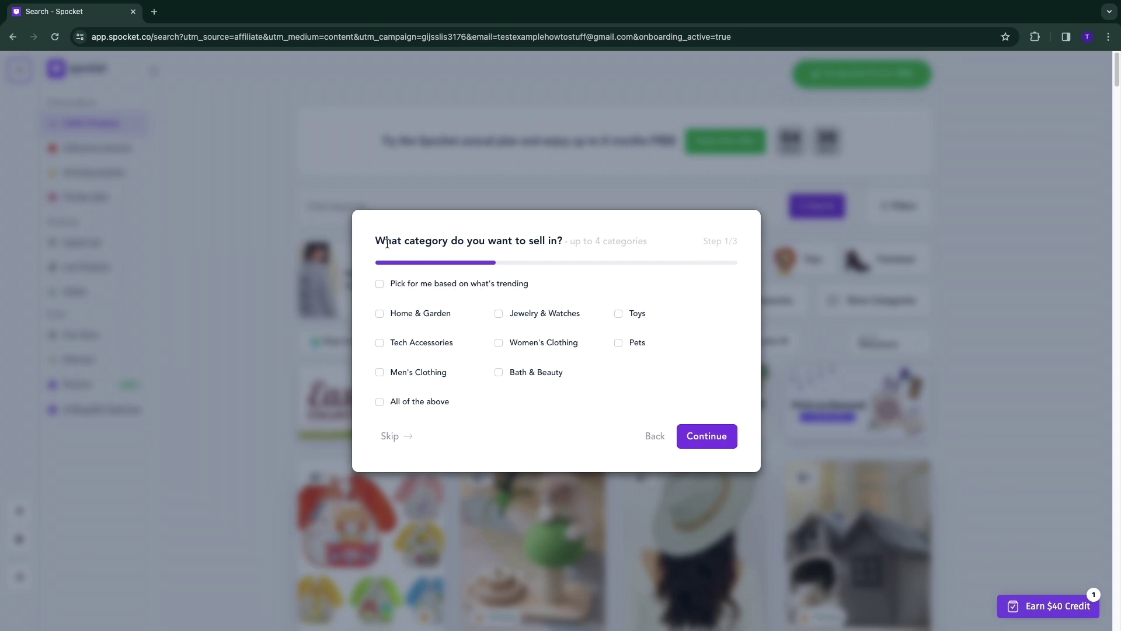
Let Spocket pick categories based on what's trending.
left_click_drag(375, 240, 588, 236)
left_click(657, 264)
left_click(379, 284)
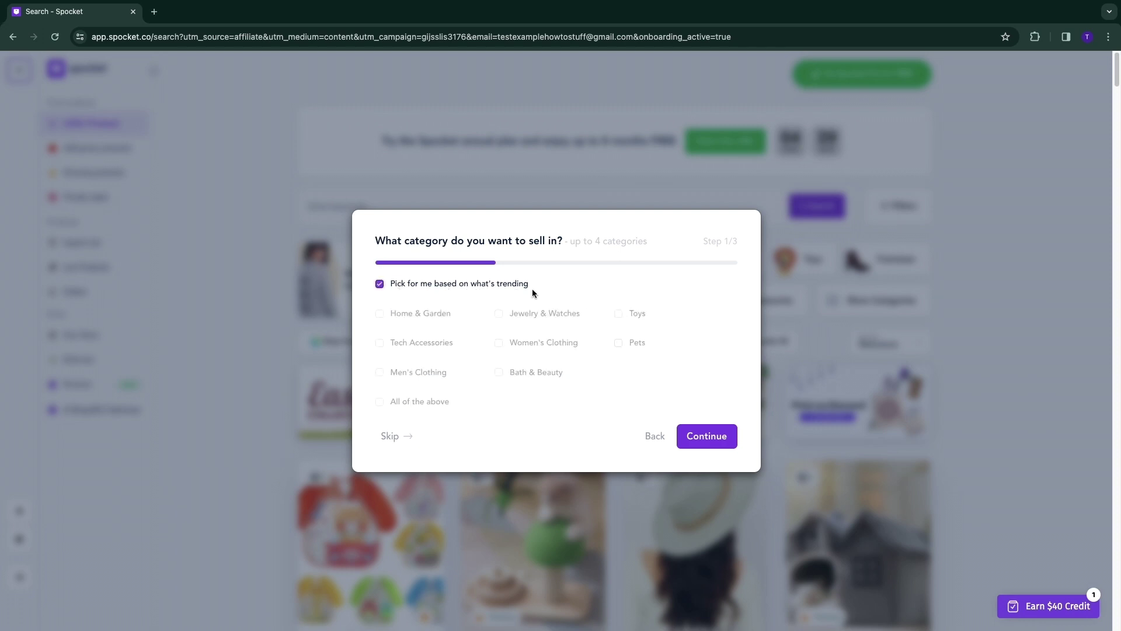
left_click(712, 433)
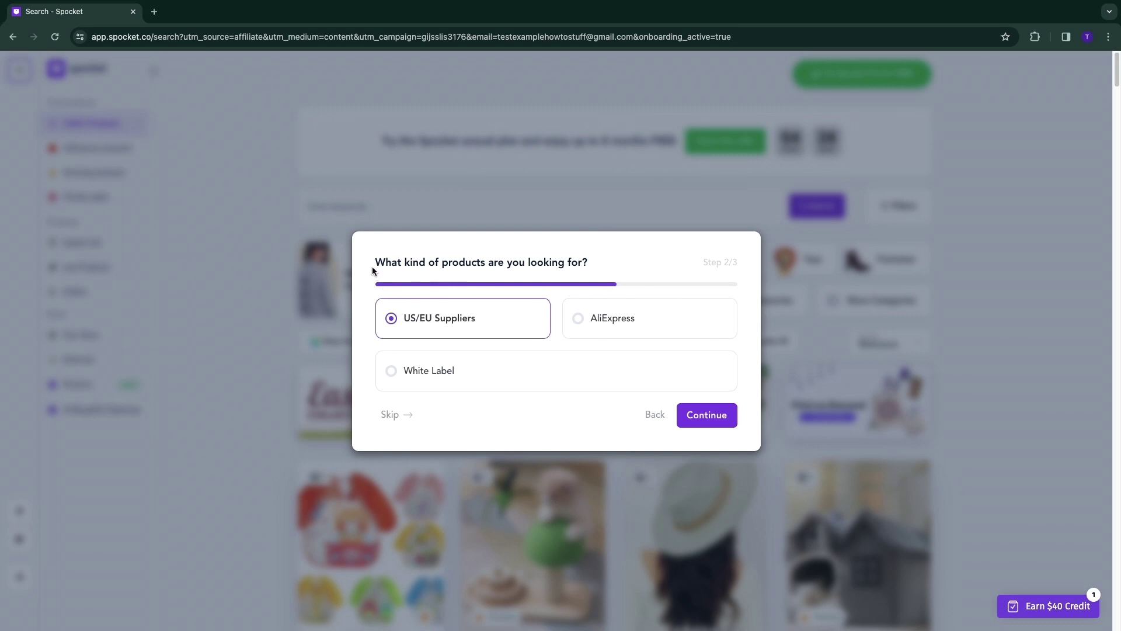
Keep US/EU Suppliers and choose Europe as the selling region to finish onboarding.
left_click_drag(373, 267, 469, 276)
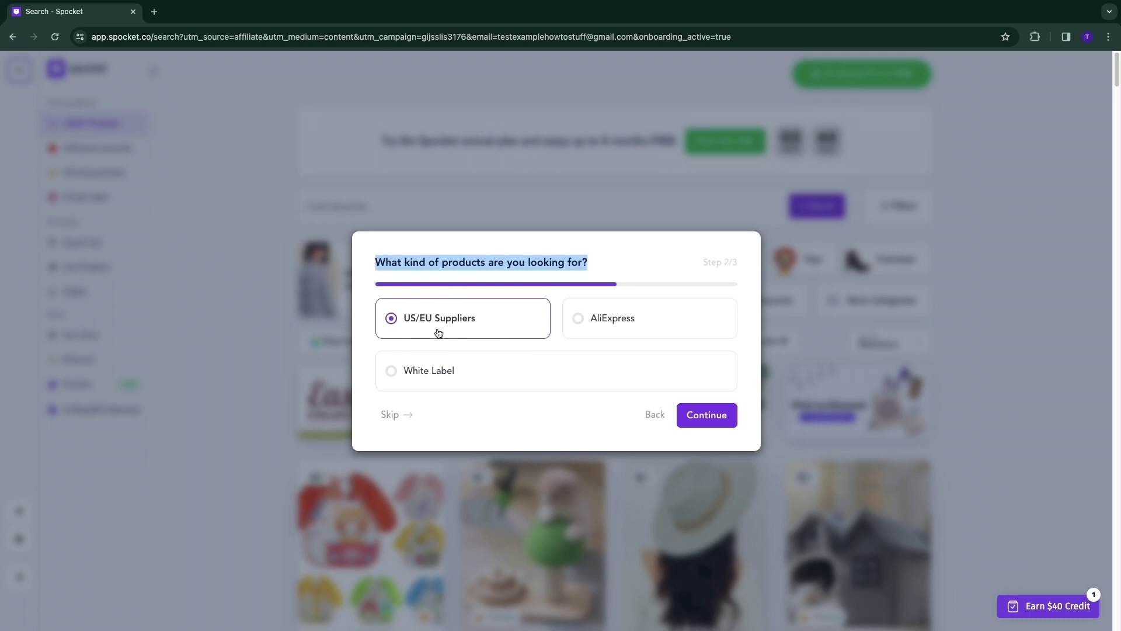
left_click(699, 414)
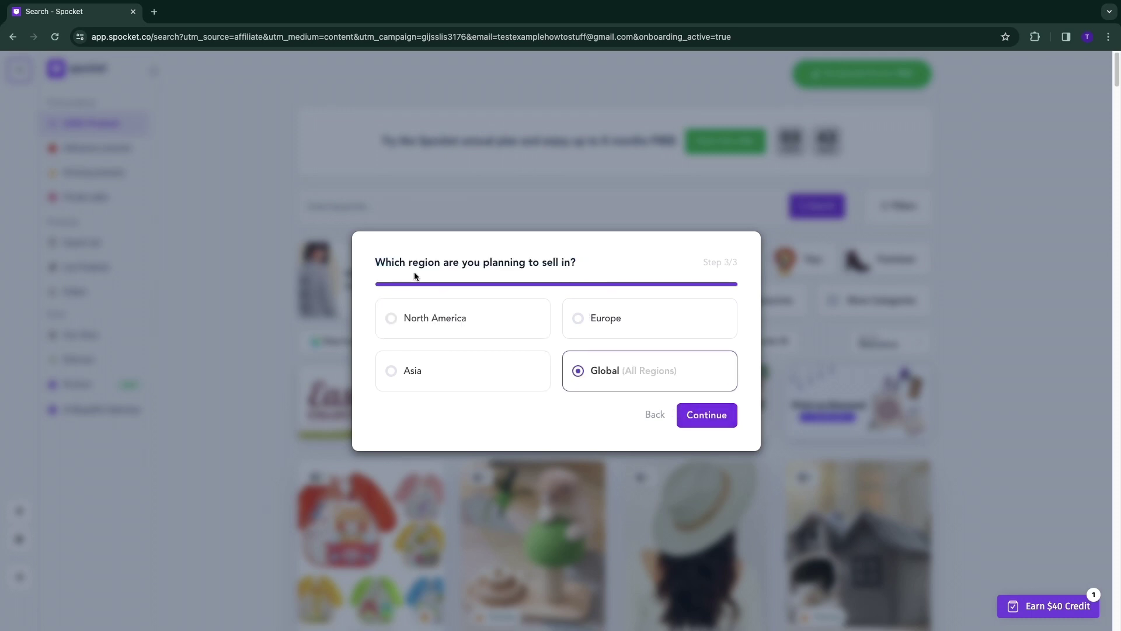
left_click_drag(371, 260, 616, 271)
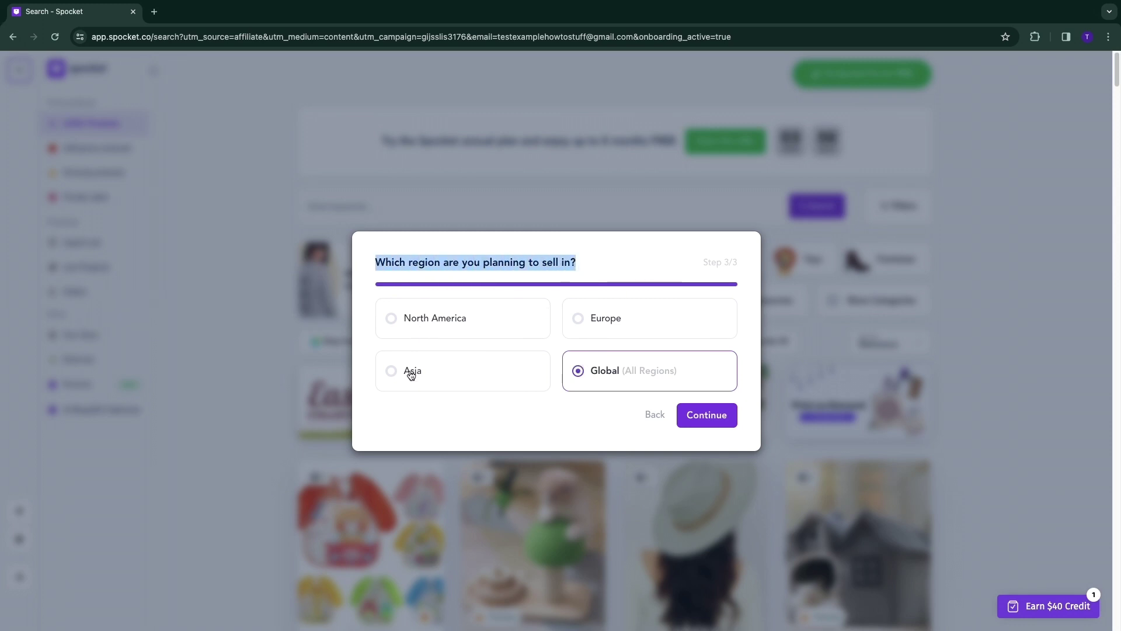
left_click(592, 319)
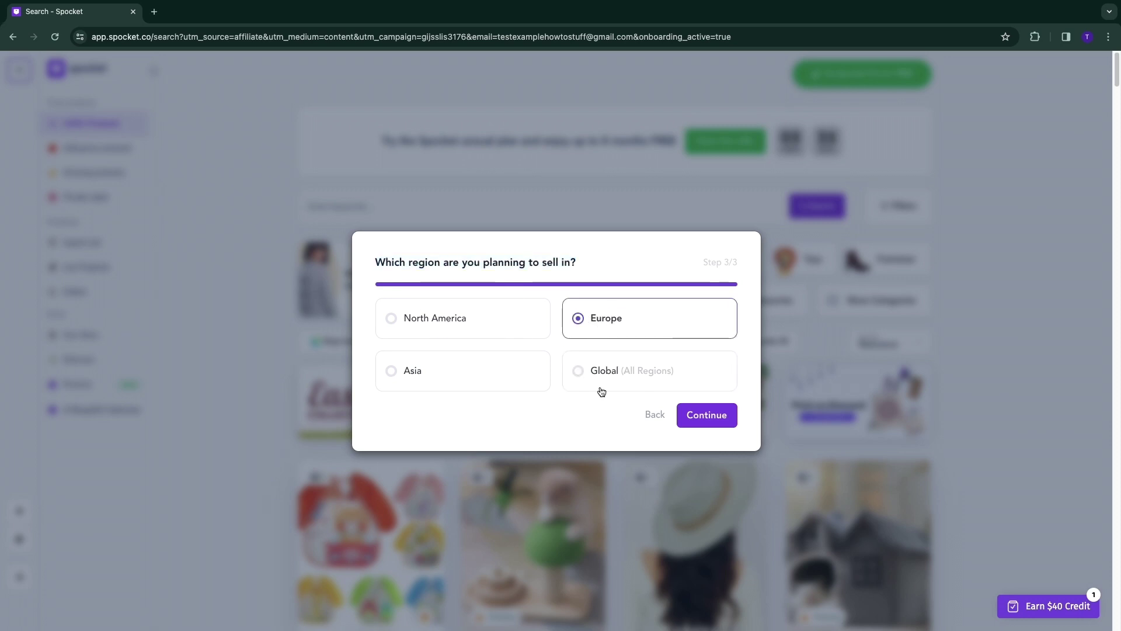
left_click(710, 422)
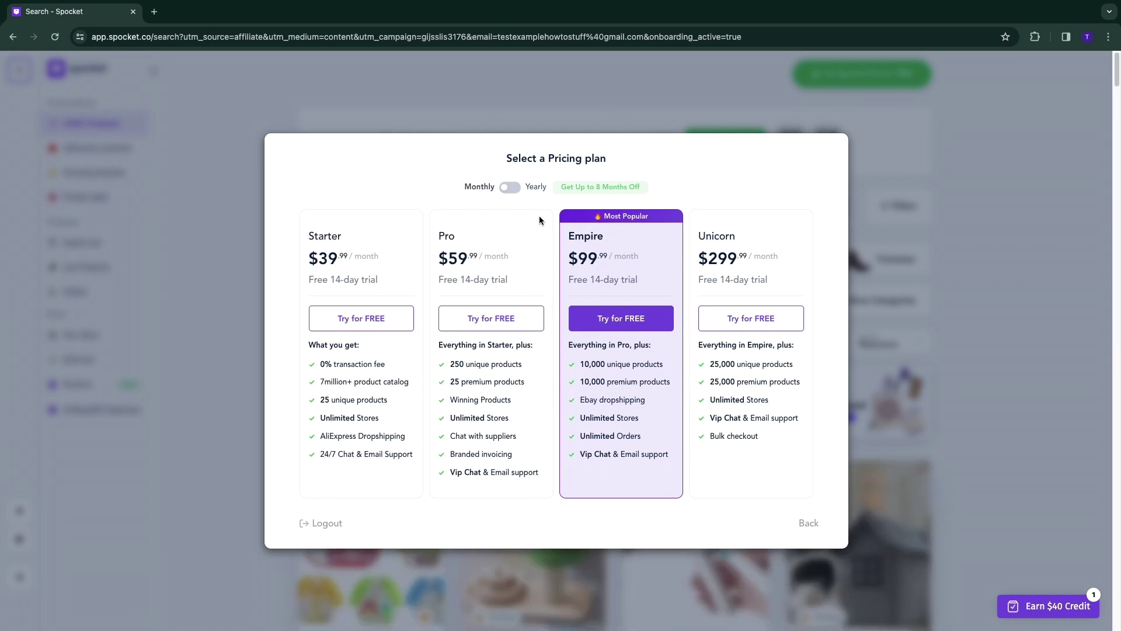
Toggle billing between yearly and monthly, reviewing the Starter plan's $39 price and features.
left_click(509, 186)
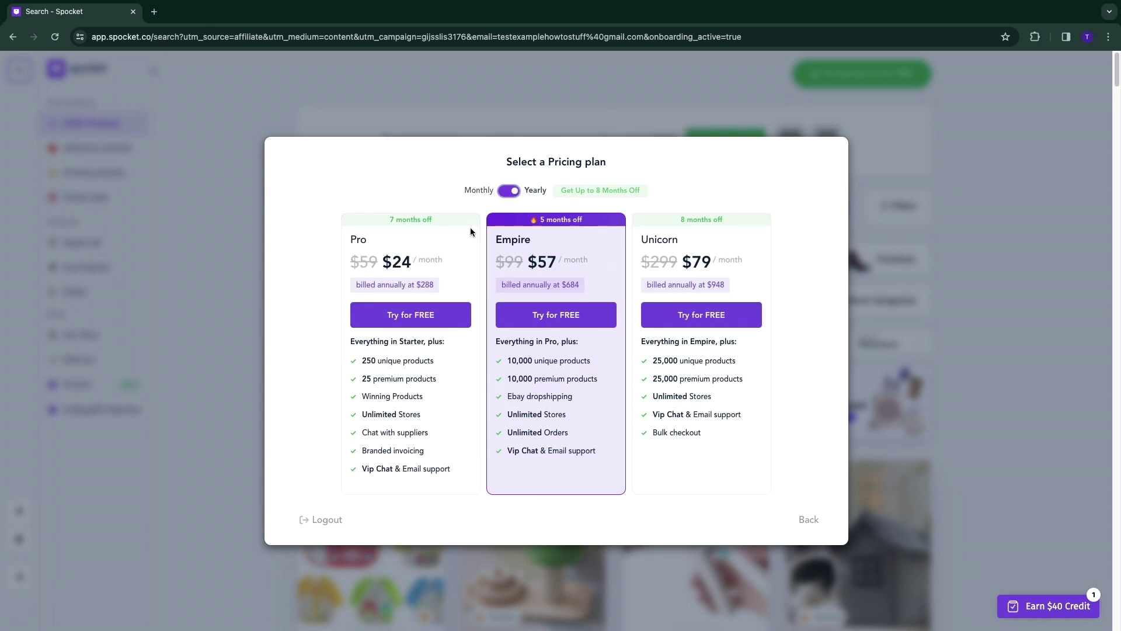
left_click(509, 191)
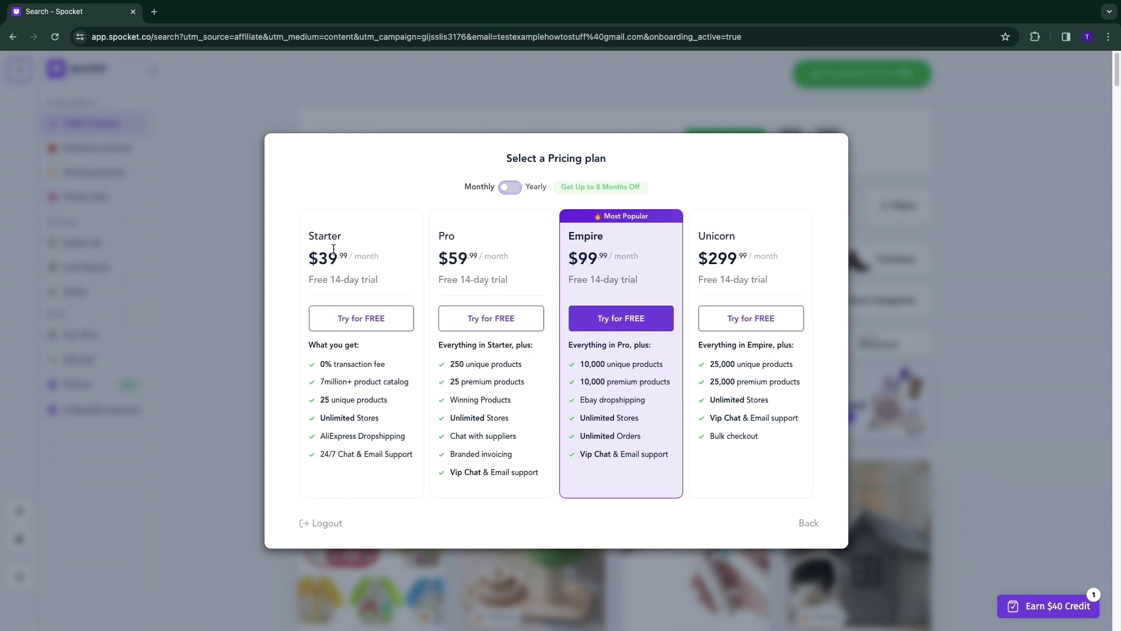
double_click(313, 258)
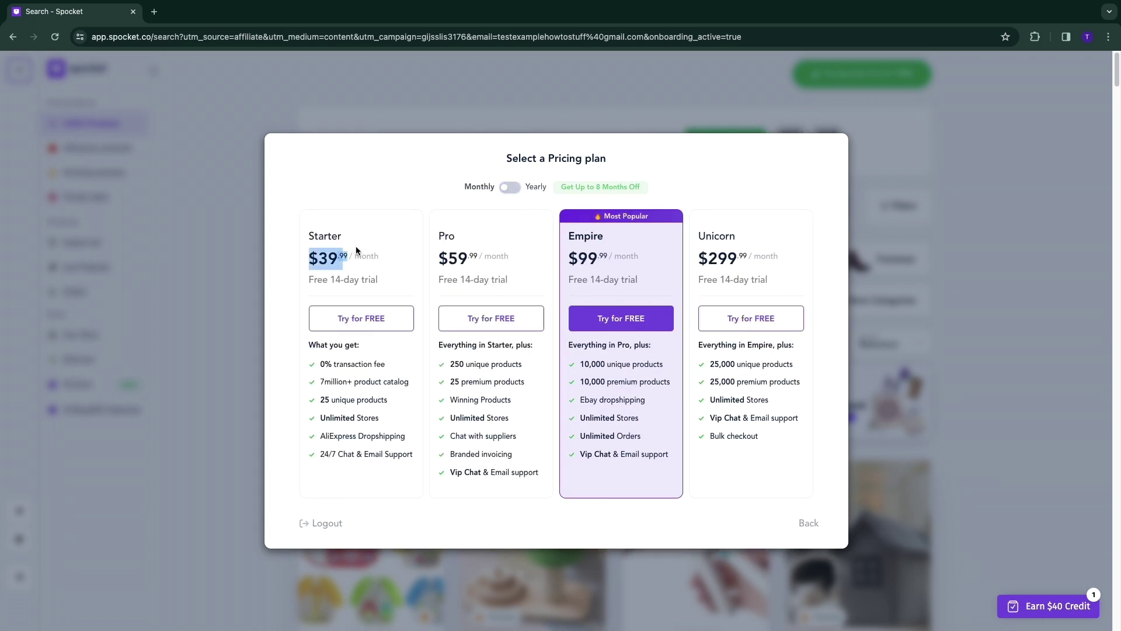
left_click(315, 263)
double_click(313, 261)
left_click_drag(310, 361, 413, 456)
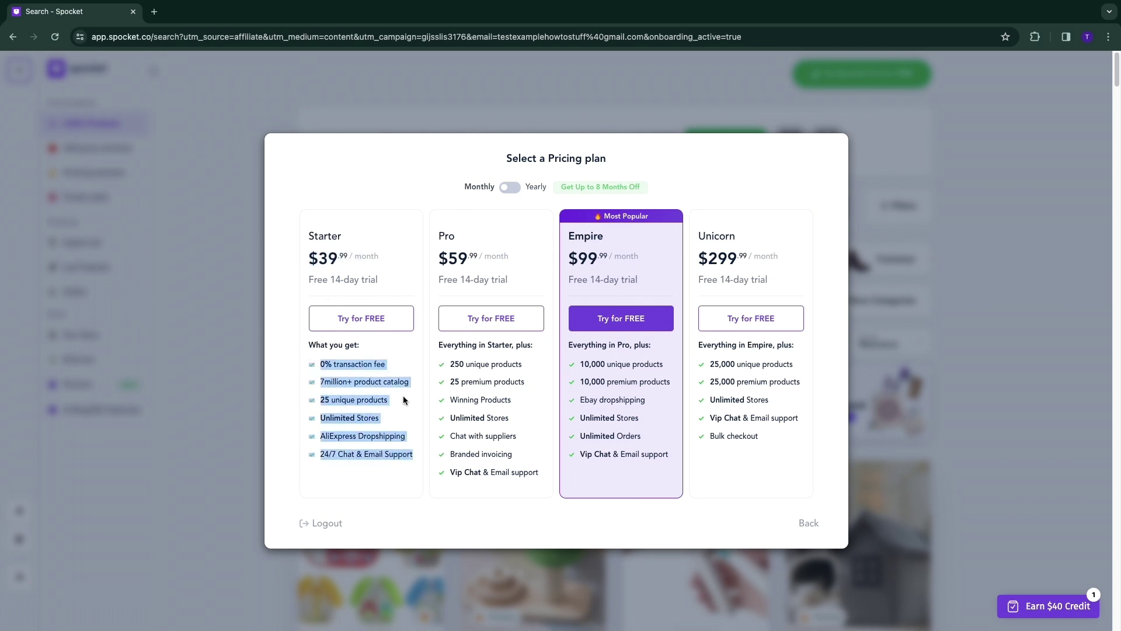
left_click(404, 396)
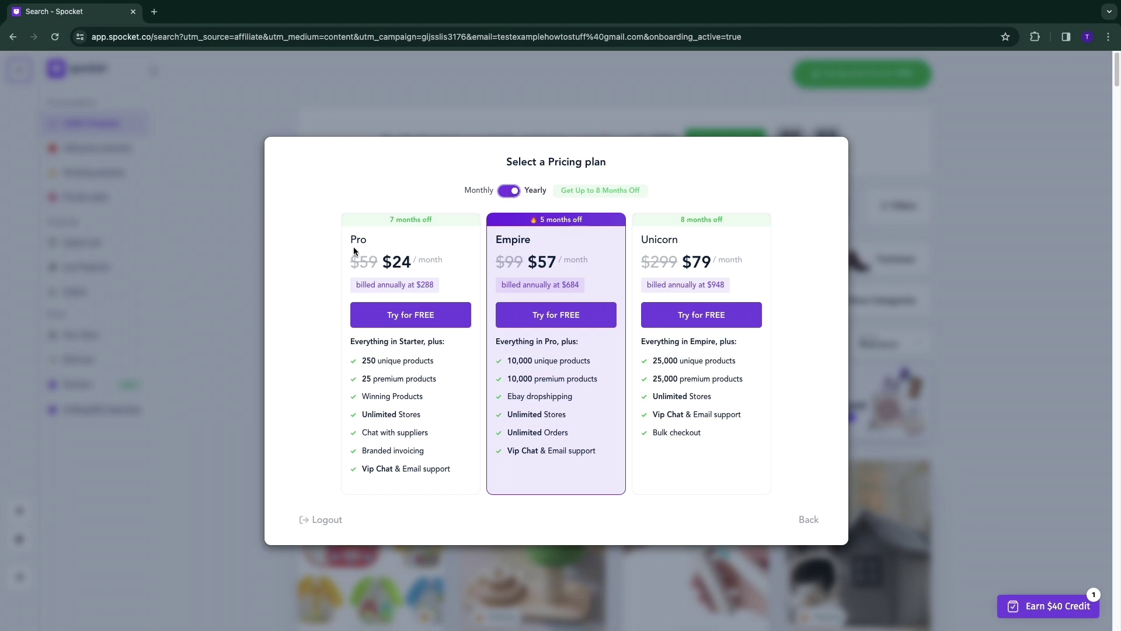
Compare yearly prices: Pro at $24/month billed annually, Unicorn's original $299, and Empire's eBay dropshipping.
left_click_drag(385, 264, 442, 262)
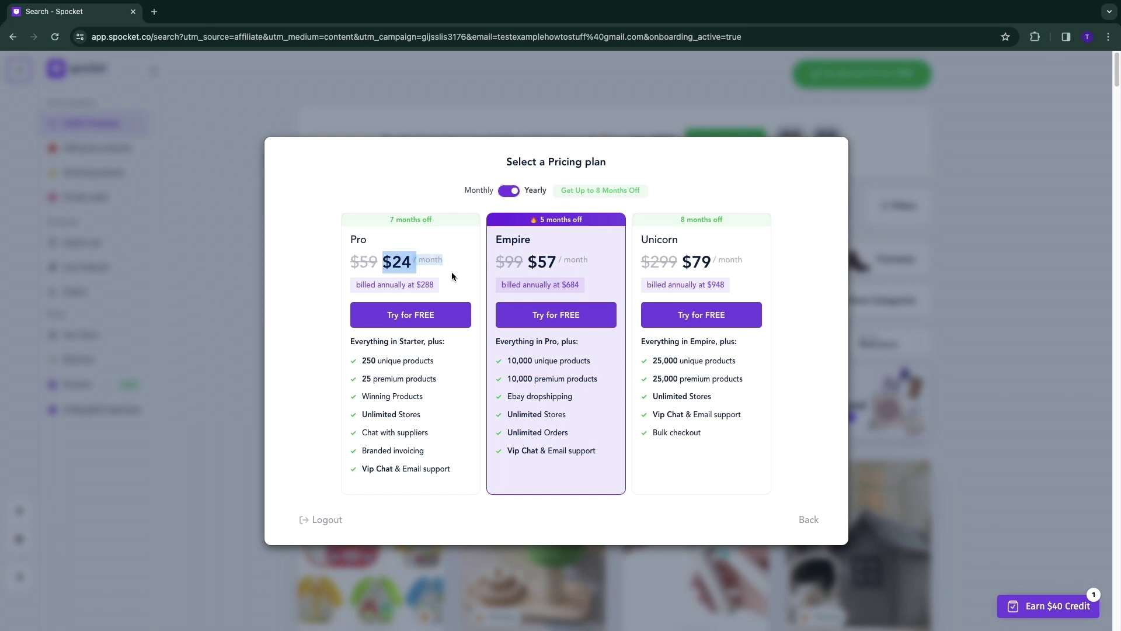
left_click(455, 297)
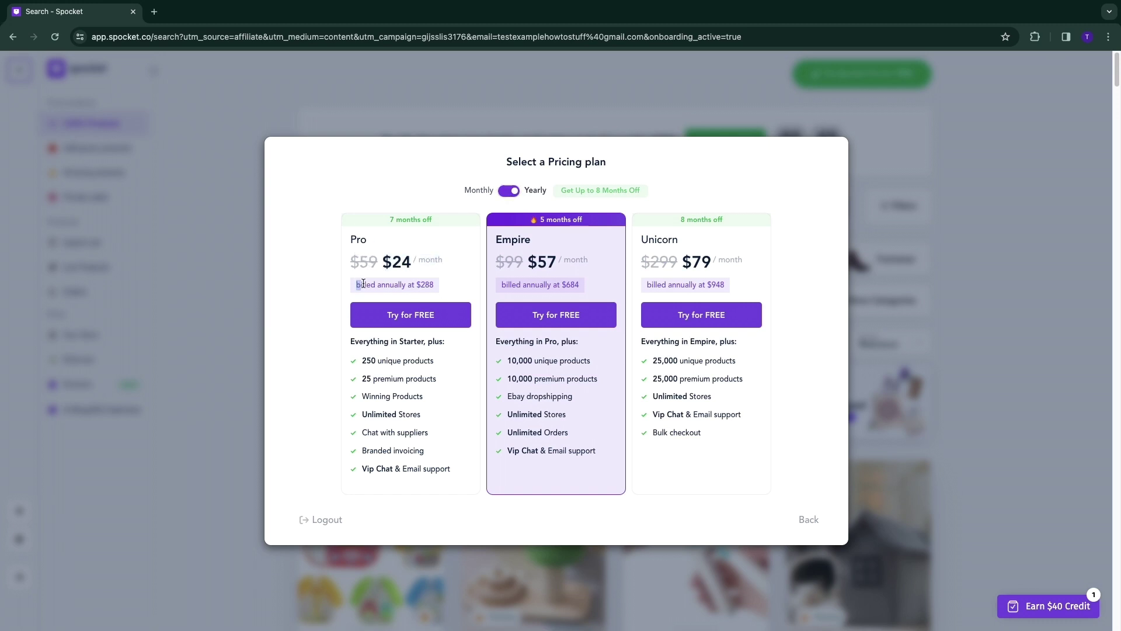
left_click_drag(364, 284, 435, 285)
left_click(509, 190)
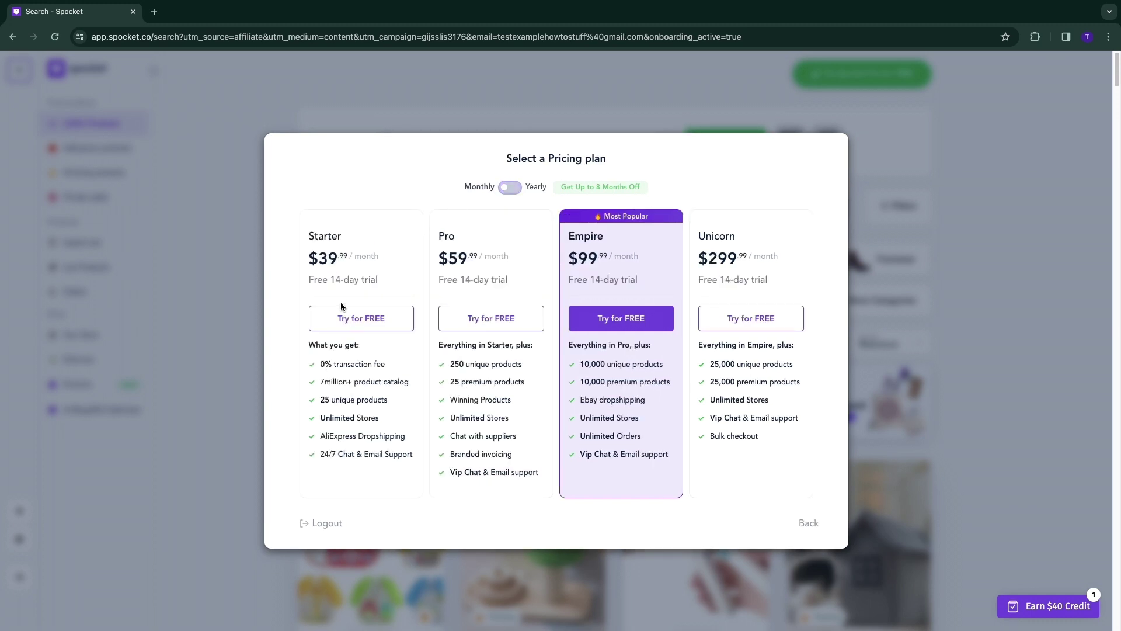
left_click(501, 187)
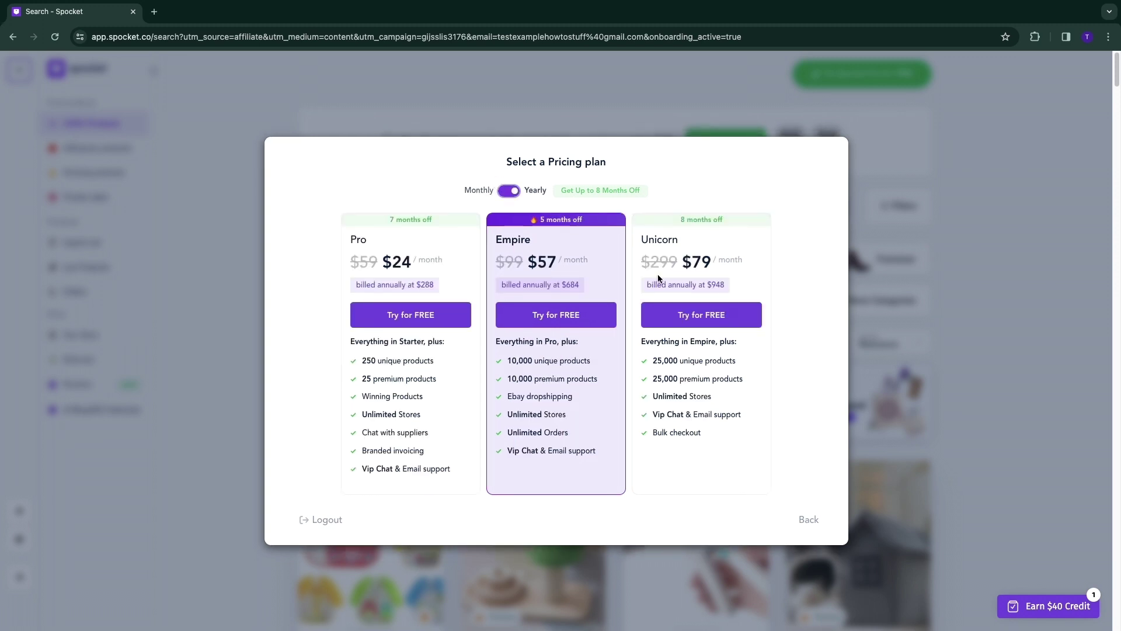
left_click_drag(639, 259, 702, 262)
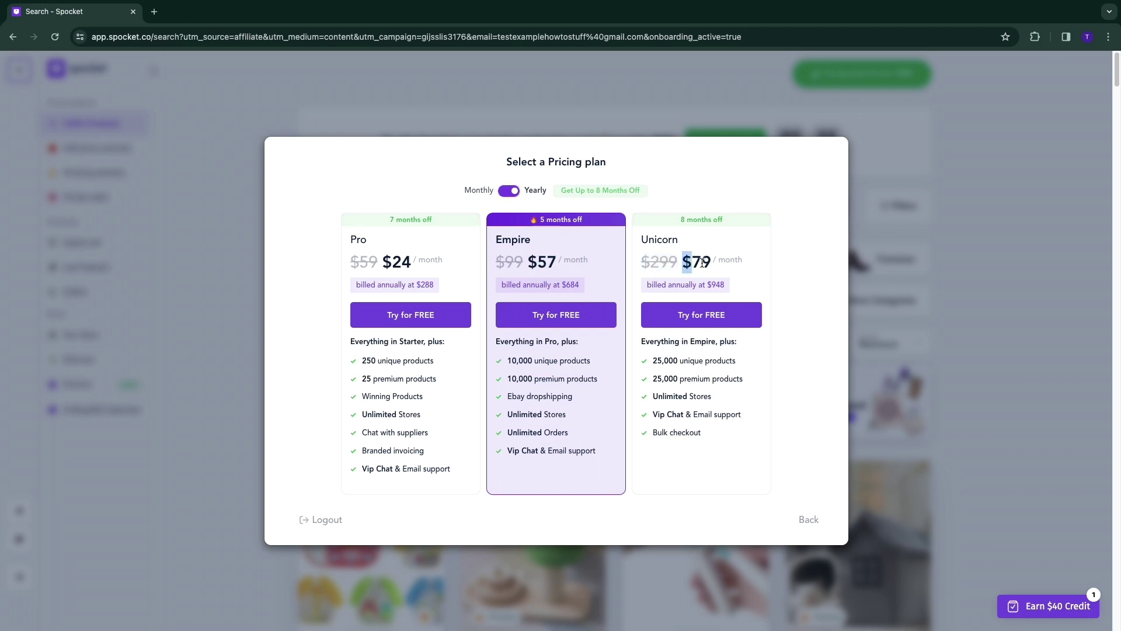
left_click(779, 281)
left_click_drag(506, 395, 554, 396)
left_click(552, 396)
Review the Starter plan's monthly features, then switch to yearly billing and note Pro's 250 unique products.
left_click(509, 191)
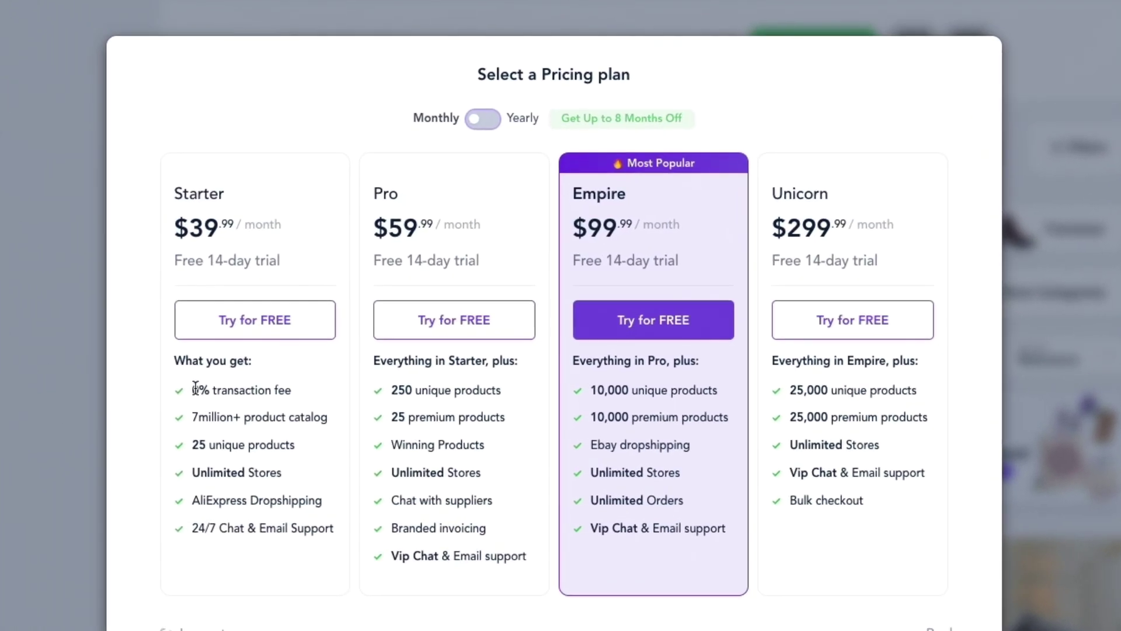
left_click_drag(320, 364, 343, 361)
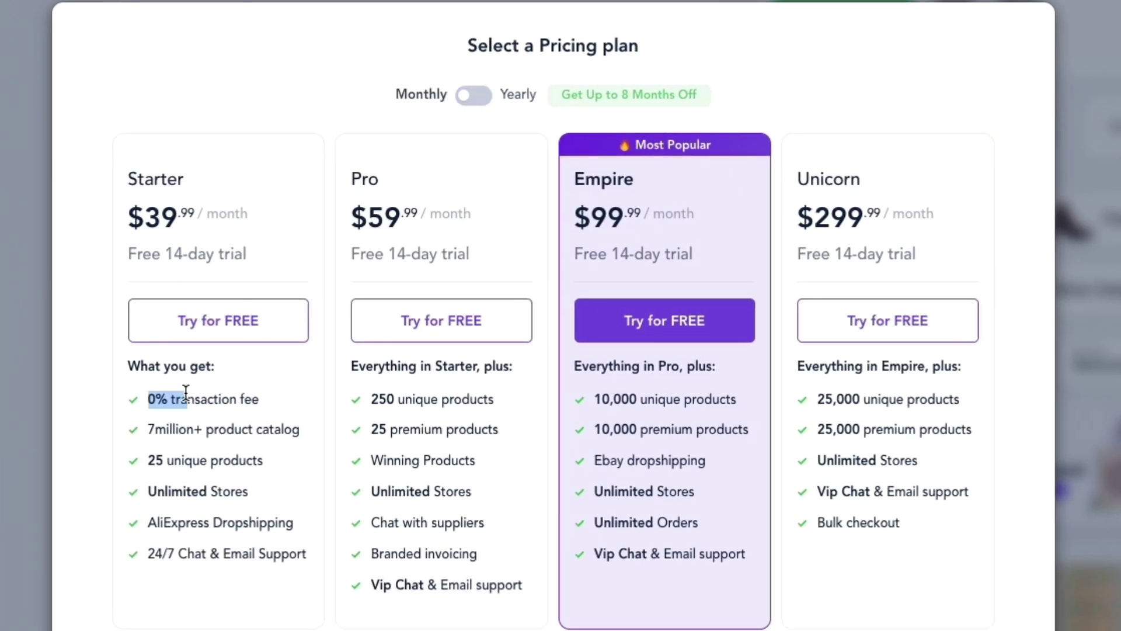
left_click_drag(186, 392, 260, 400)
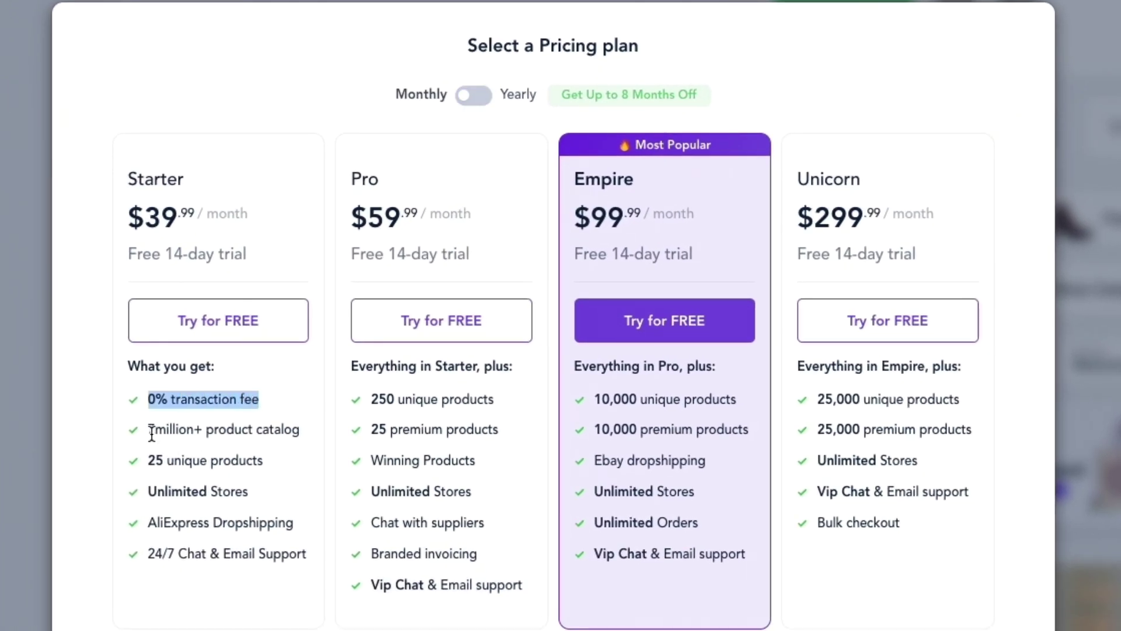
left_click_drag(151, 432, 290, 441)
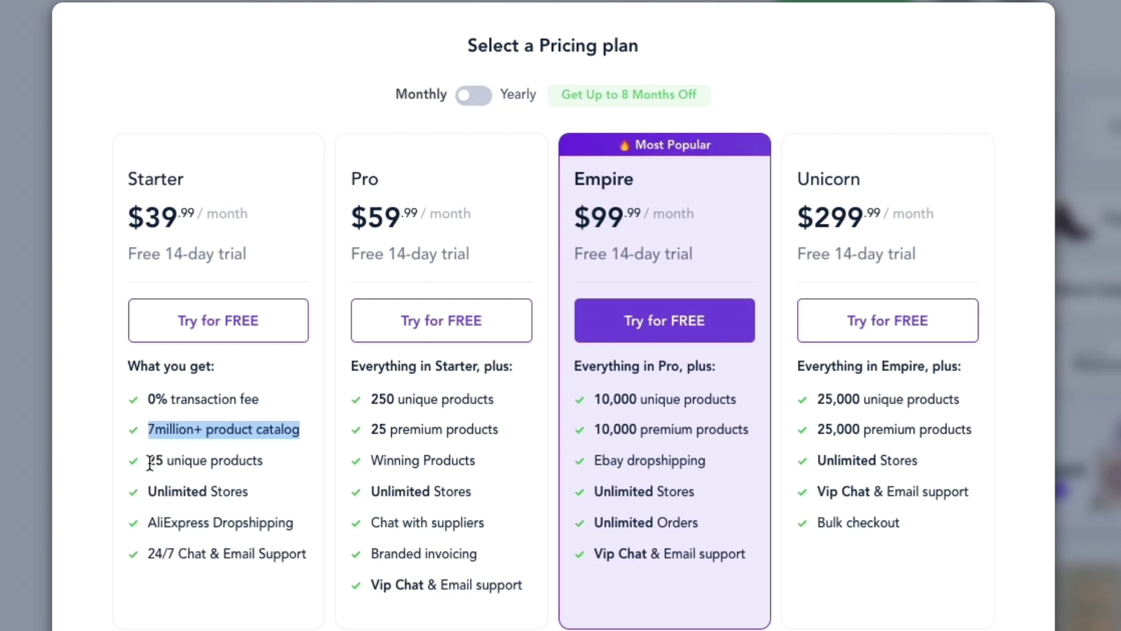
left_click_drag(151, 460, 257, 461)
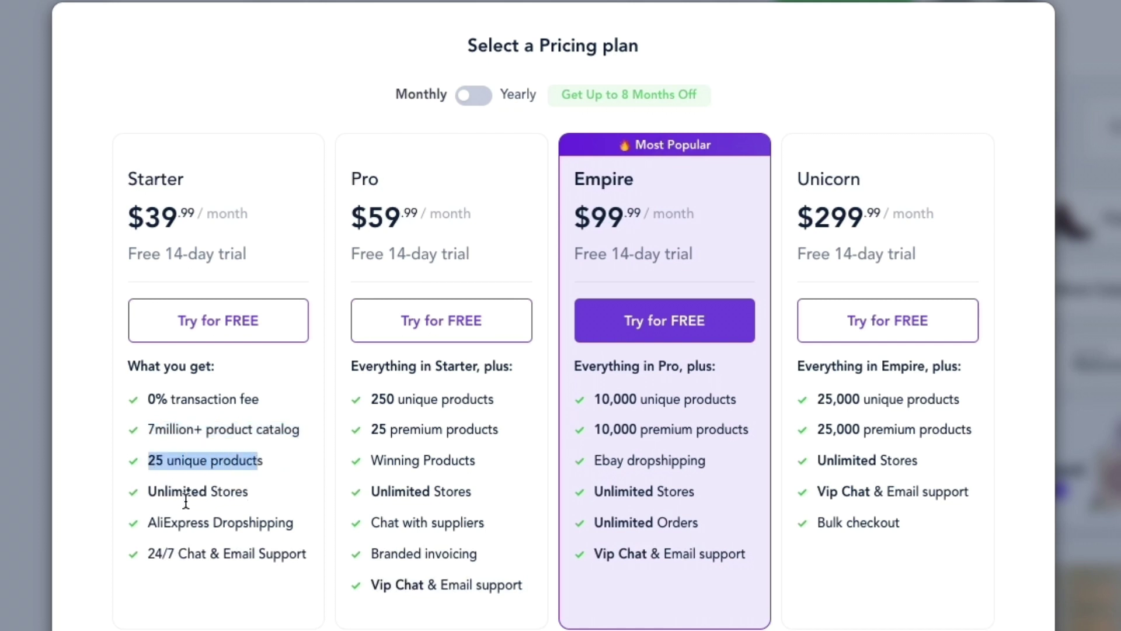
left_click_drag(145, 491, 268, 488)
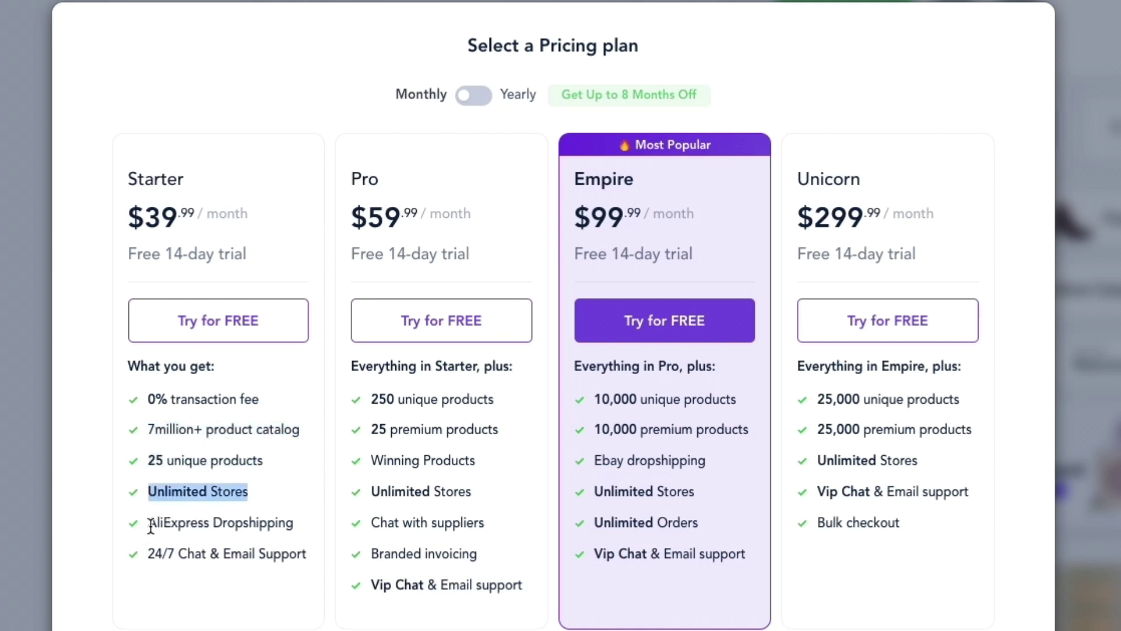
left_click_drag(150, 526, 299, 529)
left_click_drag(149, 555, 307, 558)
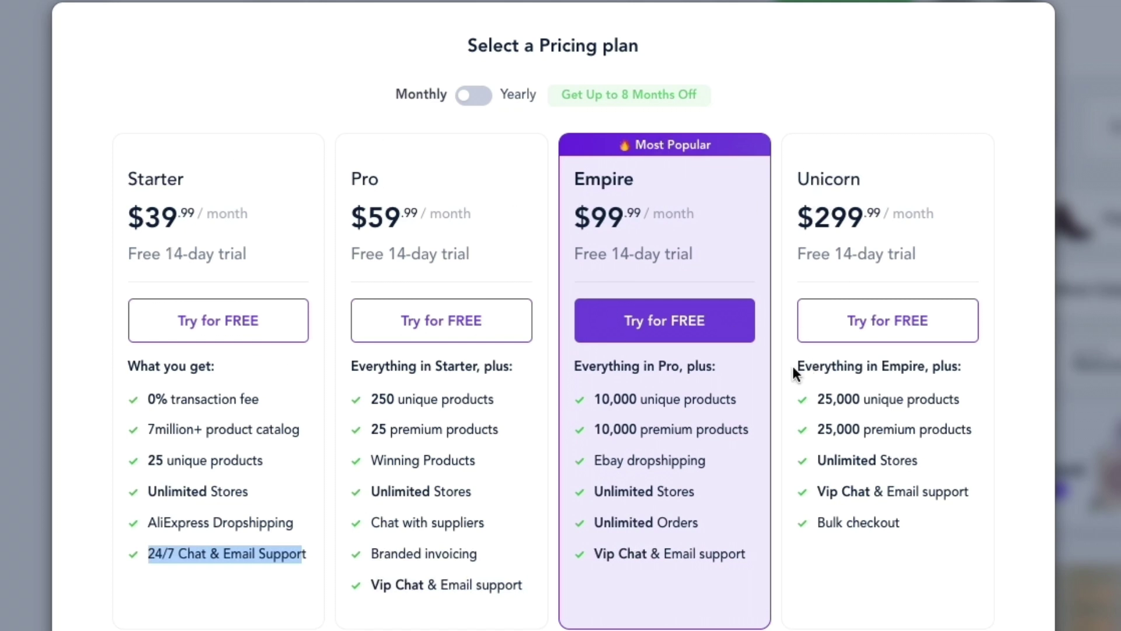
left_click(474, 95)
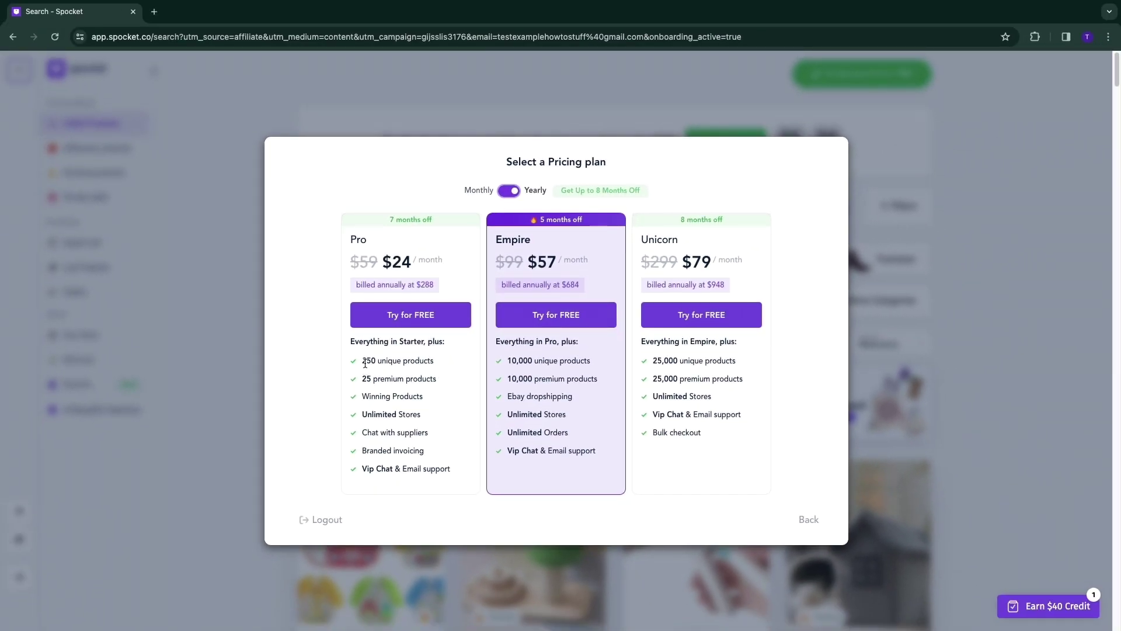
left_click_drag(365, 361, 444, 364)
Start the Pro free trial and browse US/EU products to the Pet Tree Scratching Post at $64.99 retail.
left_click(415, 314)
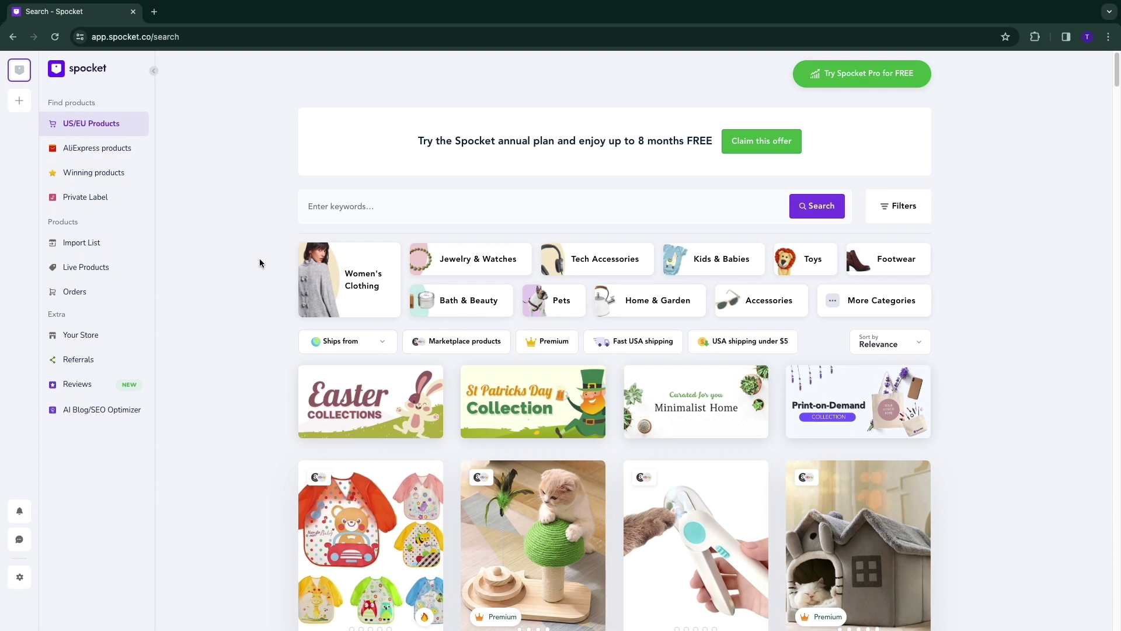
scroll(260, 258, "down", 2)
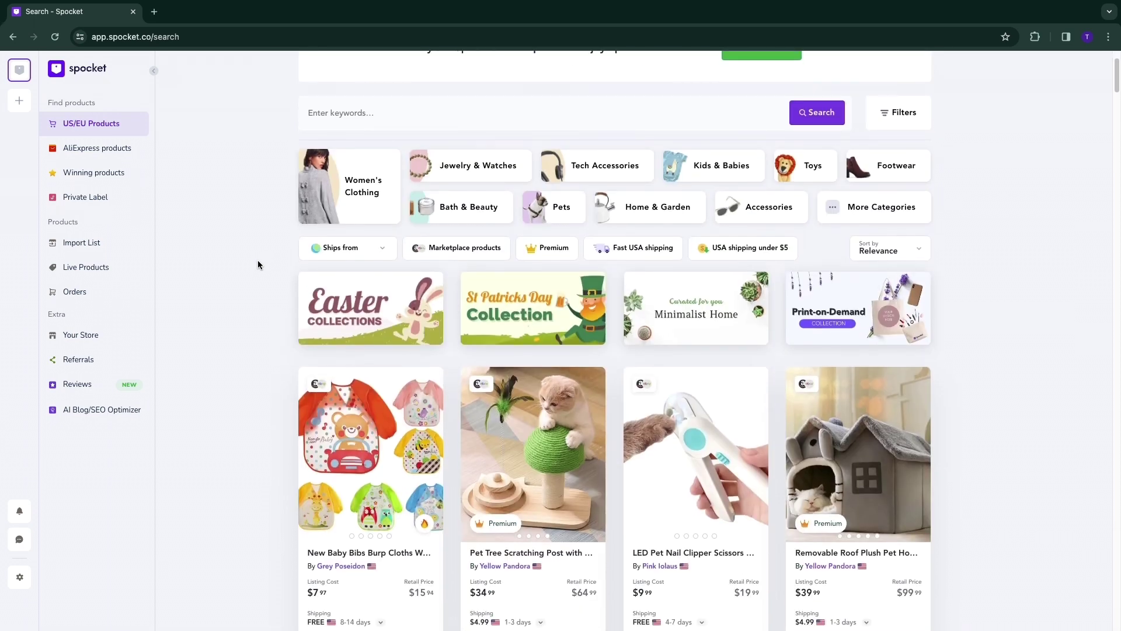
scroll(258, 263, "down", 1)
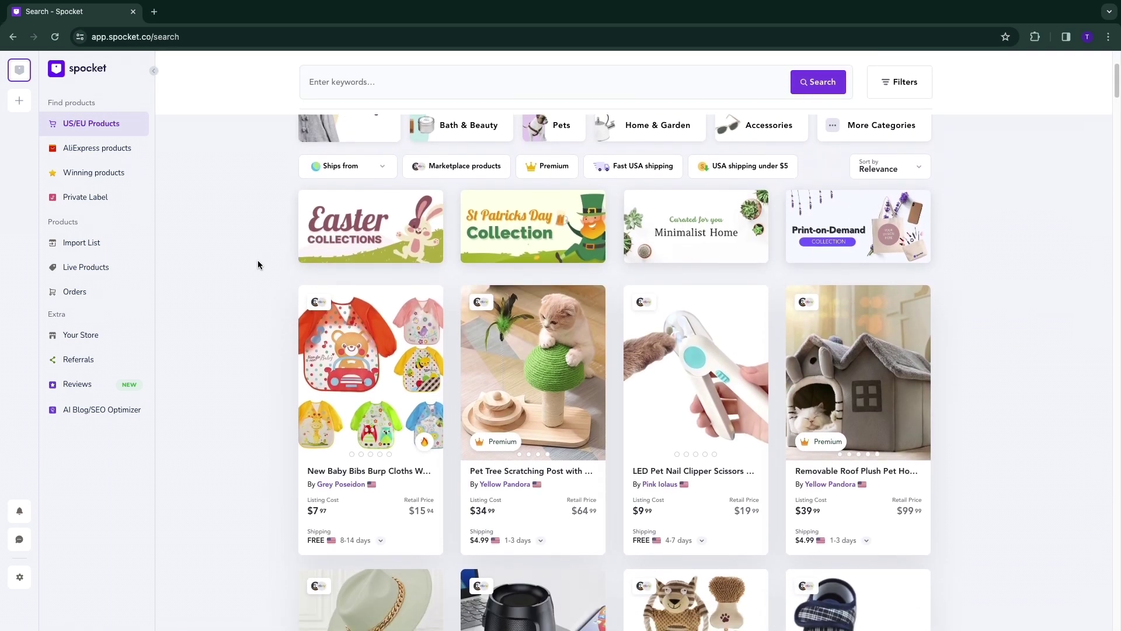
mouse_move(520, 462)
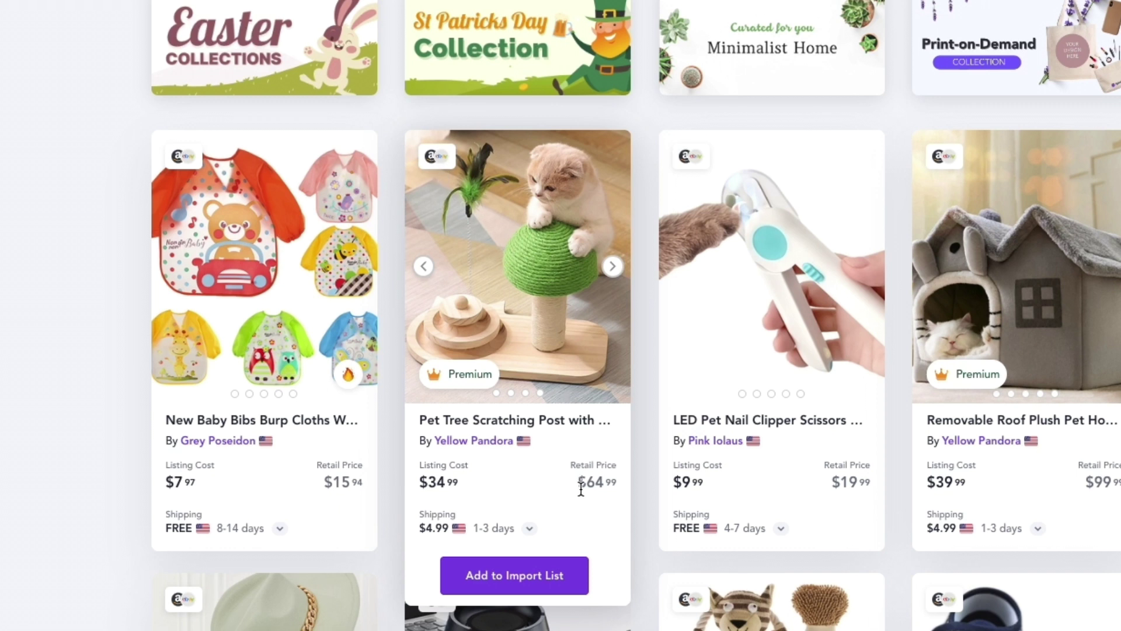
left_click_drag(580, 485, 614, 487)
scroll(526, 468, "down", 1)
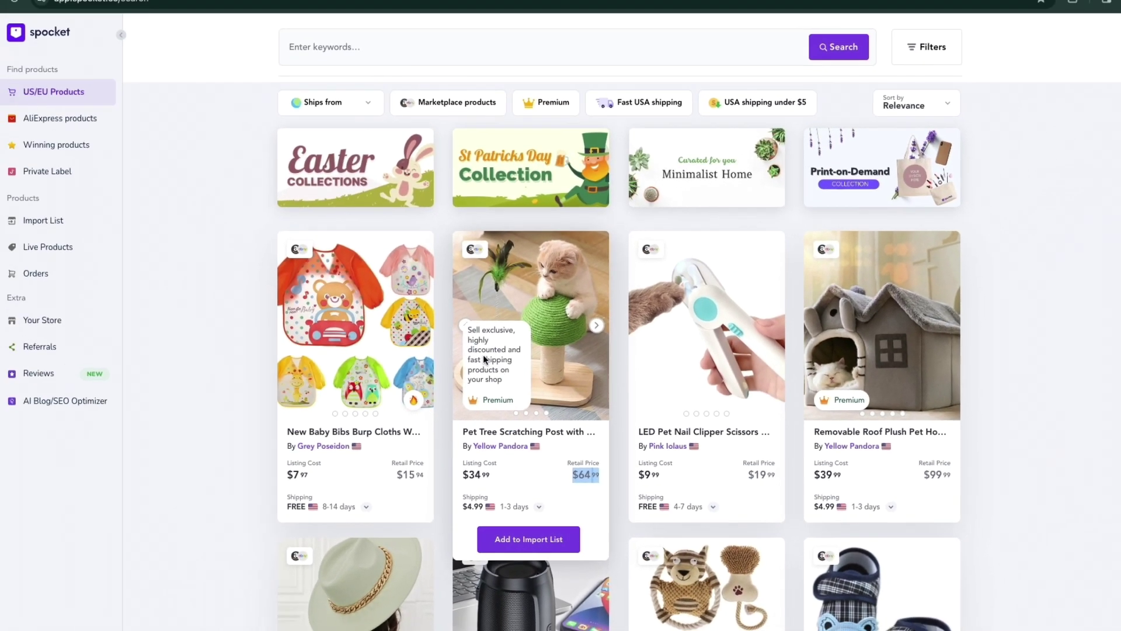
scroll(351, 373, "up", 1)
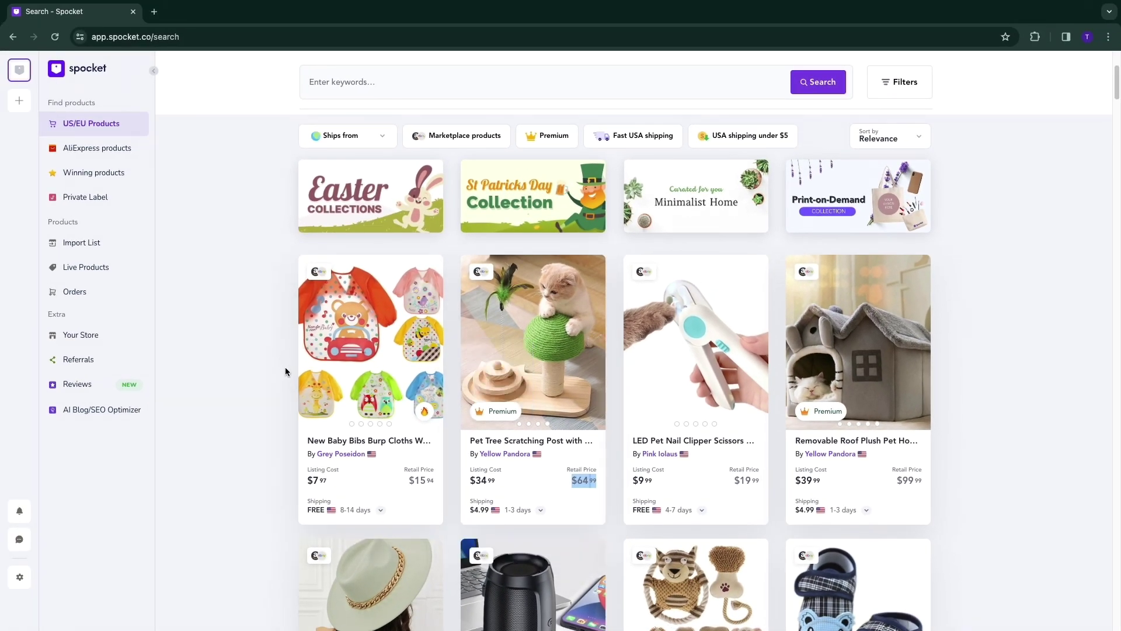
scroll(281, 389, "up", 2)
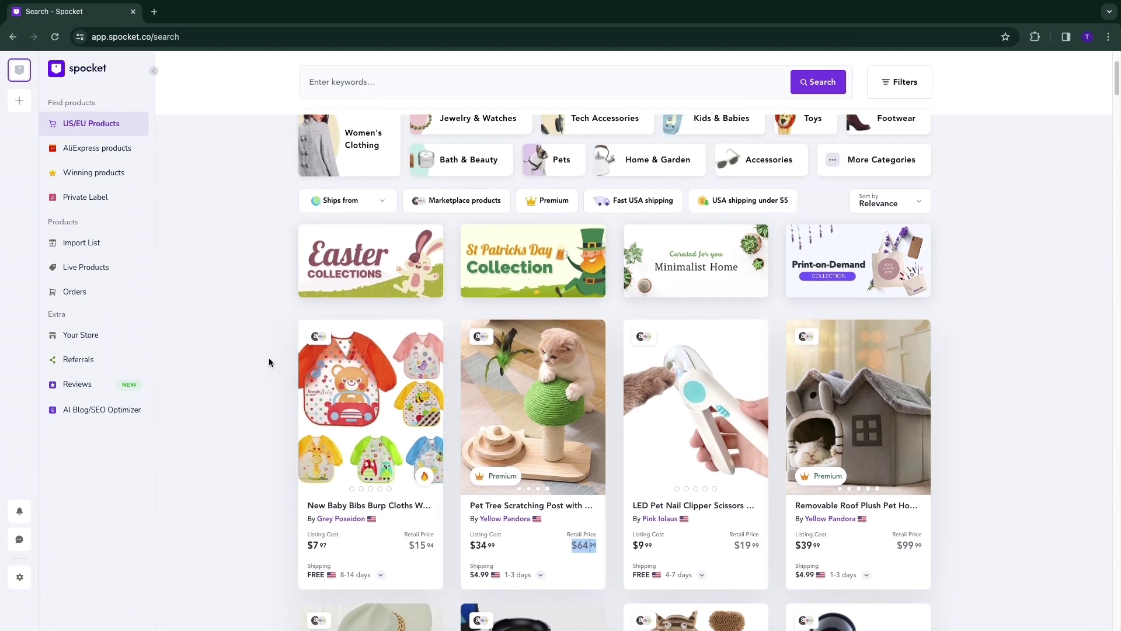
left_click(89, 178)
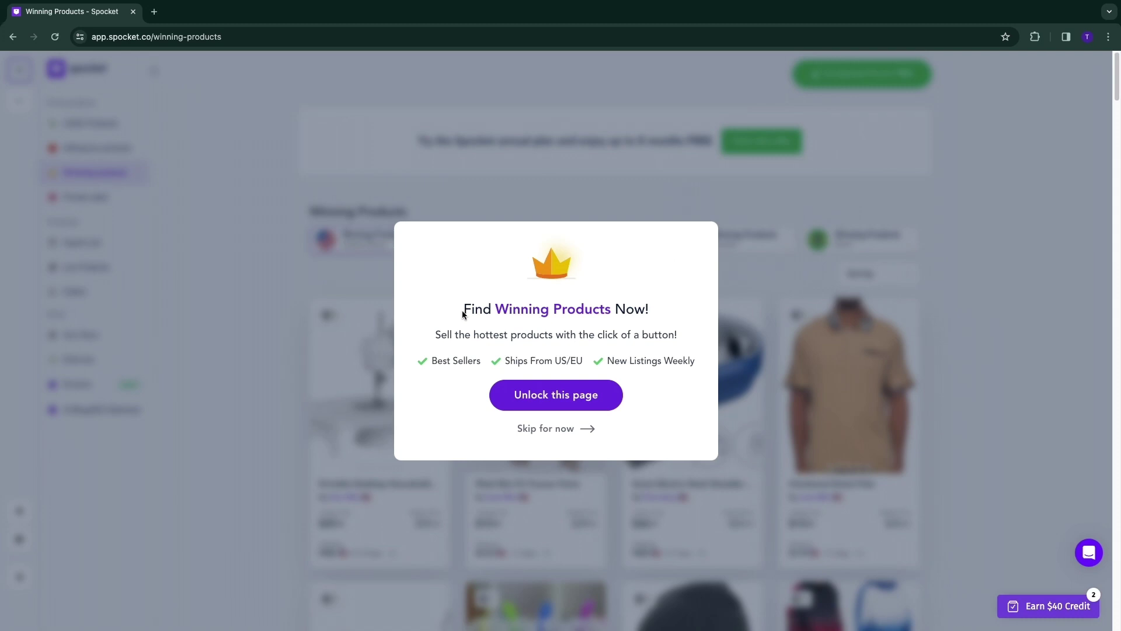
left_click_drag(459, 315, 650, 308)
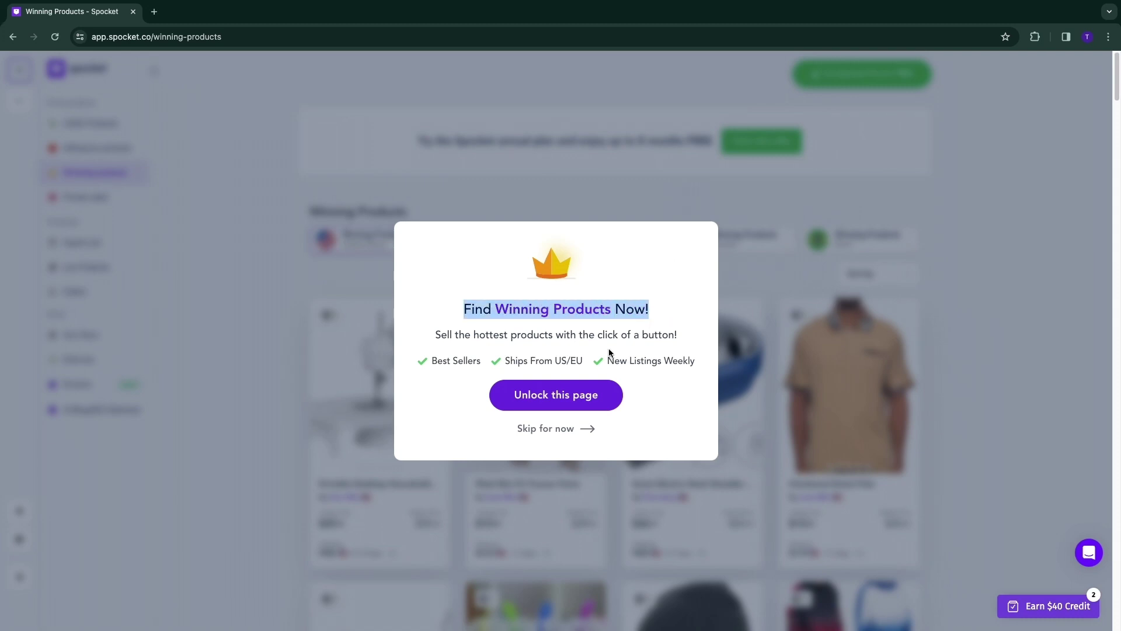
left_click(559, 397)
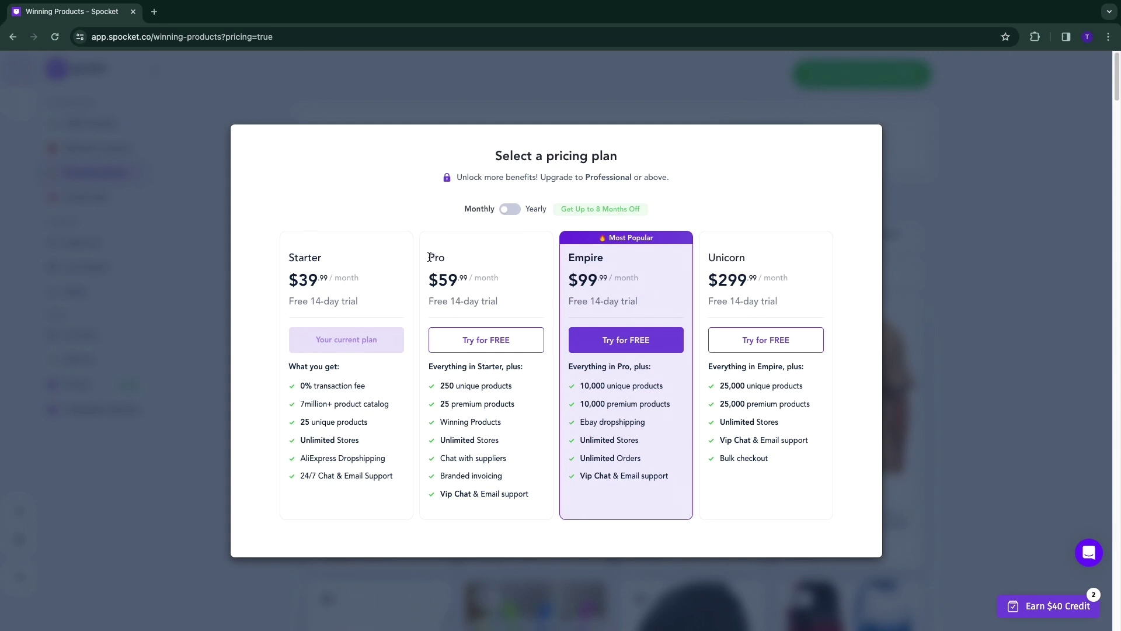
left_click_drag(430, 257, 455, 264)
key("Escape")
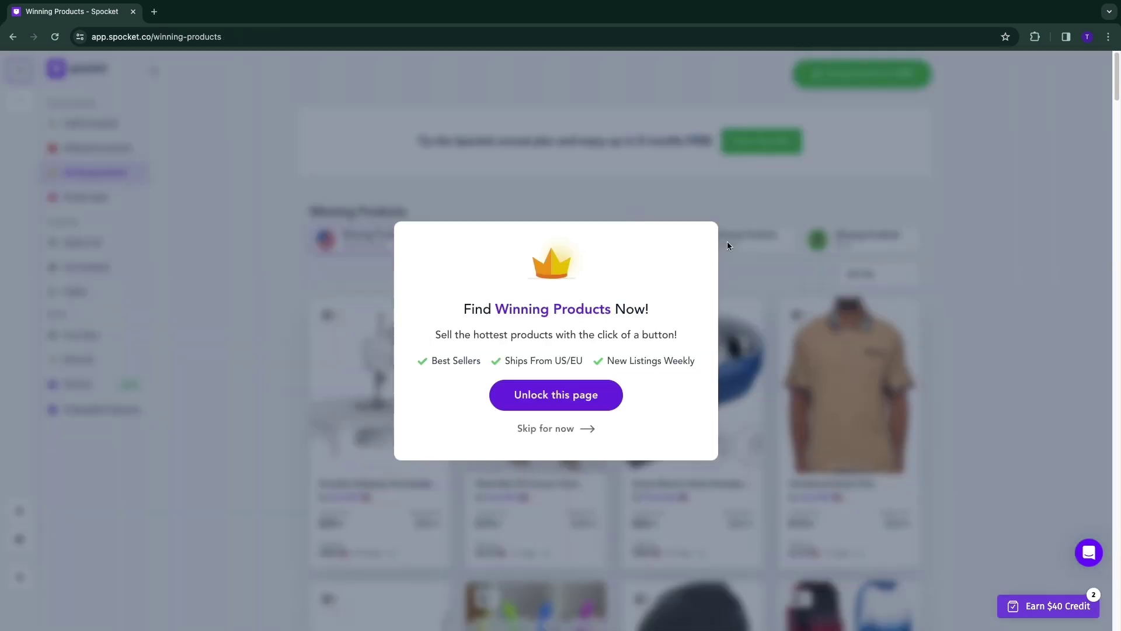
left_click(555, 427)
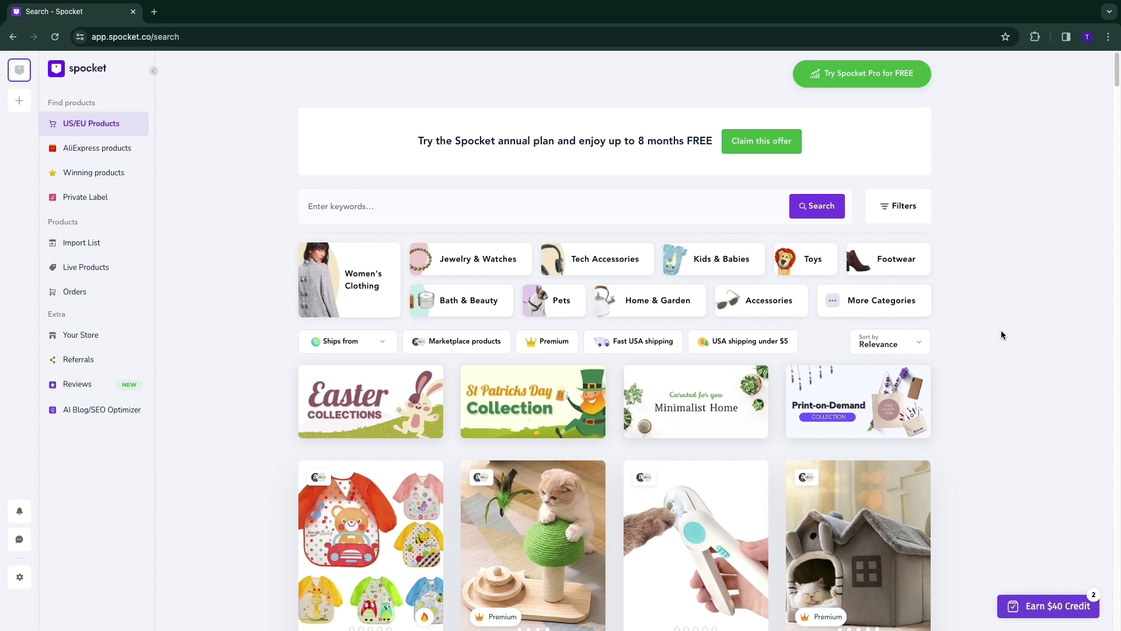
Search the US/EU catalogue for 'game' and scroll the results.
left_click(328, 216)
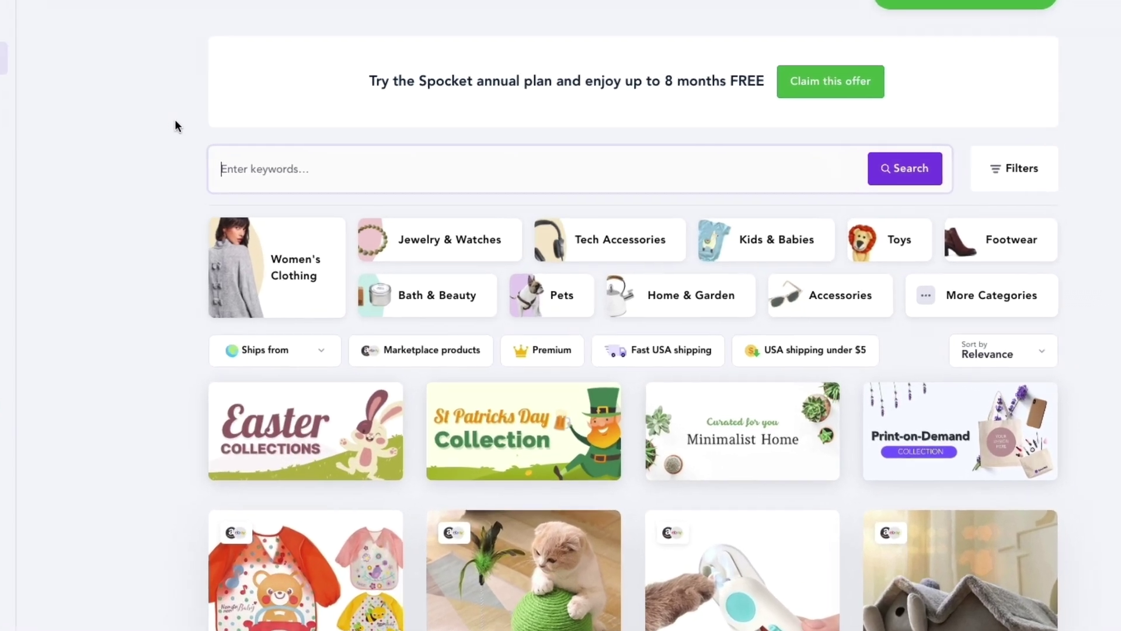
type("game")
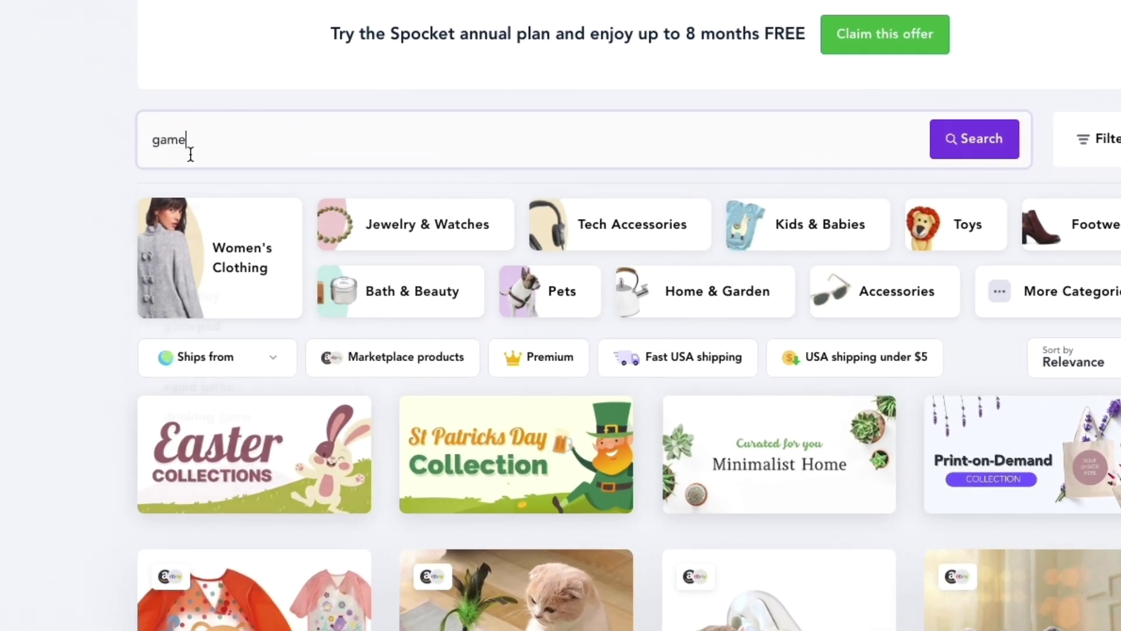
left_click(963, 139)
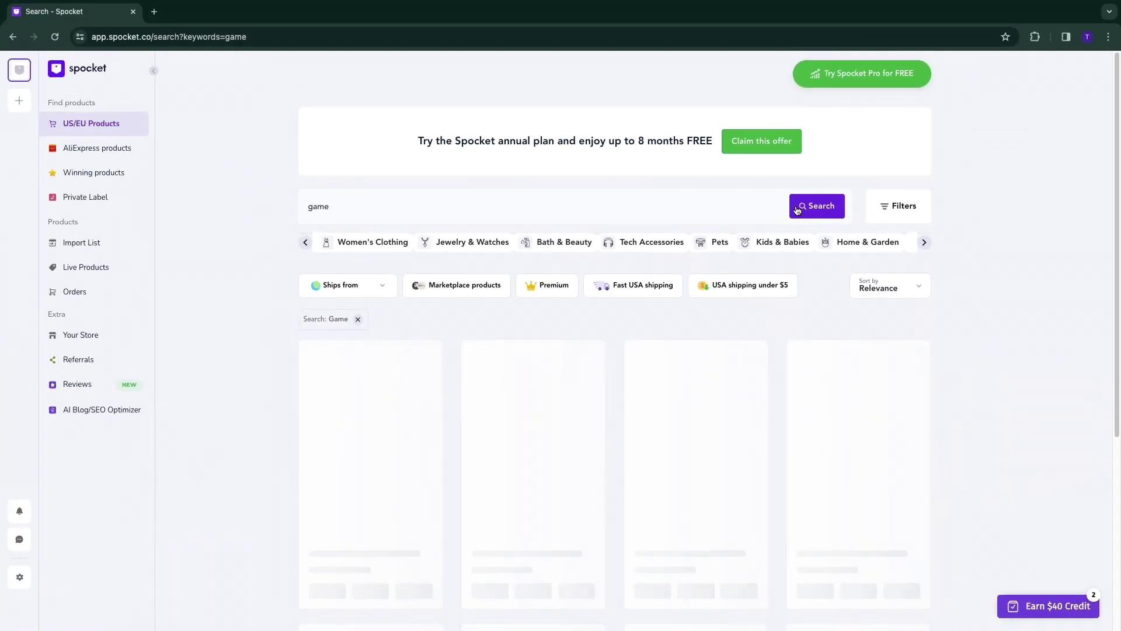
scroll(249, 346, "down", 1)
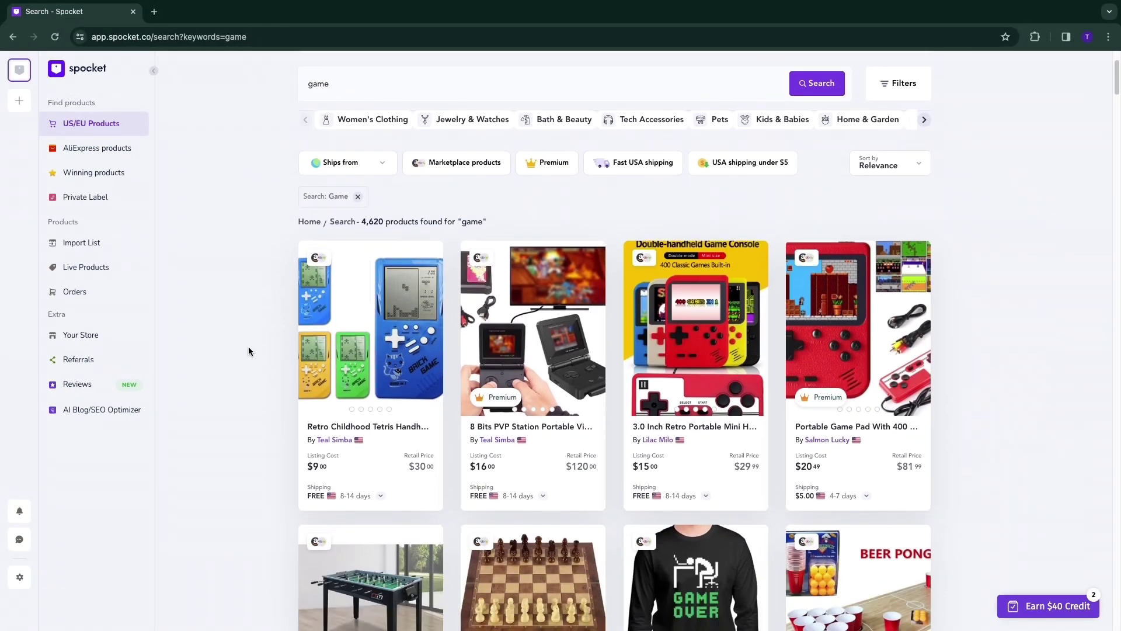
scroll(248, 346, "down", 2)
Flip through the photos of the Retro Childhood Tetris Handheld result card.
mouse_move(425, 318)
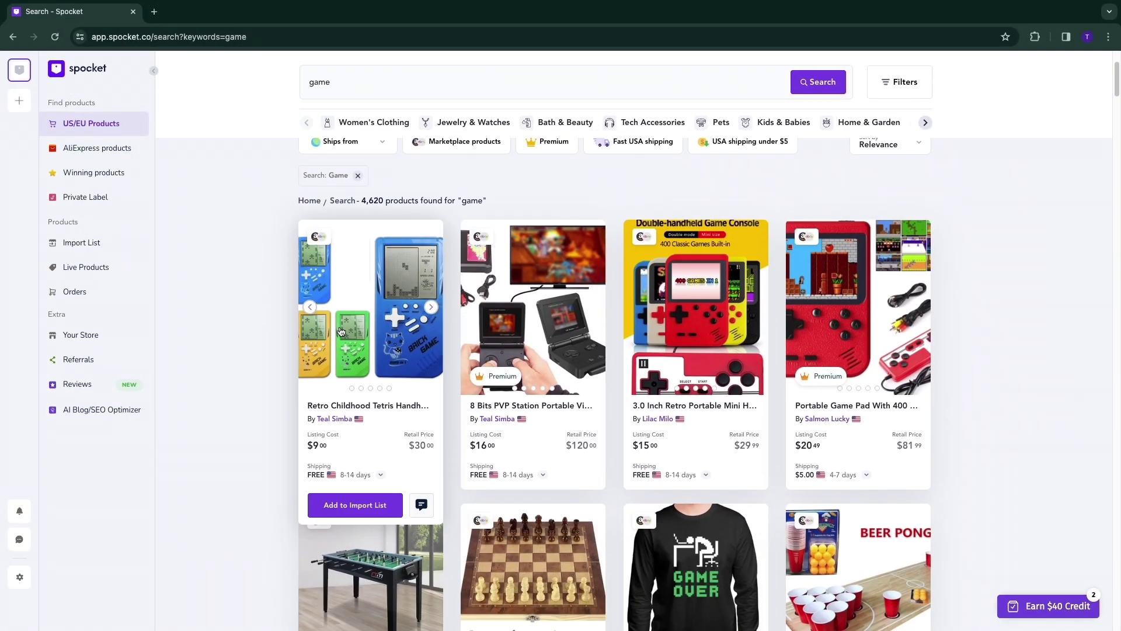
left_click(431, 307)
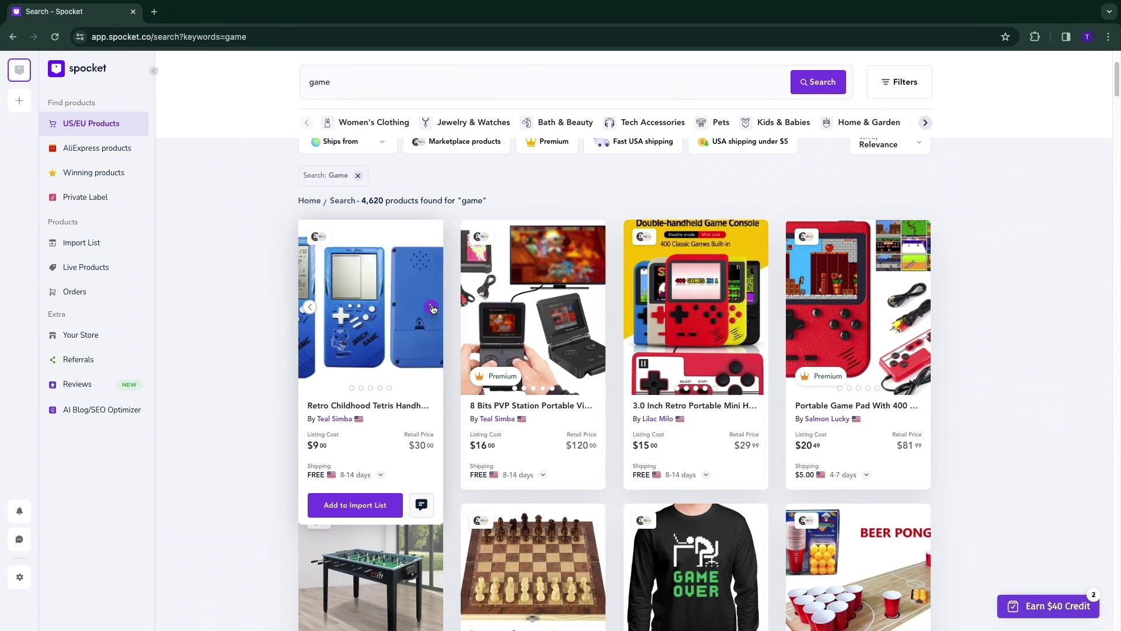
left_click(432, 308)
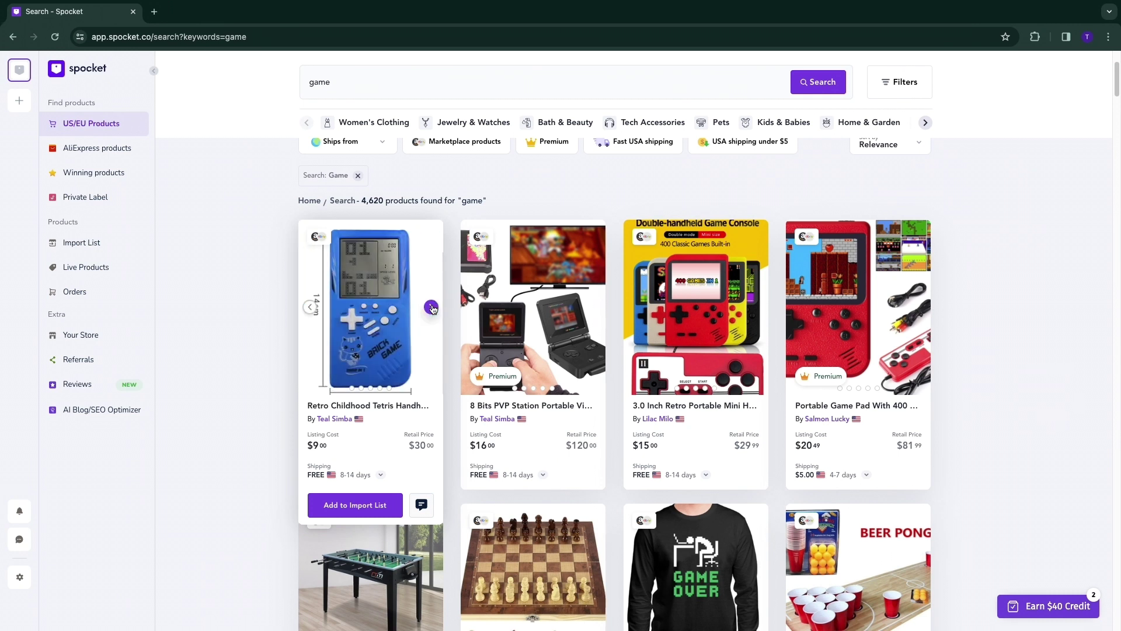
left_click(432, 308)
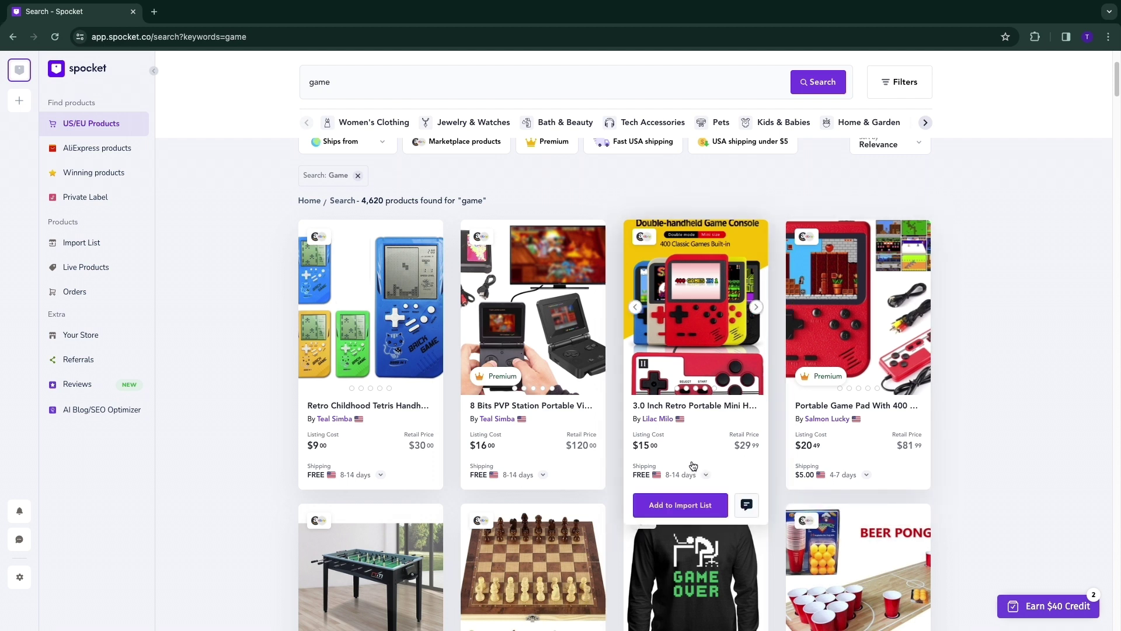
scroll(682, 450, "up", 2)
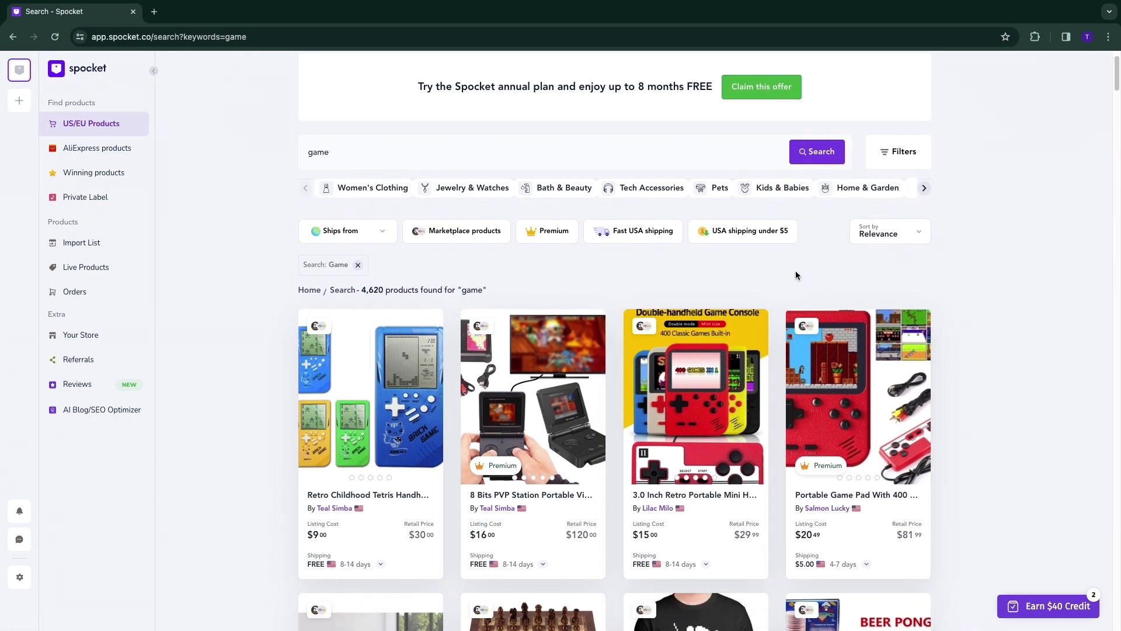
Sort the game results by shipping time, then switch the sort to Relevance.
left_click(890, 235)
left_click(896, 355)
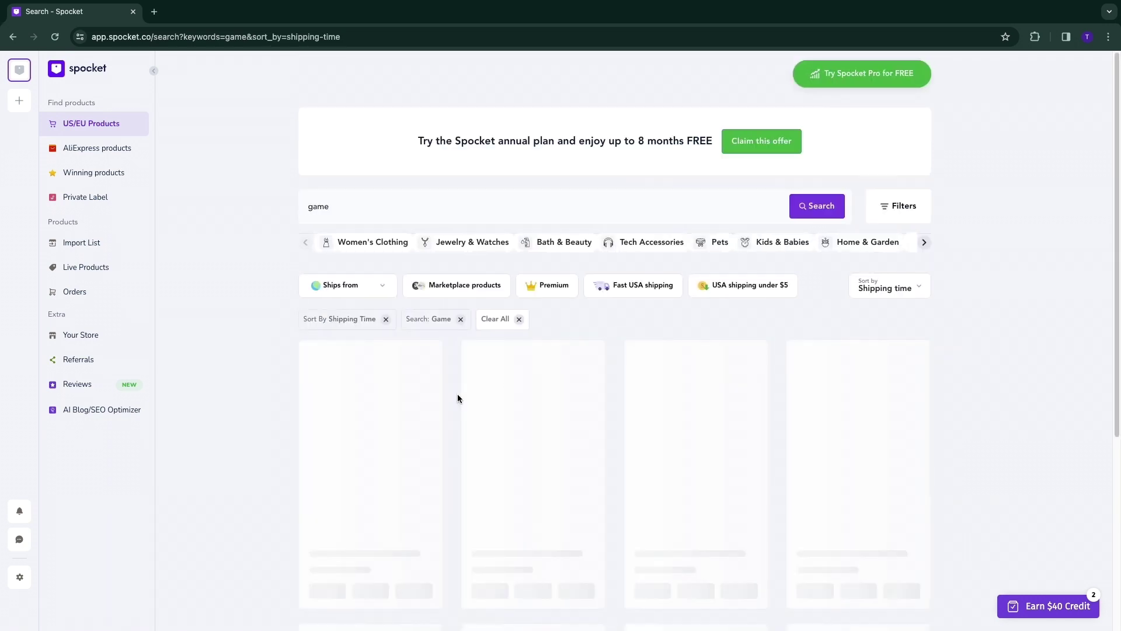
scroll(267, 391, "down", 1)
scroll(268, 390, "down", 2)
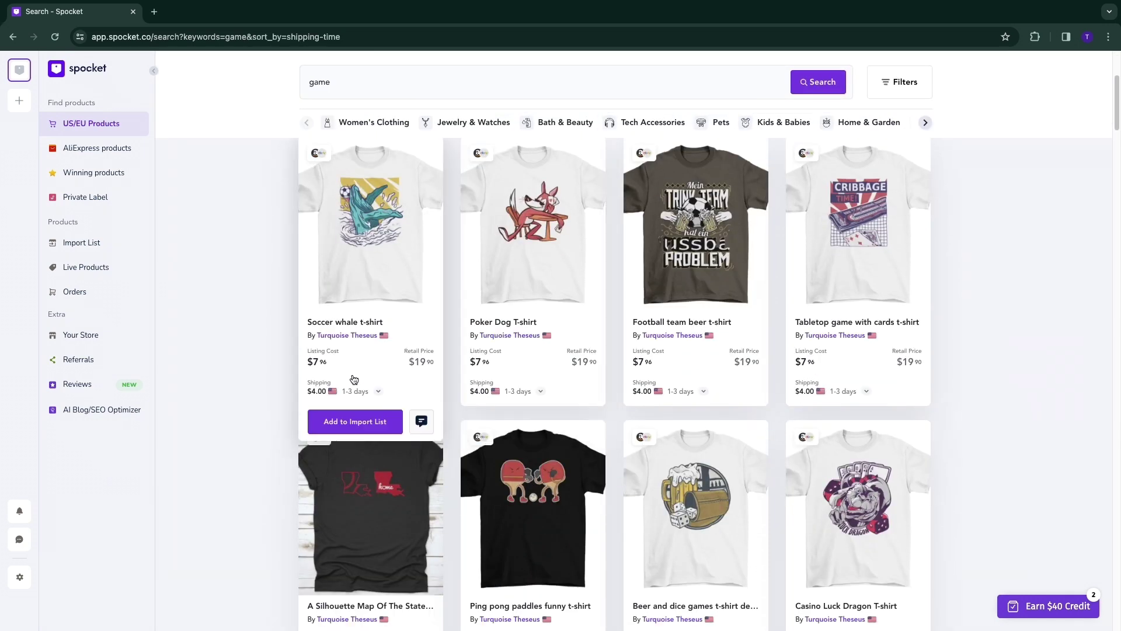
scroll(335, 443, "down", 12)
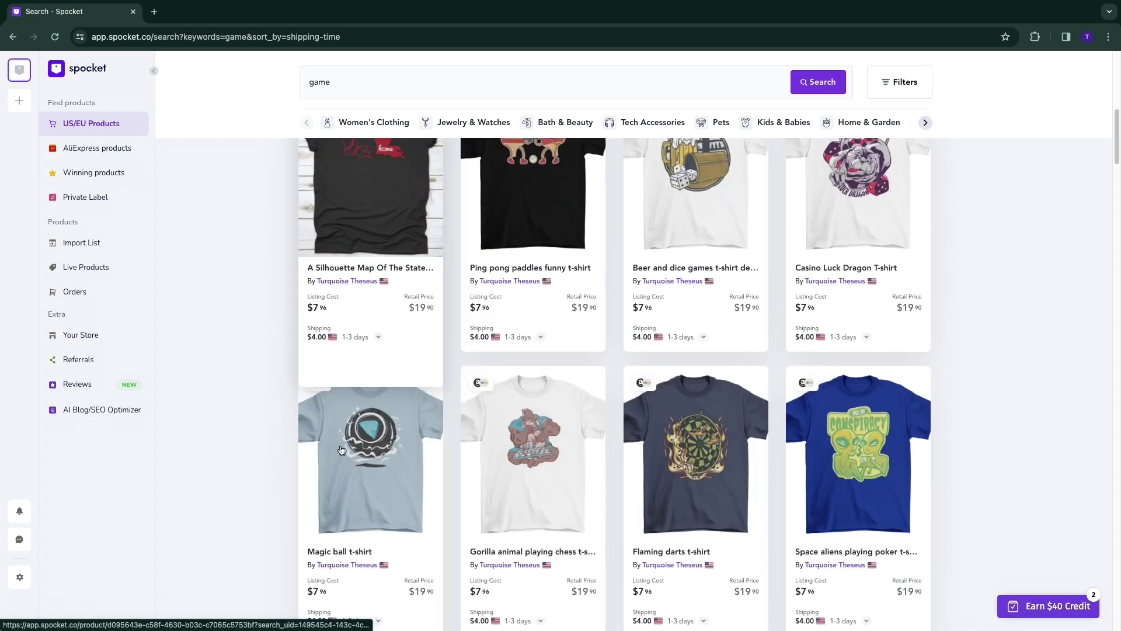
scroll(387, 317, "down", 10)
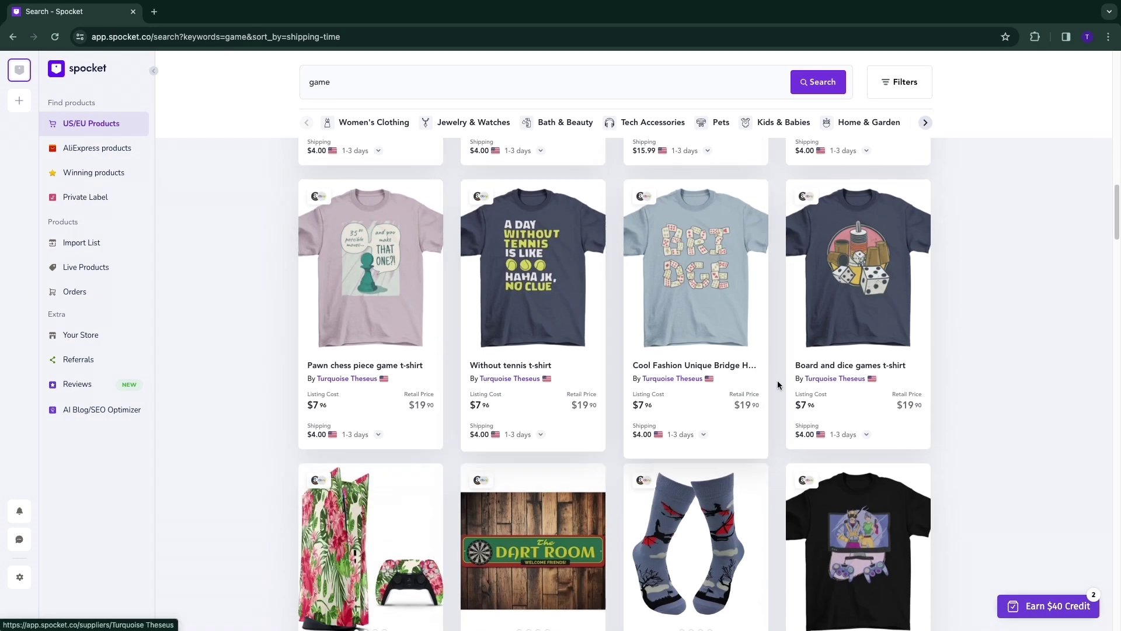
scroll(588, 431, "up", 20)
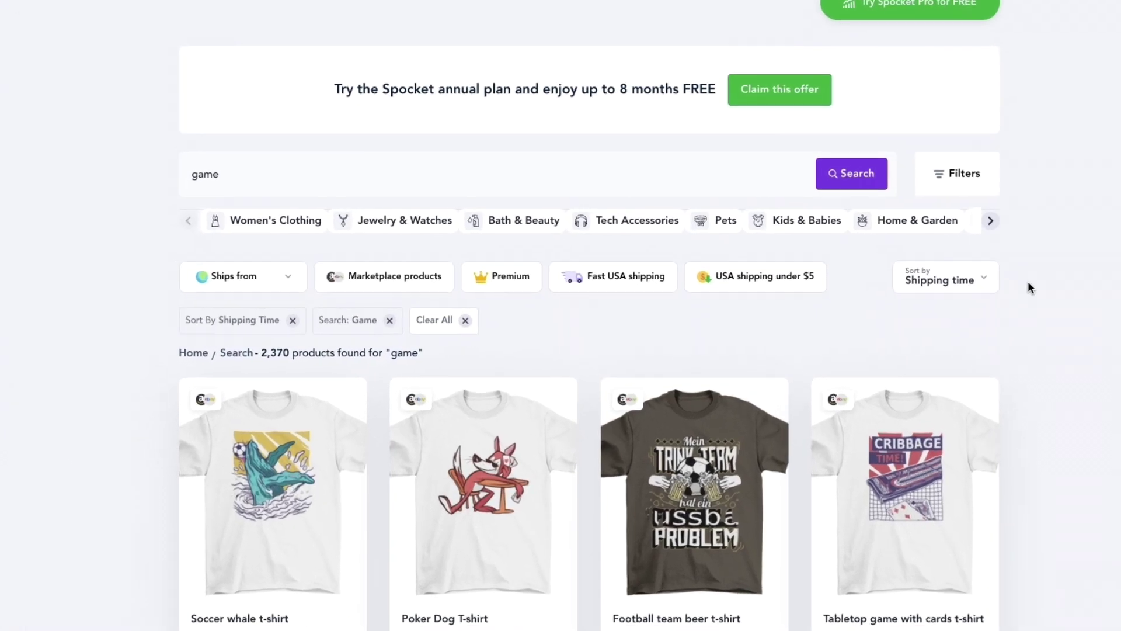
left_click(911, 287)
left_click(881, 317)
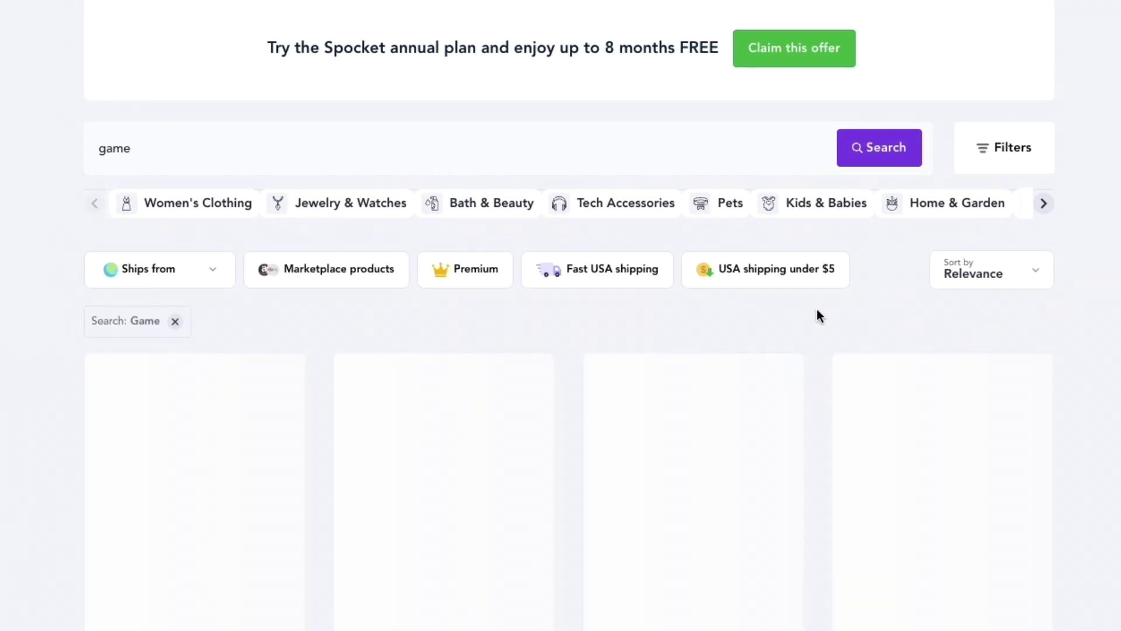
Filter to 1–3 day fast USA shipping and open the Foldable Wooden Chess Set after viewing its photos.
left_click(614, 278)
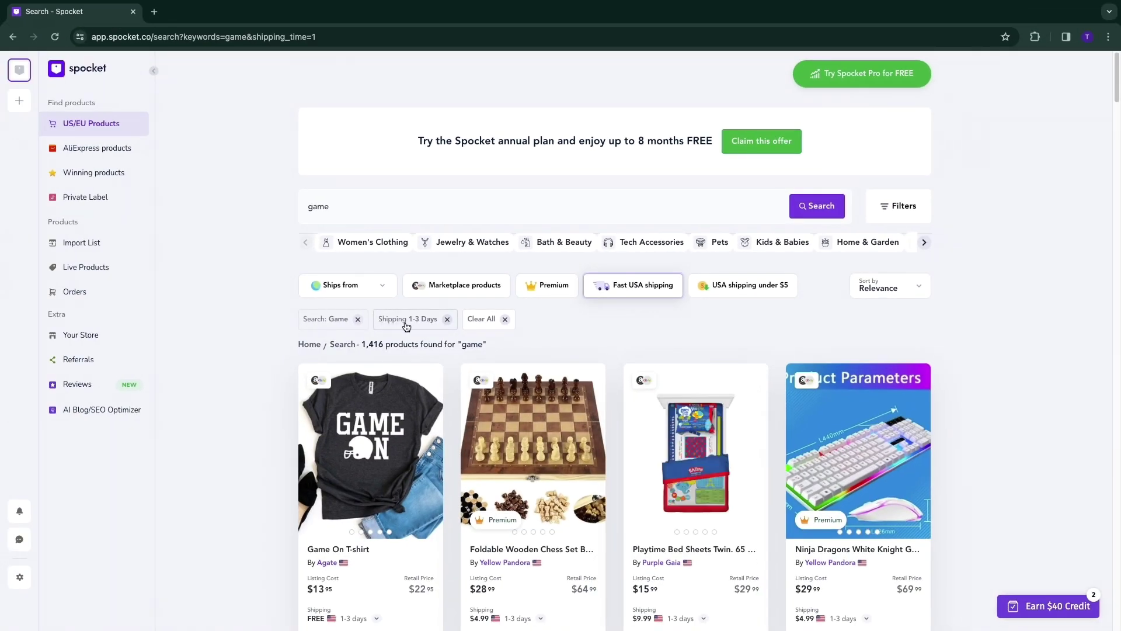
scroll(280, 323, "down", 2)
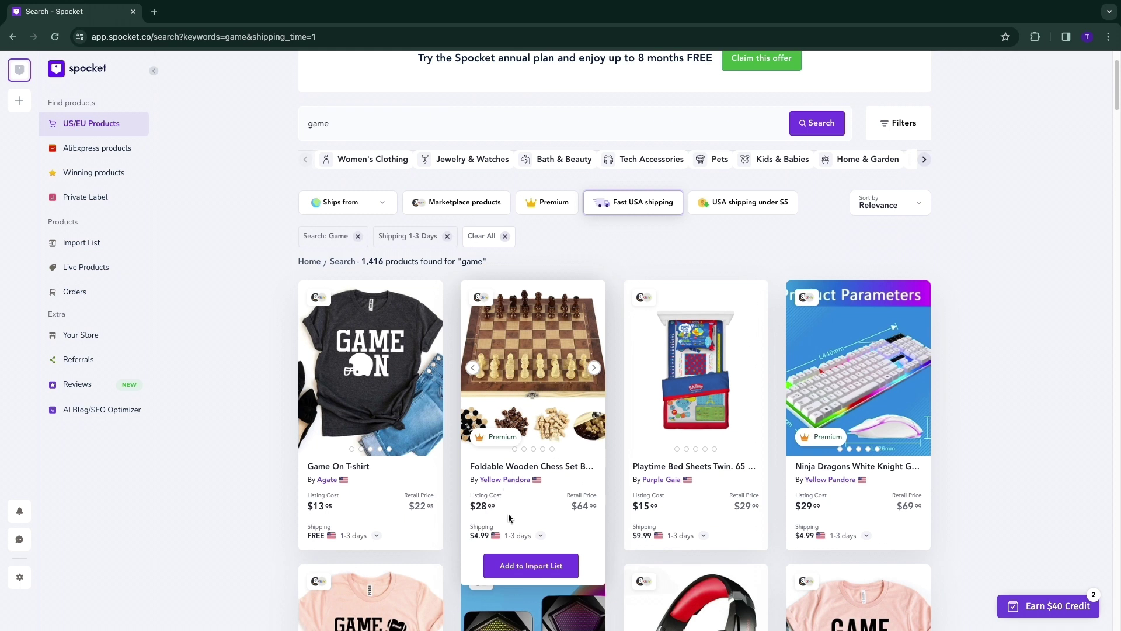
left_click(594, 368)
left_click(594, 369)
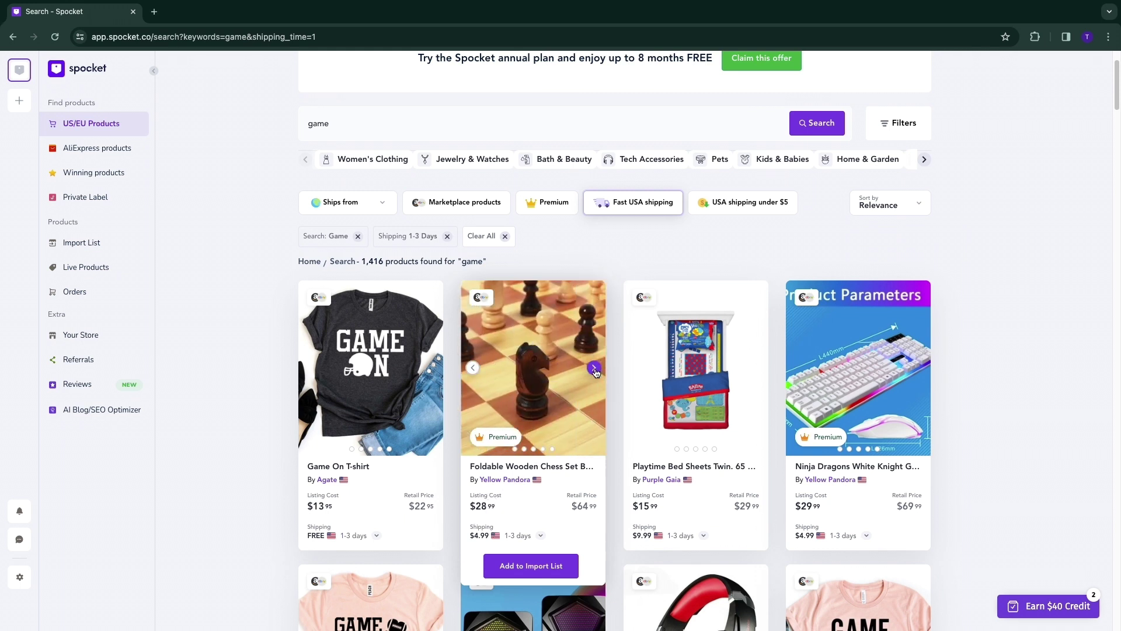
left_click(594, 369)
left_click(594, 369)
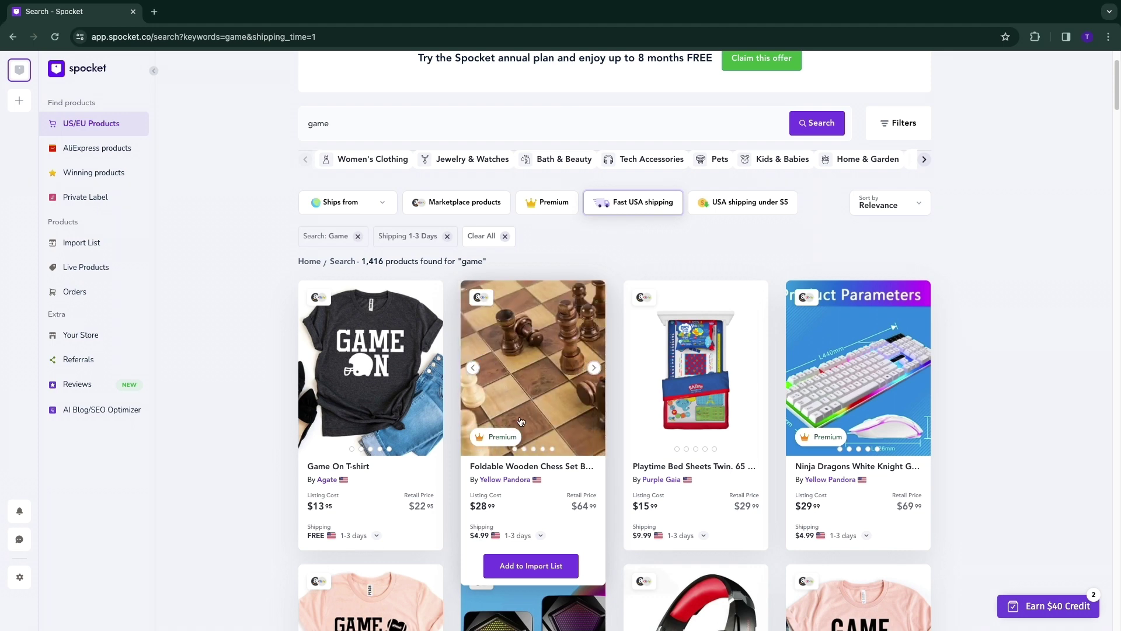
left_click(516, 385)
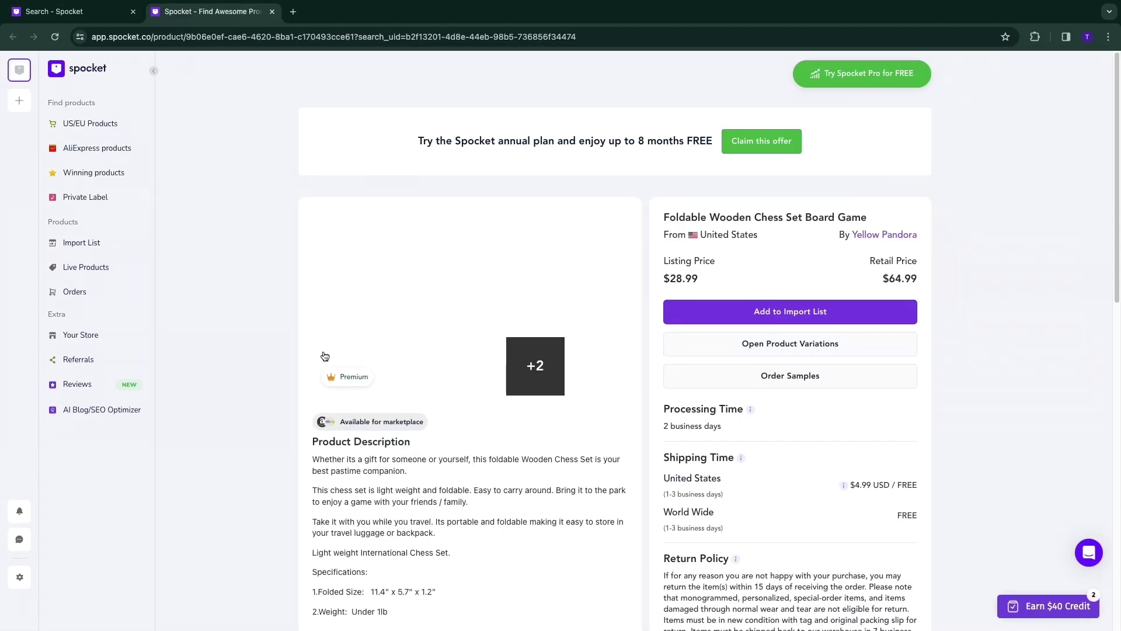
left_click(409, 349)
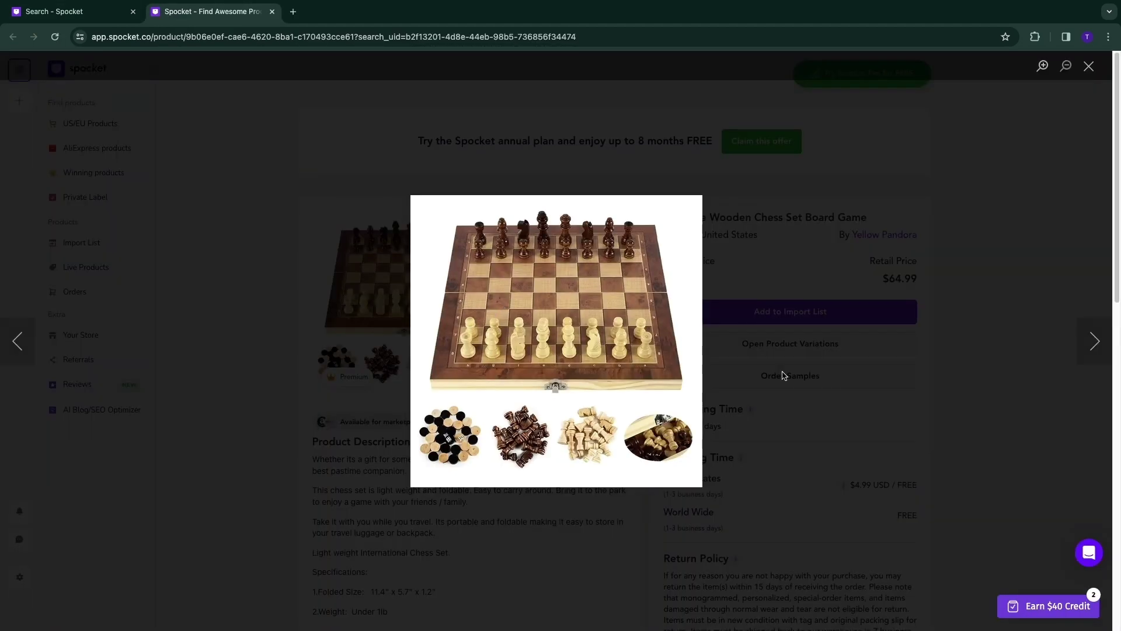
left_click(1096, 341)
left_click(1095, 342)
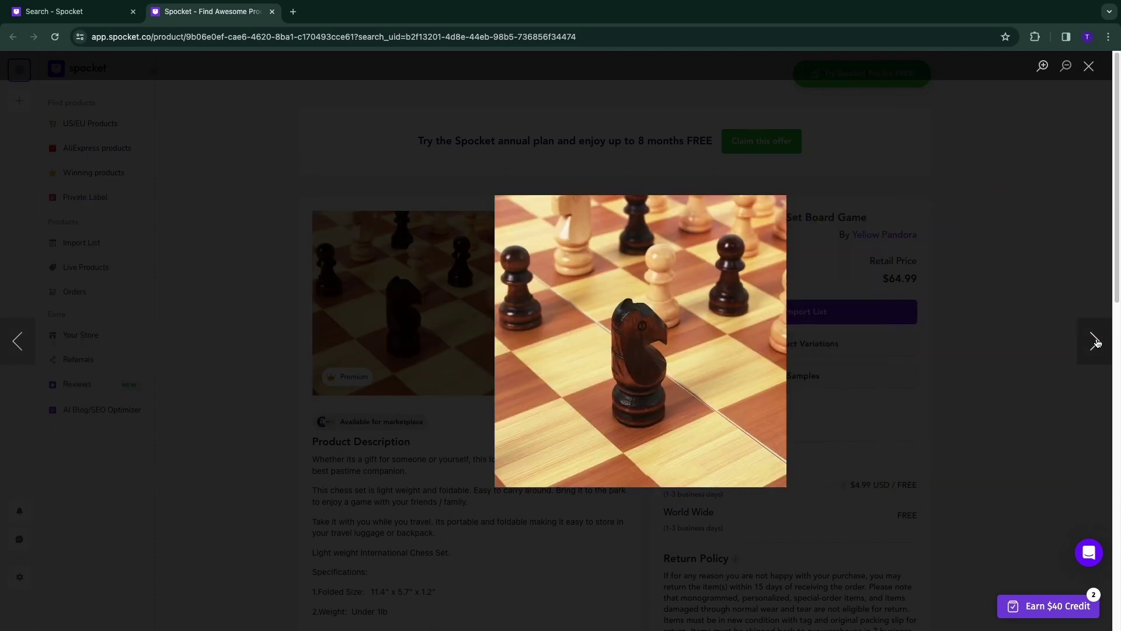
left_click(1096, 341)
left_click(1095, 341)
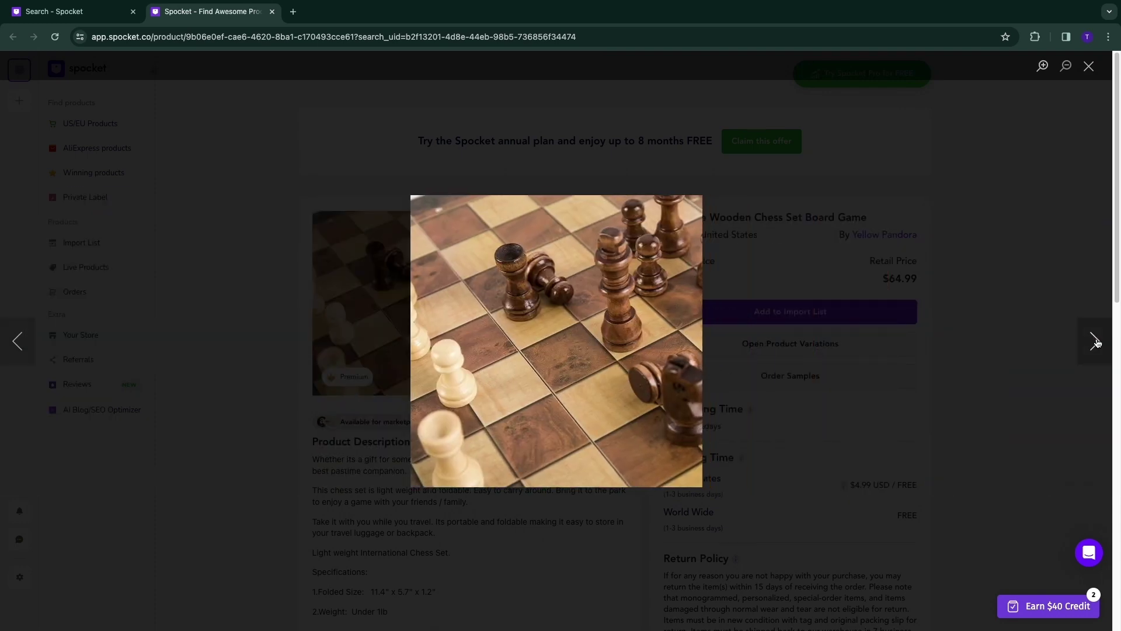
left_click(1095, 341)
left_click(1095, 341)
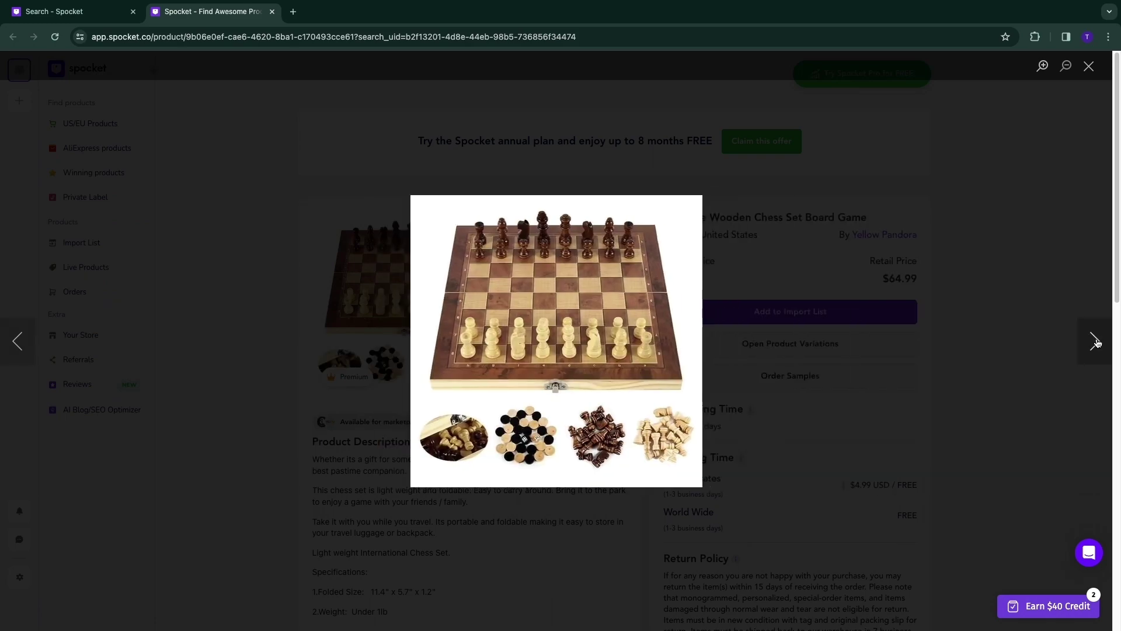
left_click(1095, 341)
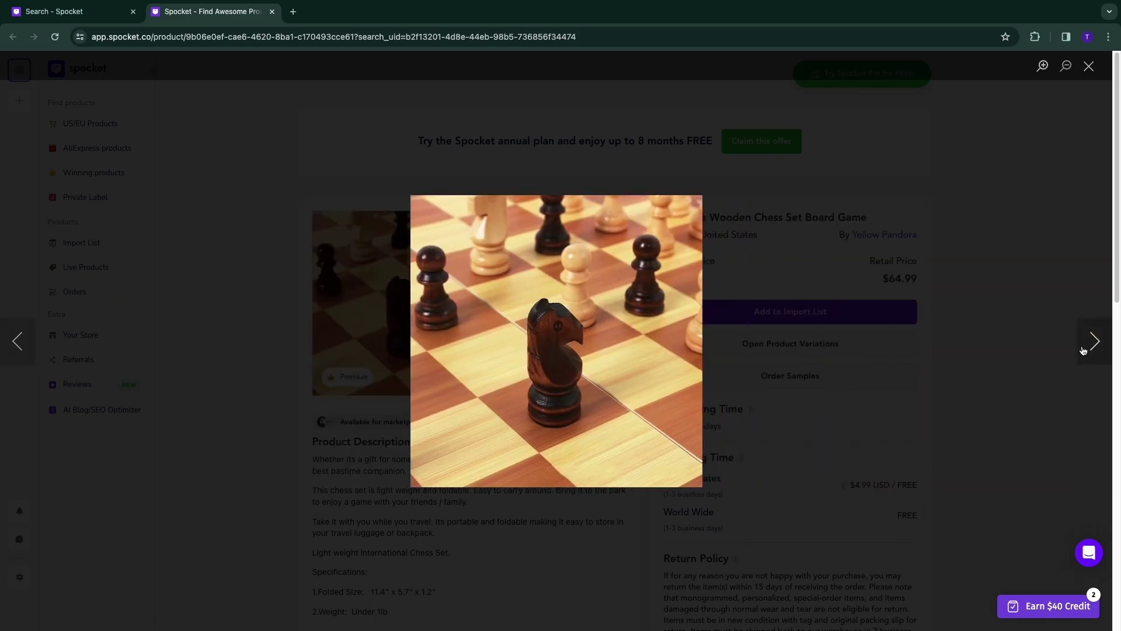
left_click(750, 386)
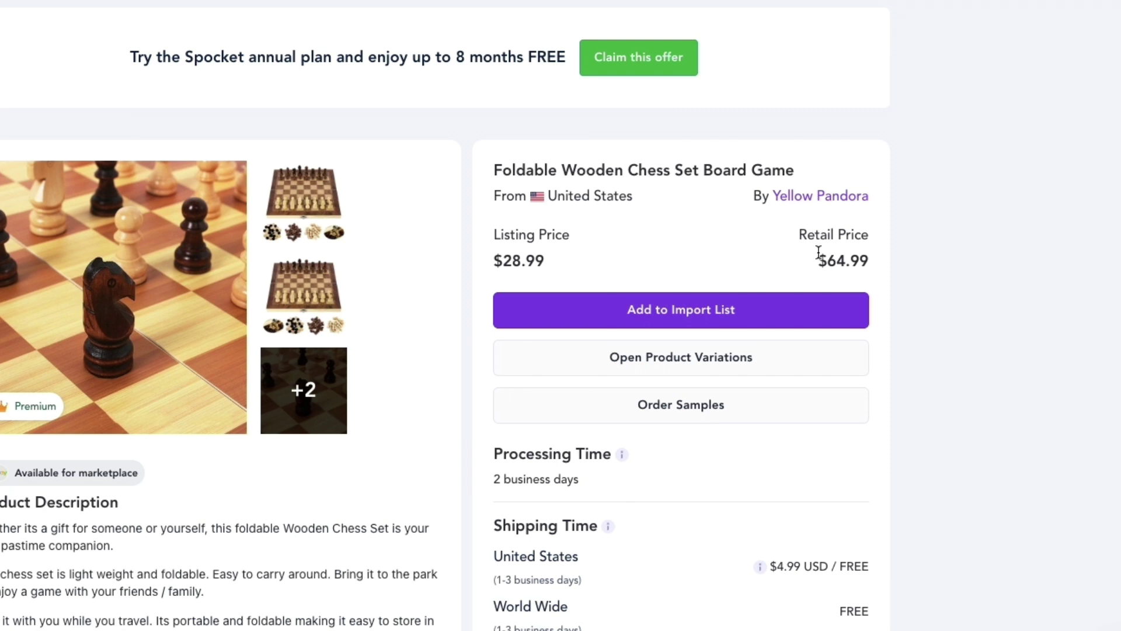
scroll(777, 488, "down", 2)
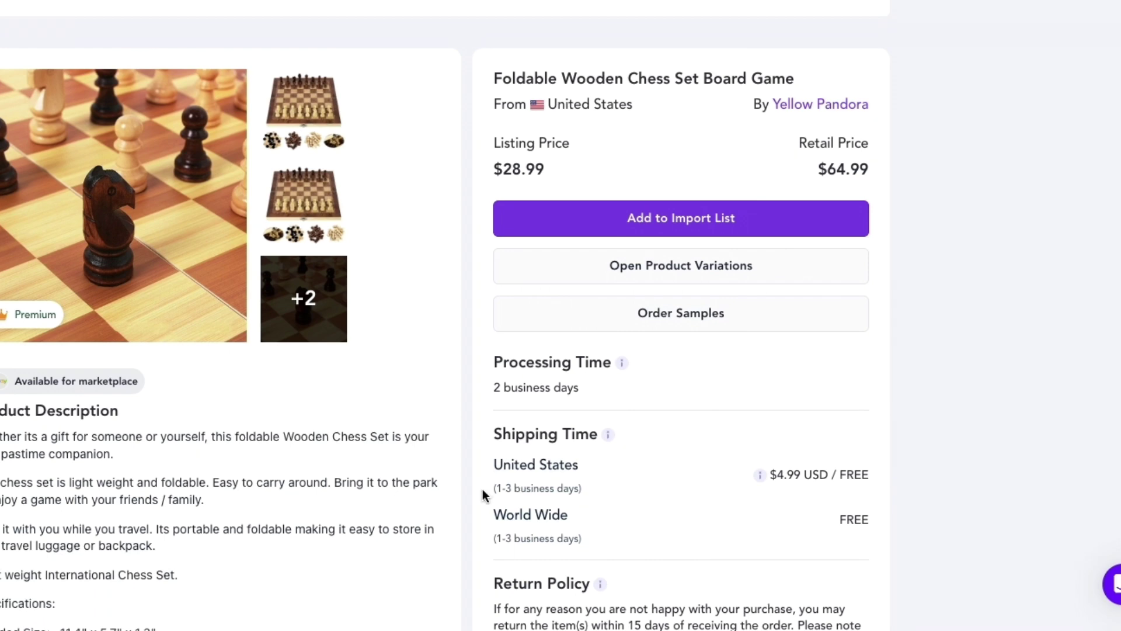
mouse_move(786, 470)
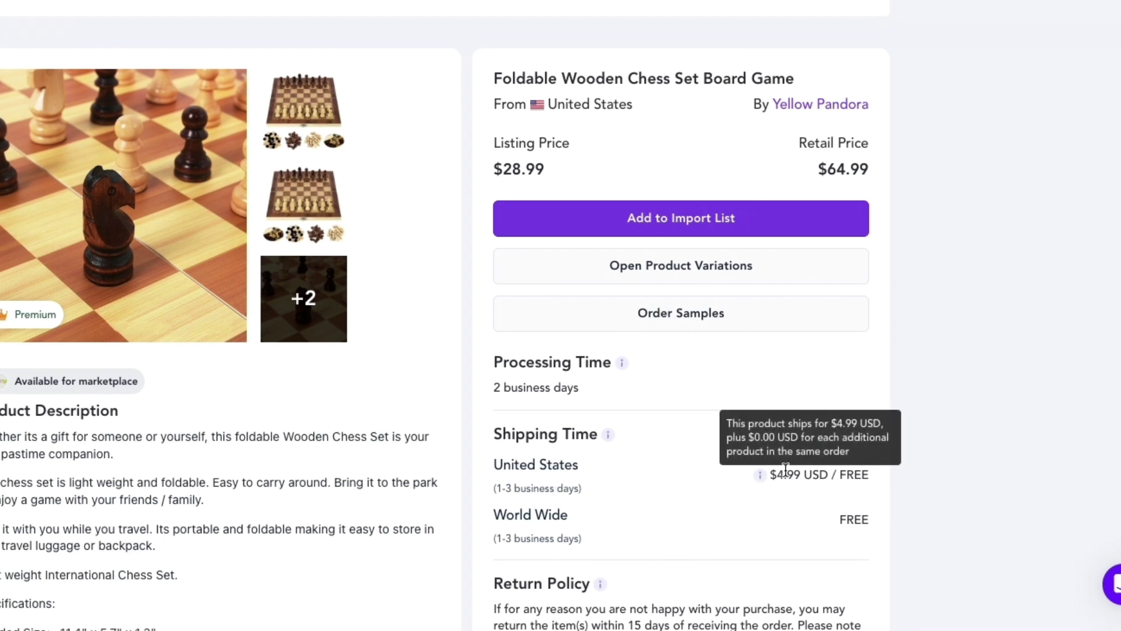
scroll(789, 474, "down", 3)
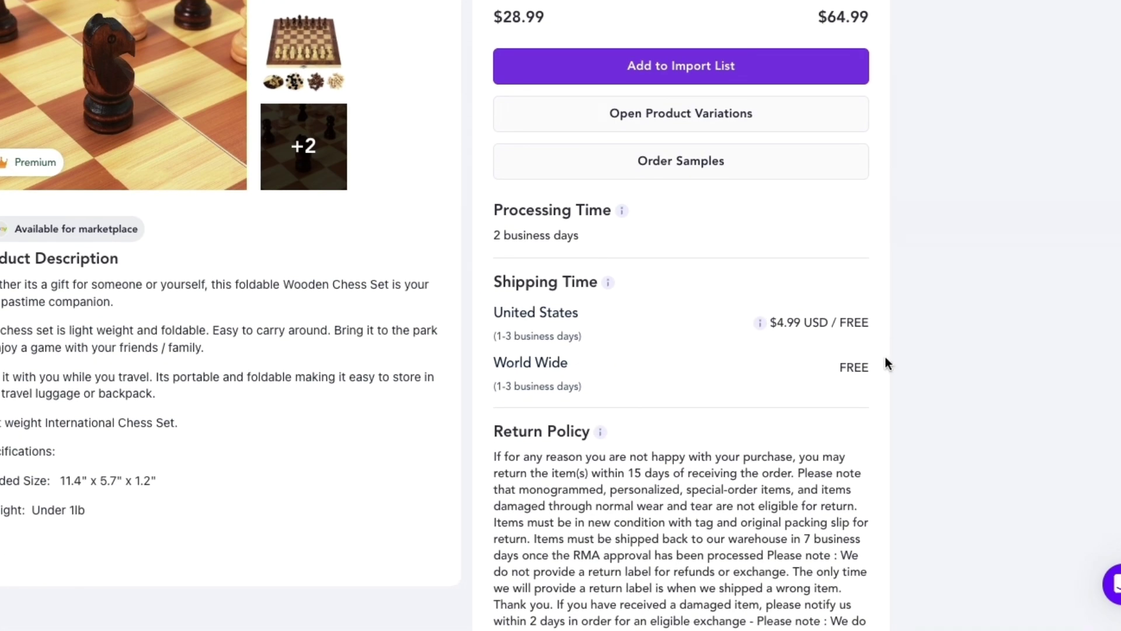
left_click_drag(497, 386, 580, 385)
left_click(703, 394)
scroll(683, 406, "up", 3)
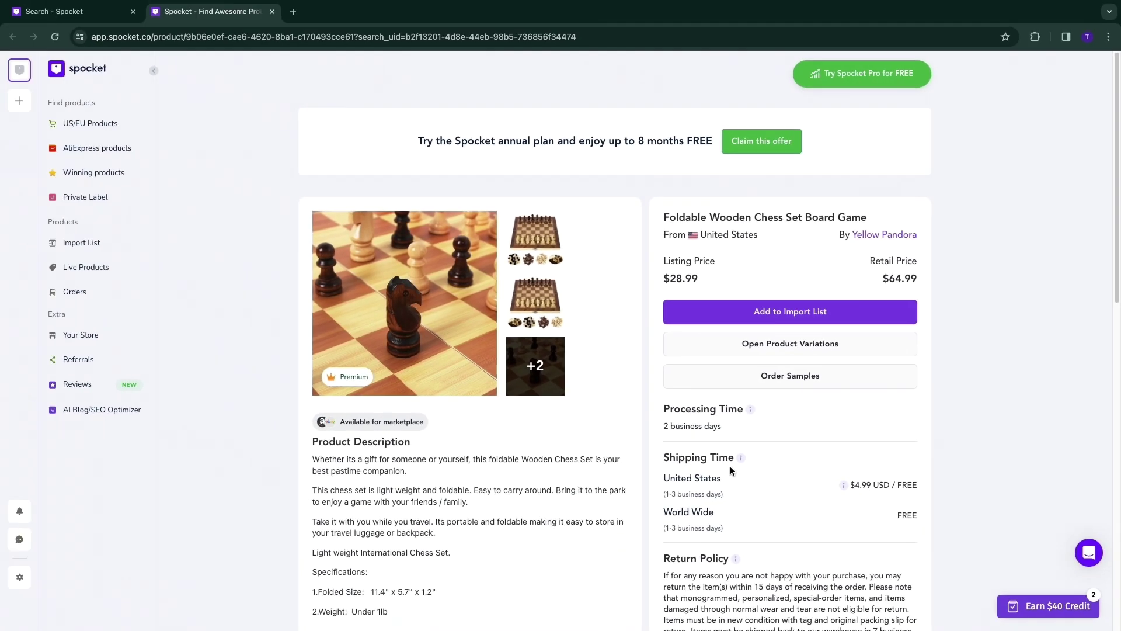
Order samples of the chess set, reaching the Connect your Store page, and scroll its platform cards.
left_click(799, 379)
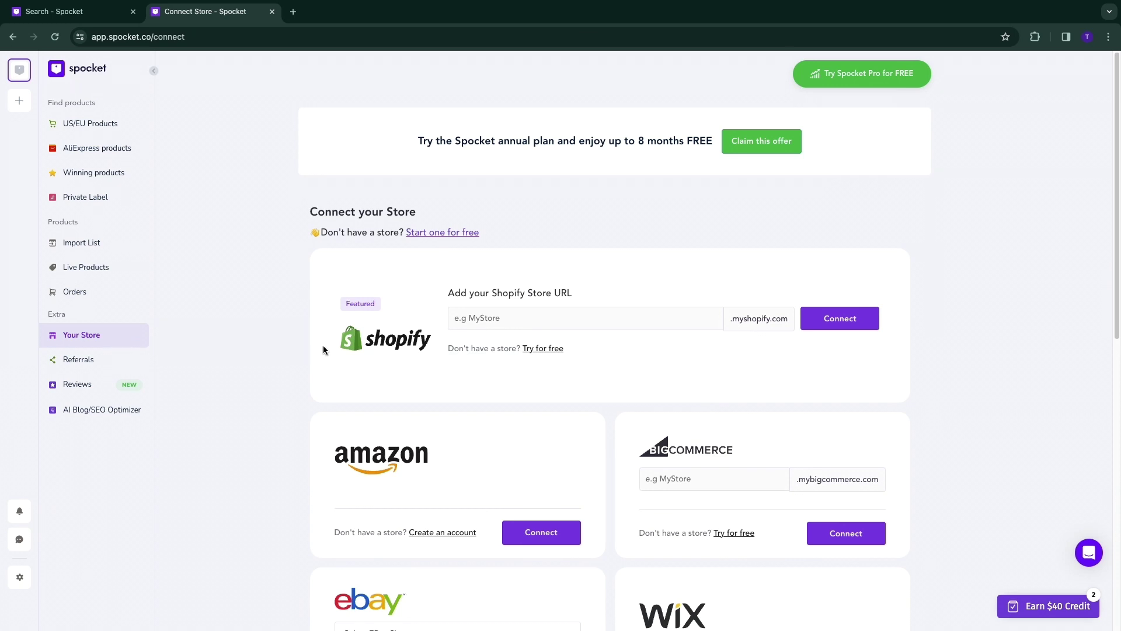
left_click_drag(444, 297, 588, 296)
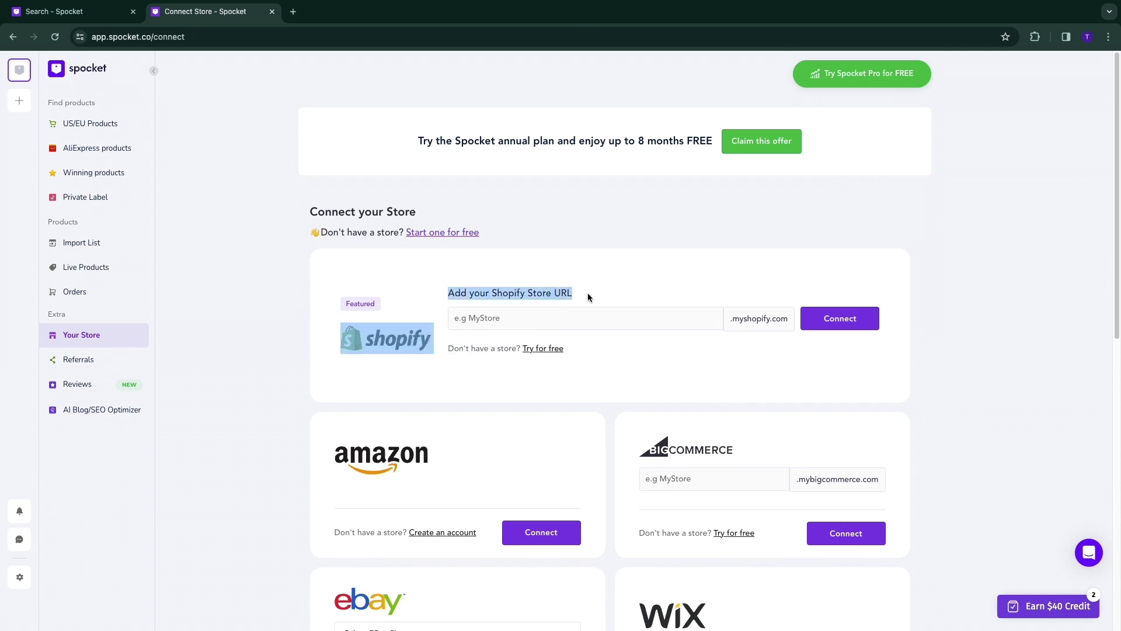
left_click(621, 290)
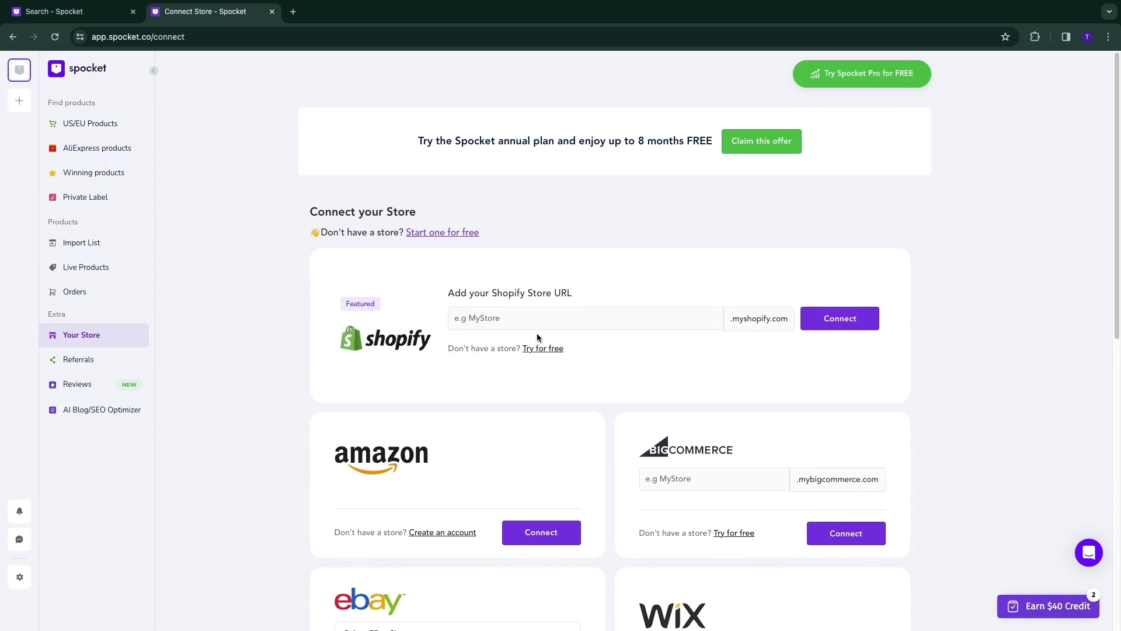
scroll(486, 391, "down", 5)
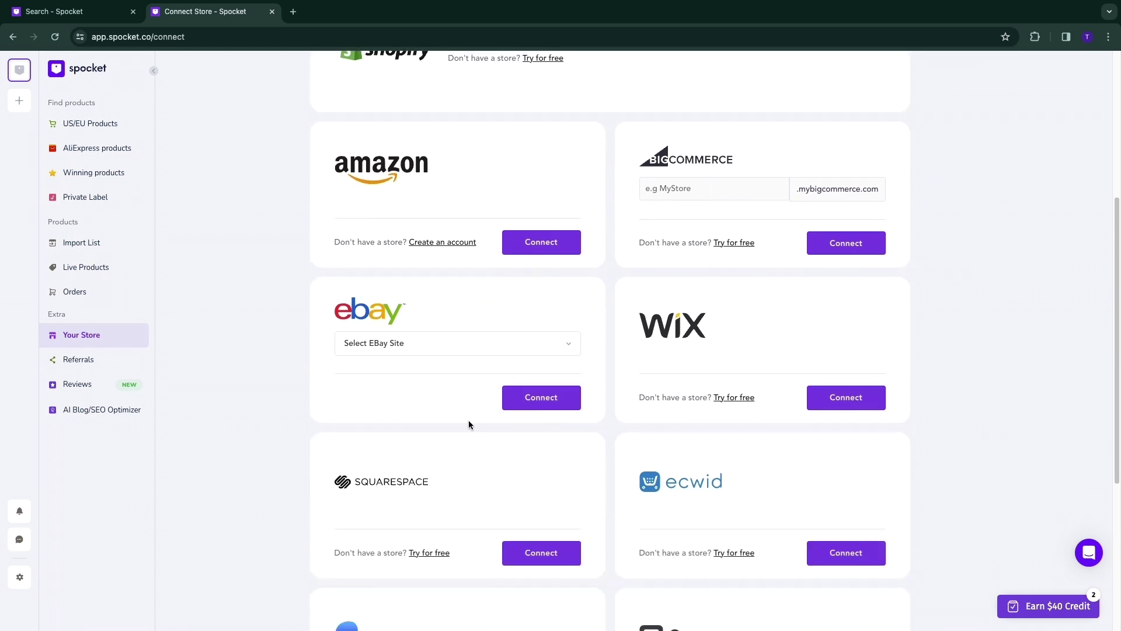
scroll(866, 376, "down", 5)
scroll(681, 480, "up", 10)
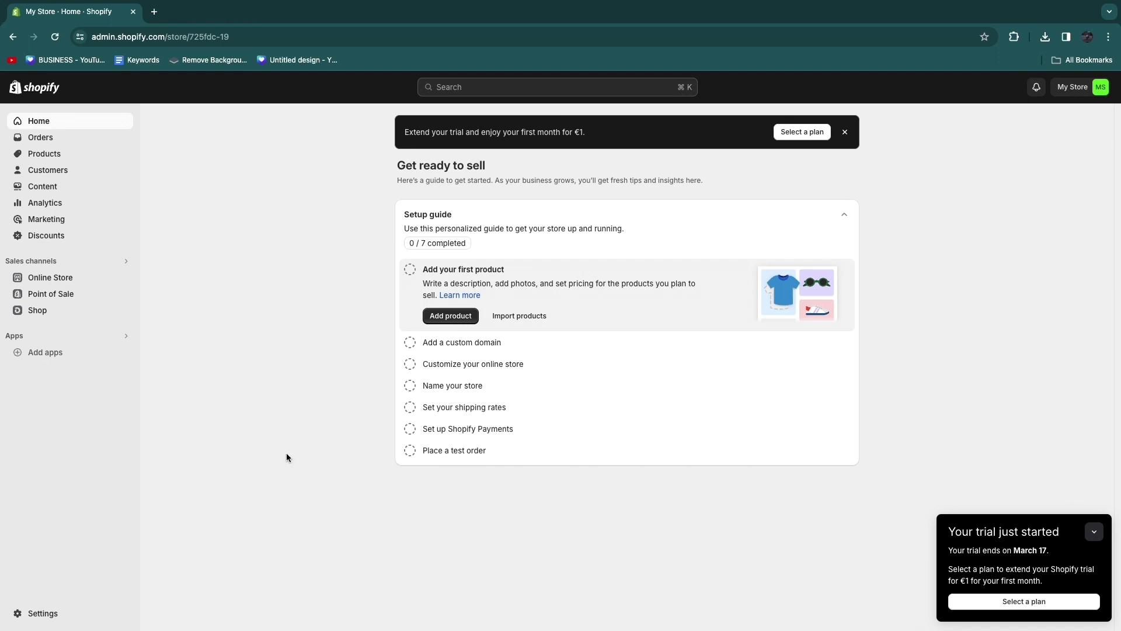
Copy the store's myshopify address from Shopify Settings.
left_click(45, 615)
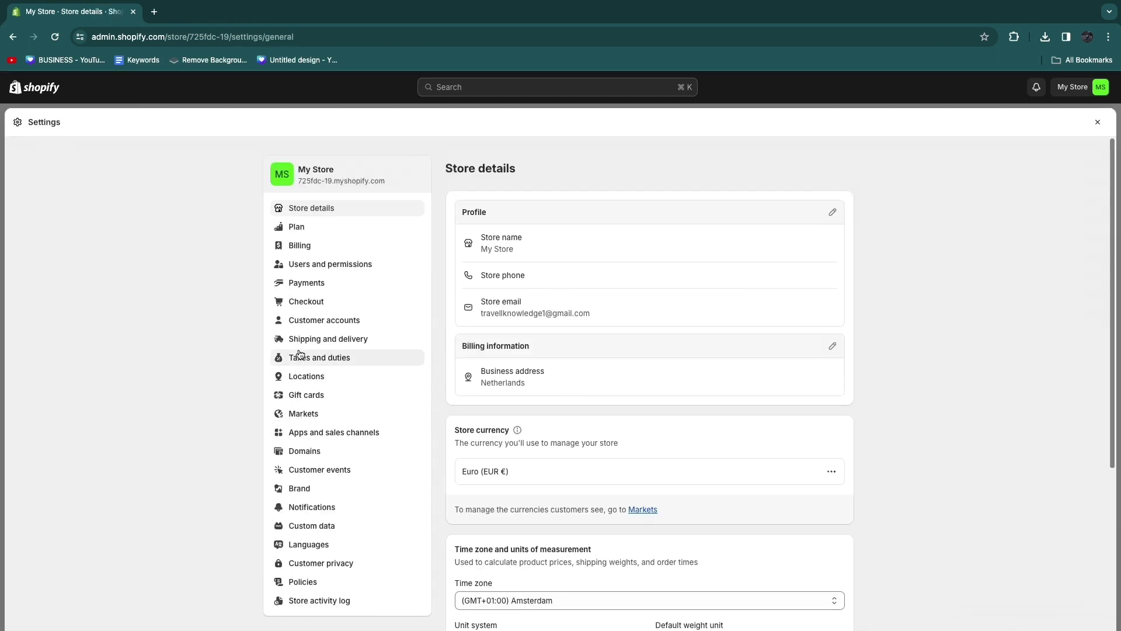
left_click_drag(299, 184, 388, 186)
right_click(368, 181)
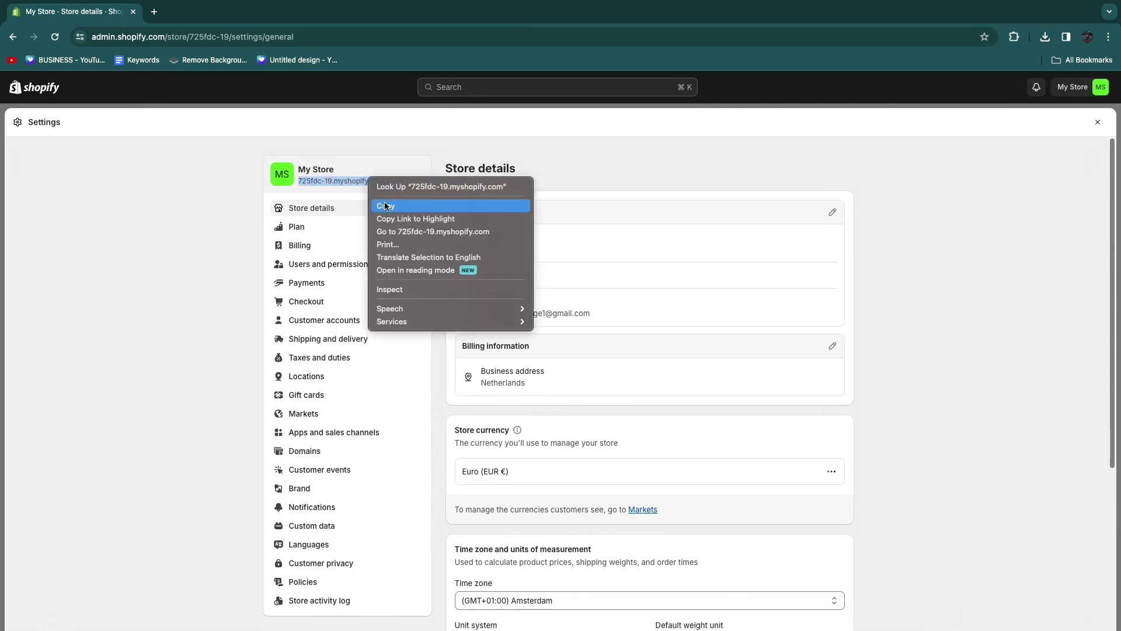
left_click(385, 206)
Paste the address into Spocket's Shopify URL field, connect, and approve the Spocket app install.
key("super+Tab")
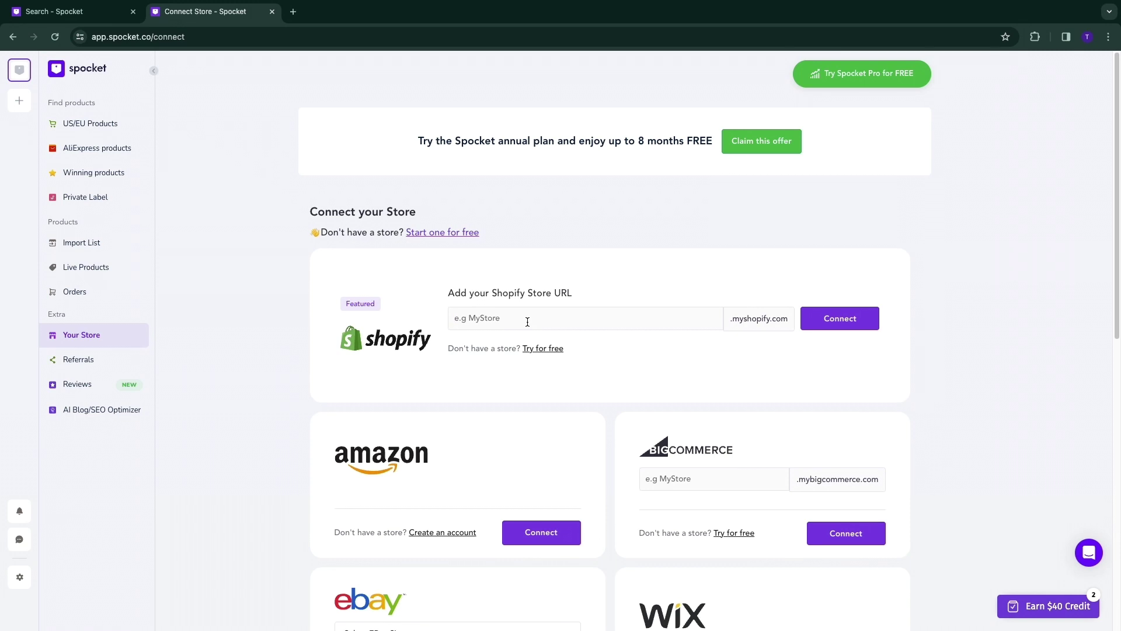
key("super+v")
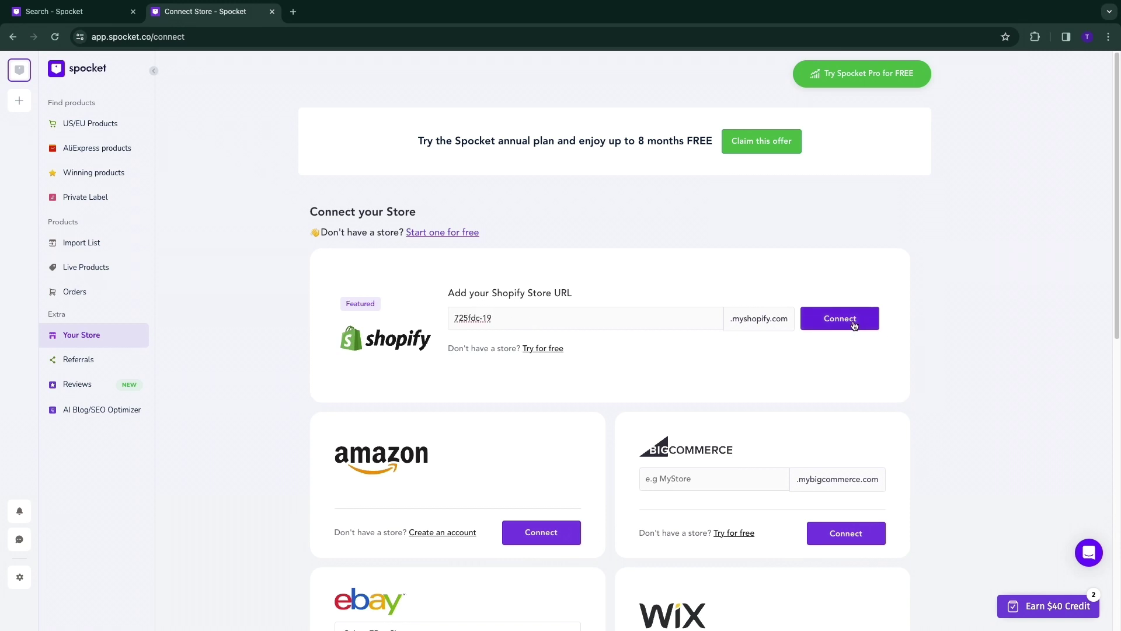
left_click(850, 321)
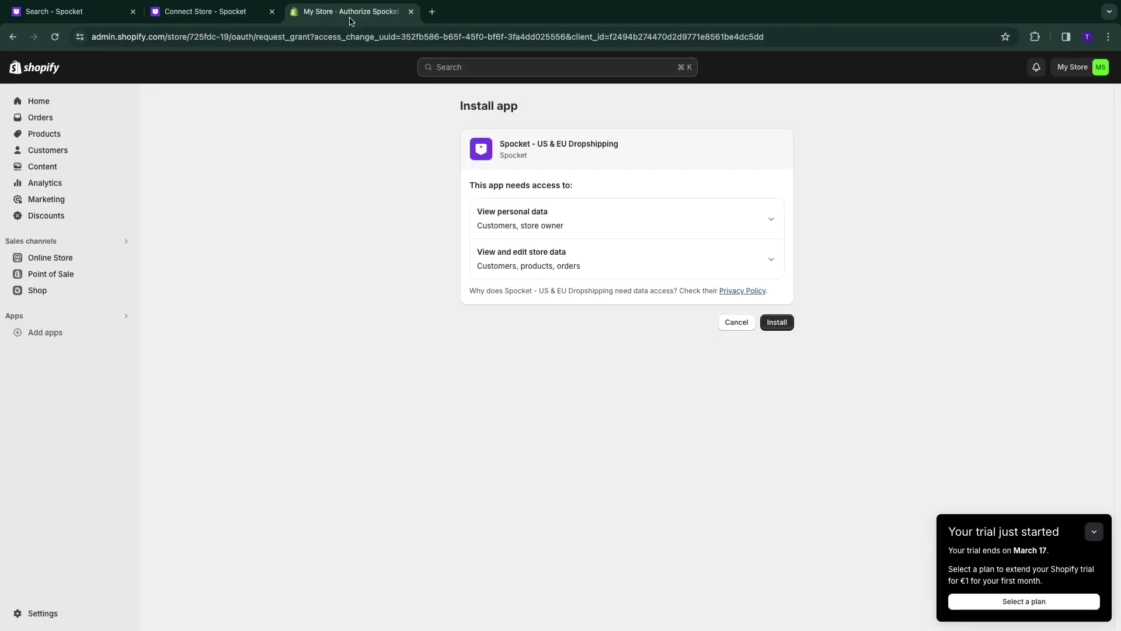
left_click(776, 329)
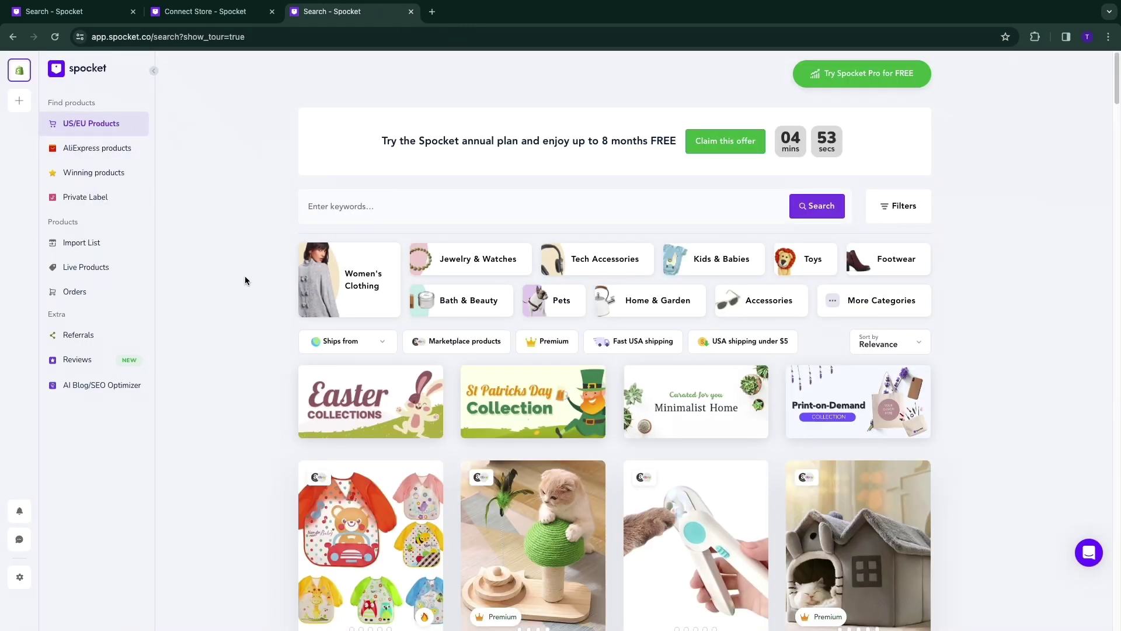
key("ctrl+1")
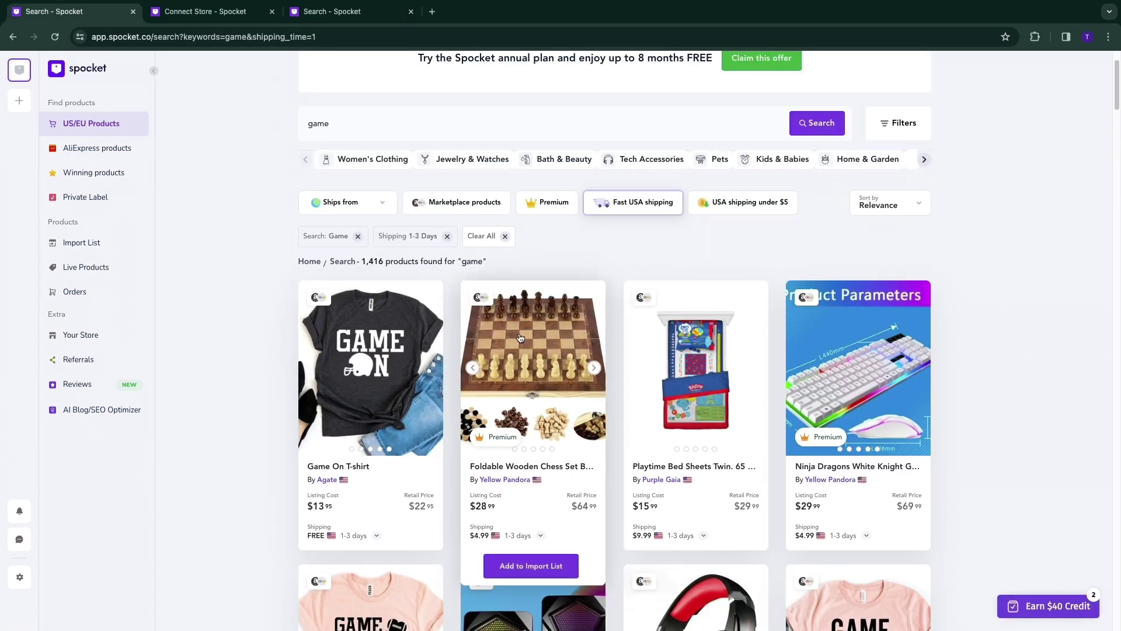
left_click(520, 335)
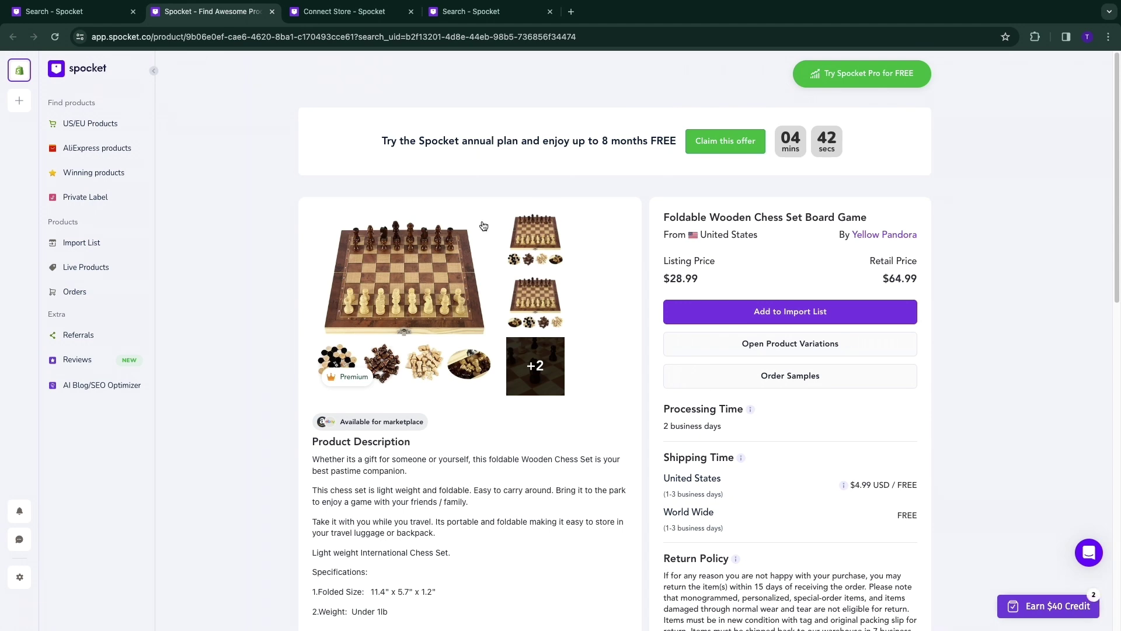
left_click(778, 375)
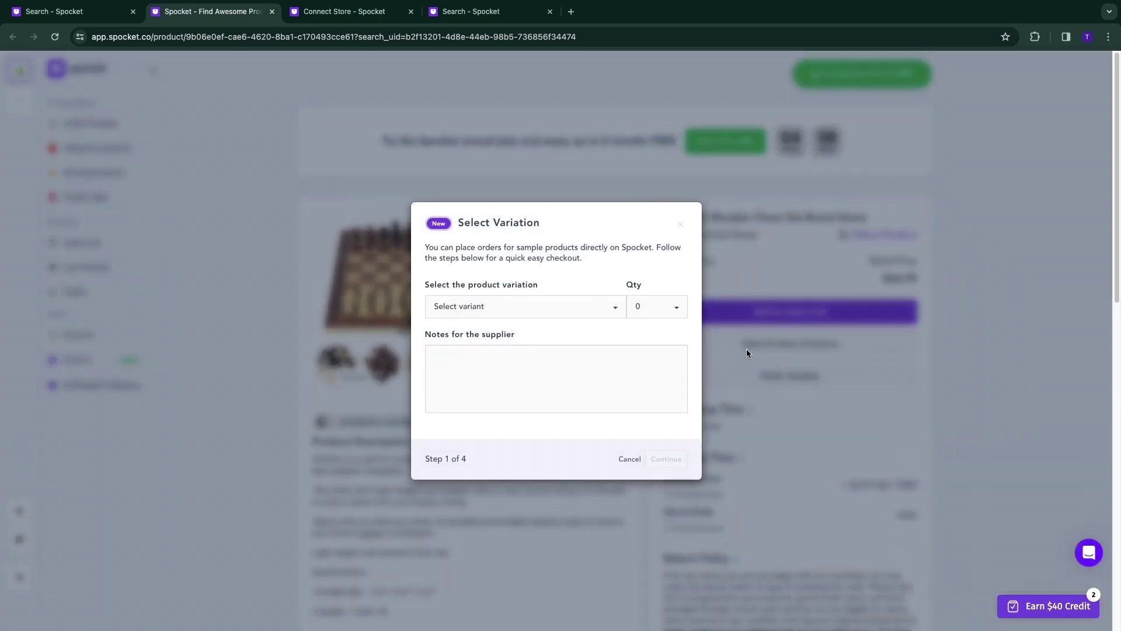
left_click(498, 314)
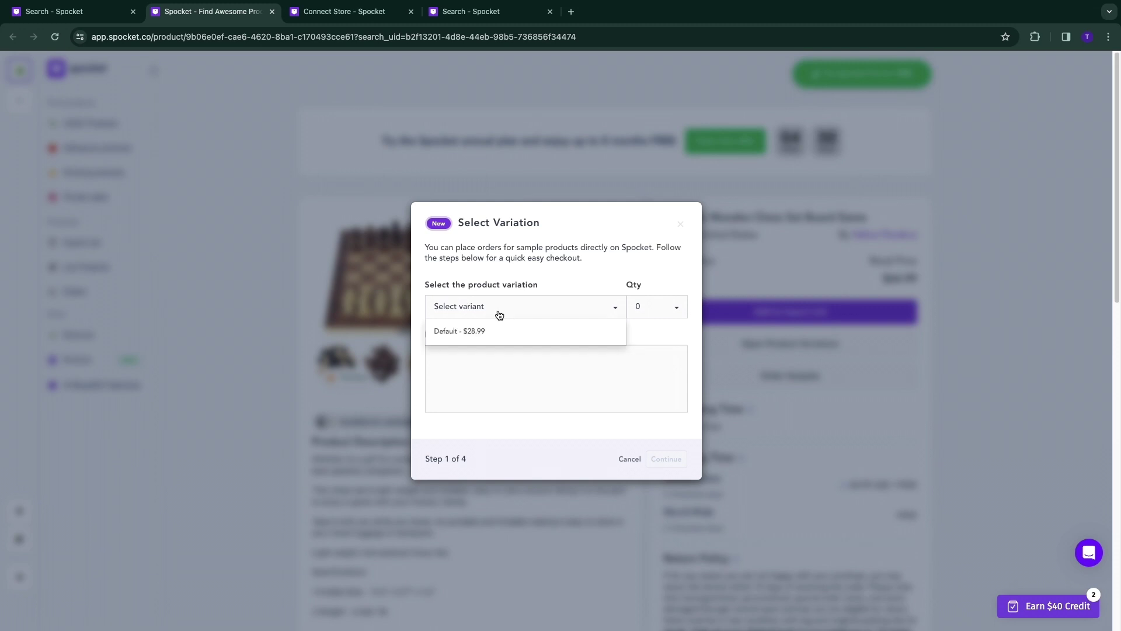
left_click(485, 332)
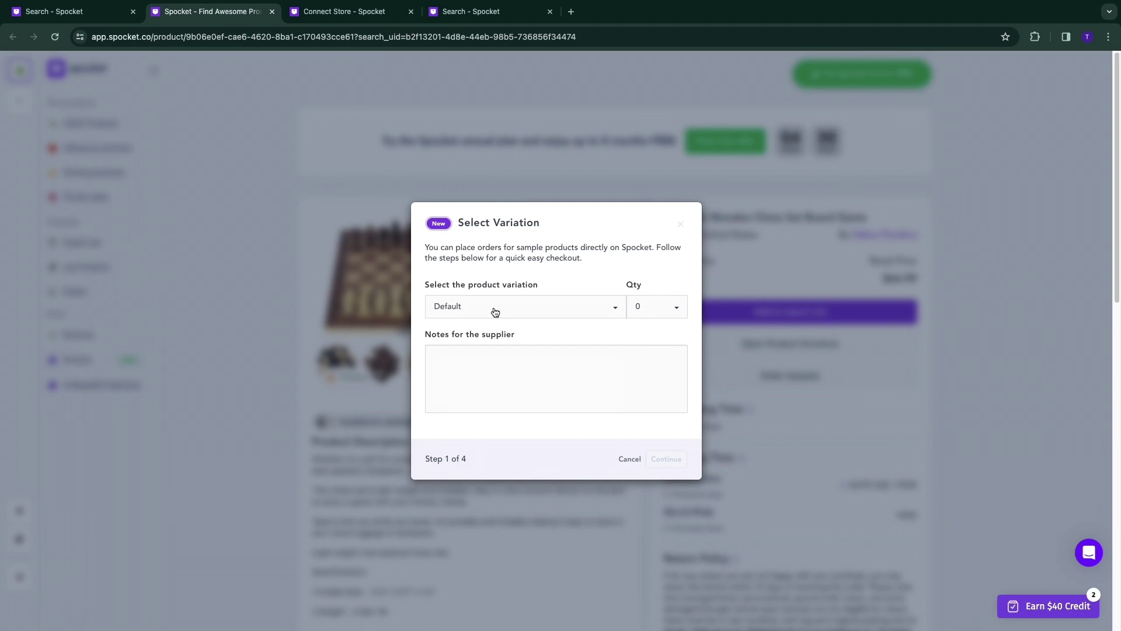
left_click(660, 307)
left_click(647, 347)
left_click(656, 312)
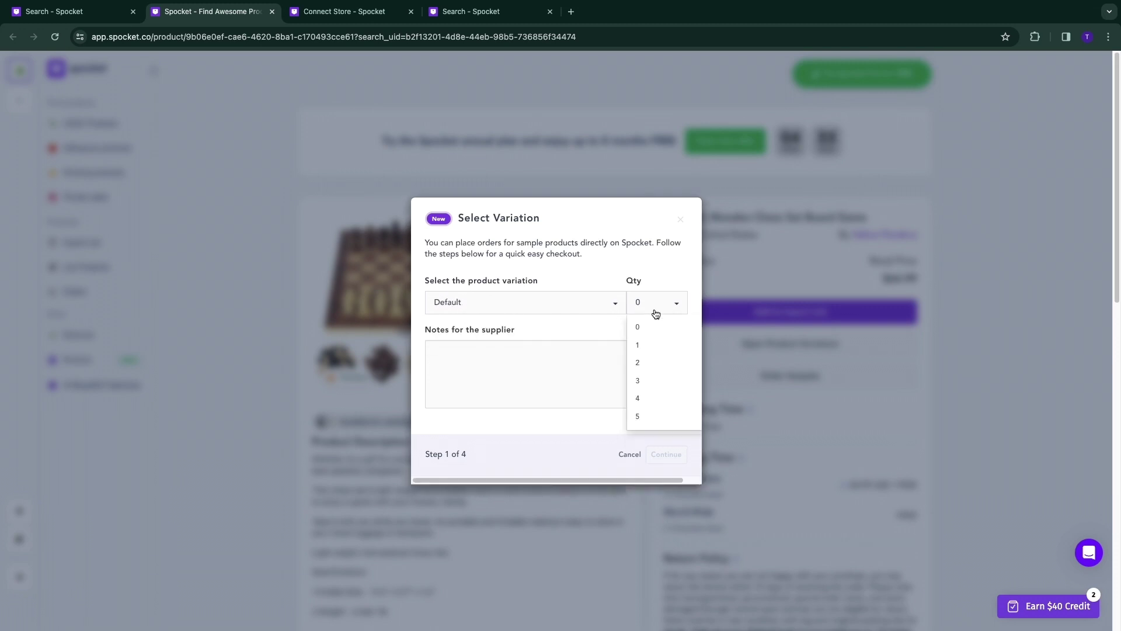
left_click(639, 345)
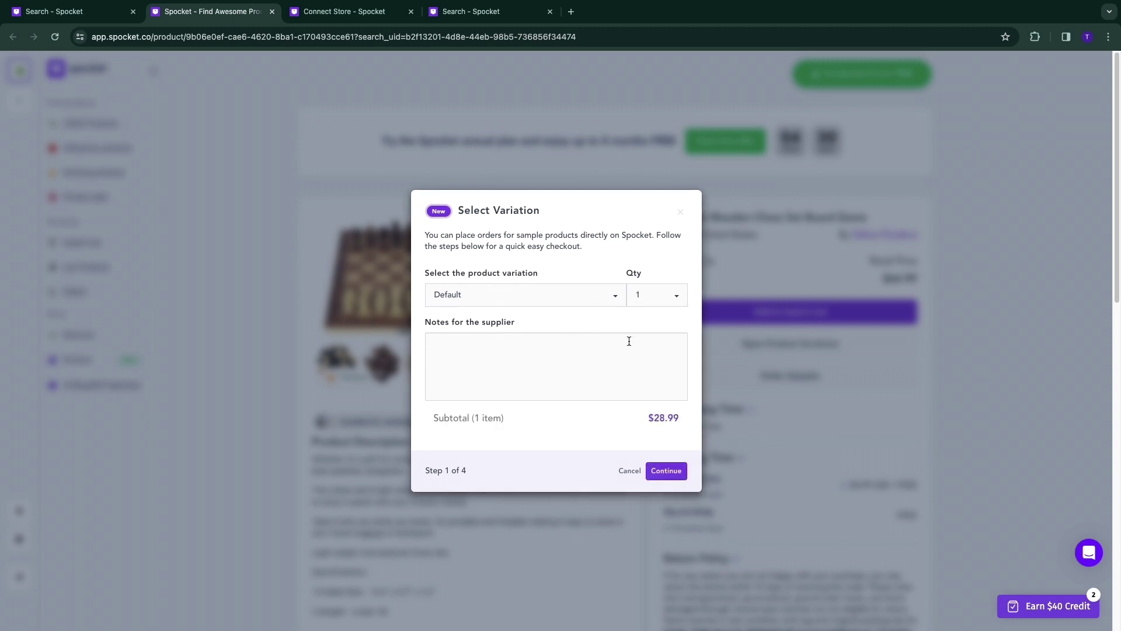
left_click(666, 471)
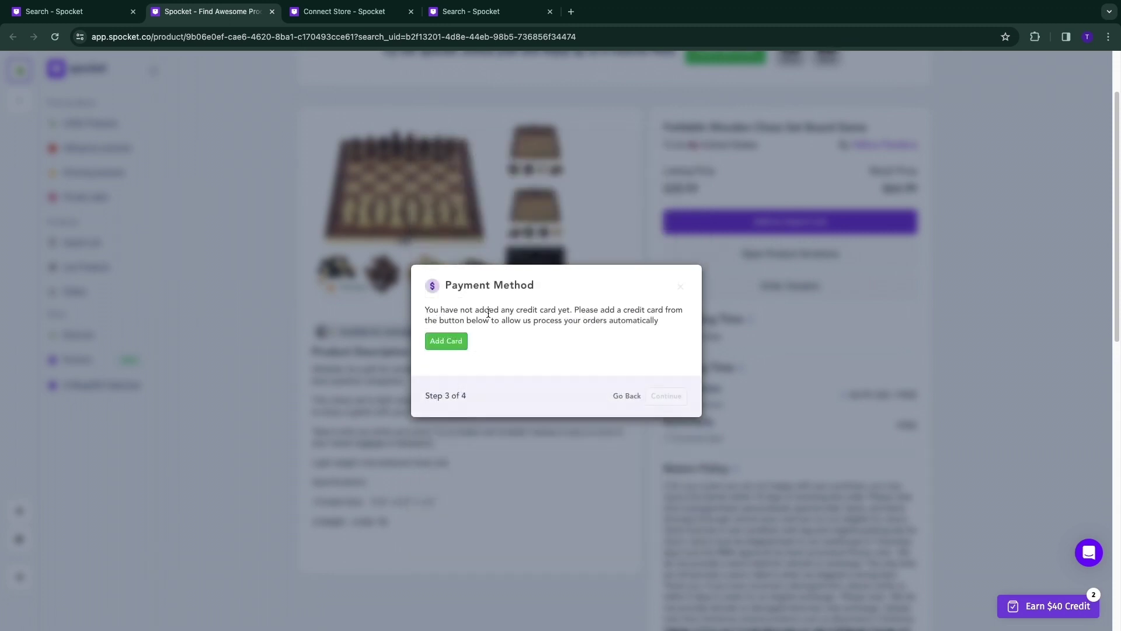
left_click(436, 338)
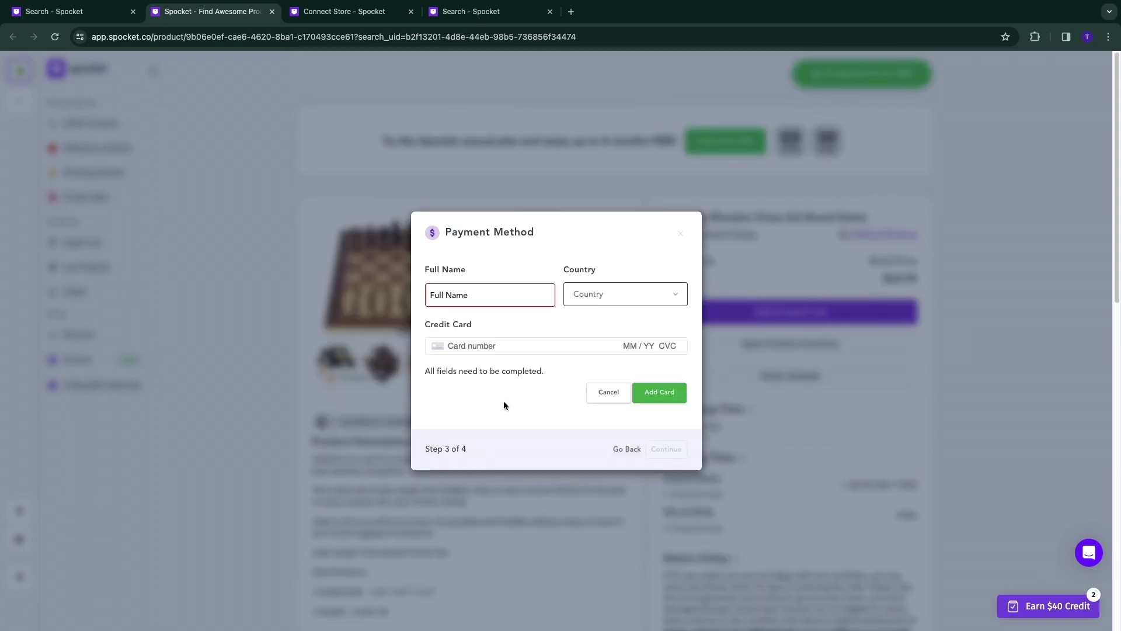
left_click(681, 233)
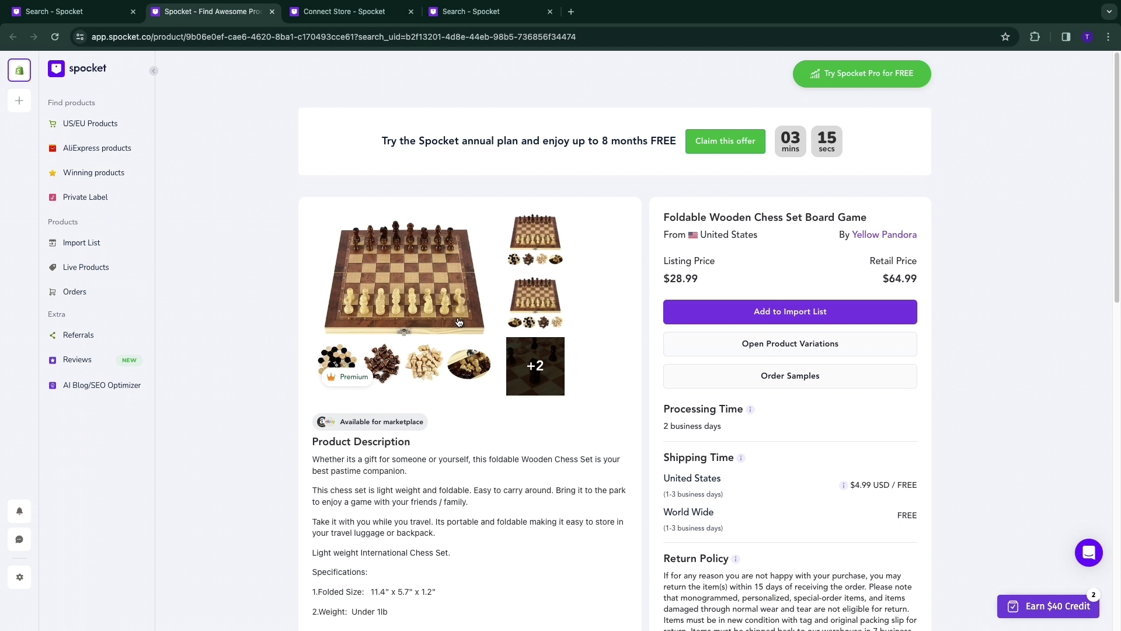
left_click(459, 322)
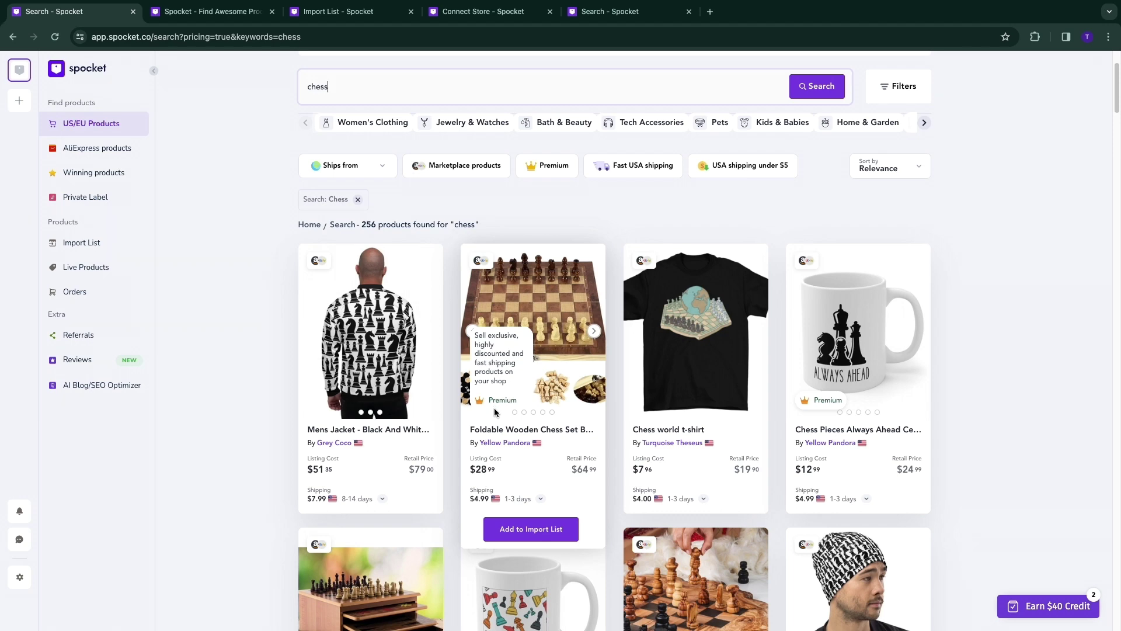
Add the foldable chess set to the import list and dismiss the pricing plans window.
left_click(531, 533)
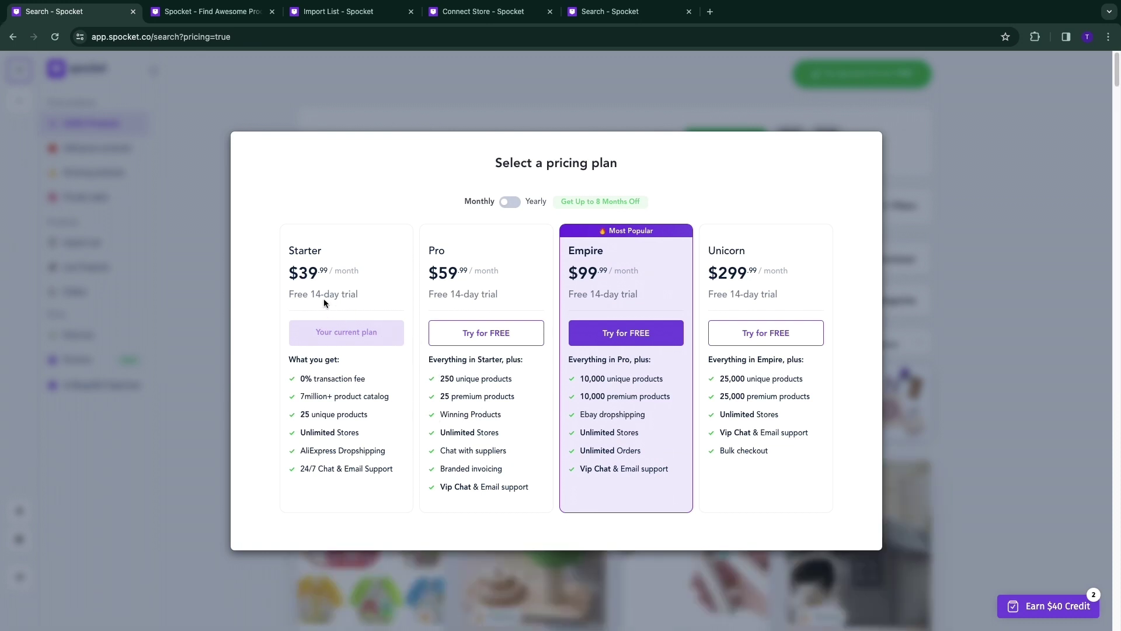
key("Escape")
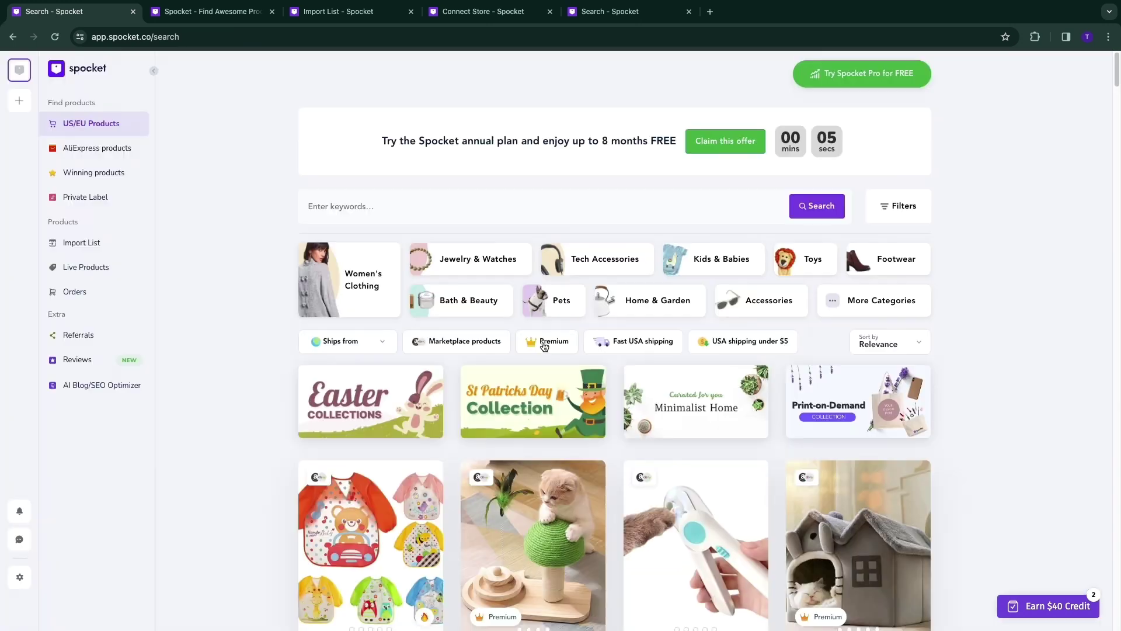
scroll(937, 445, "down", 2)
scroll(936, 445, "down", 4)
scroll(936, 446, "up", 2)
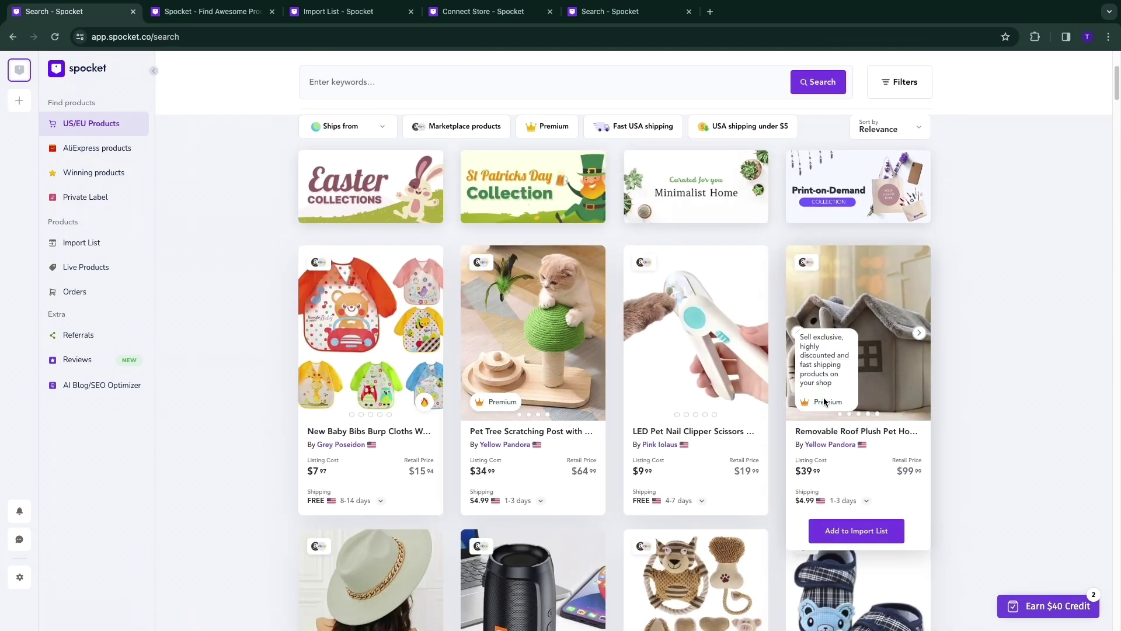
mouse_move(485, 398)
scroll(485, 397, "up", 4)
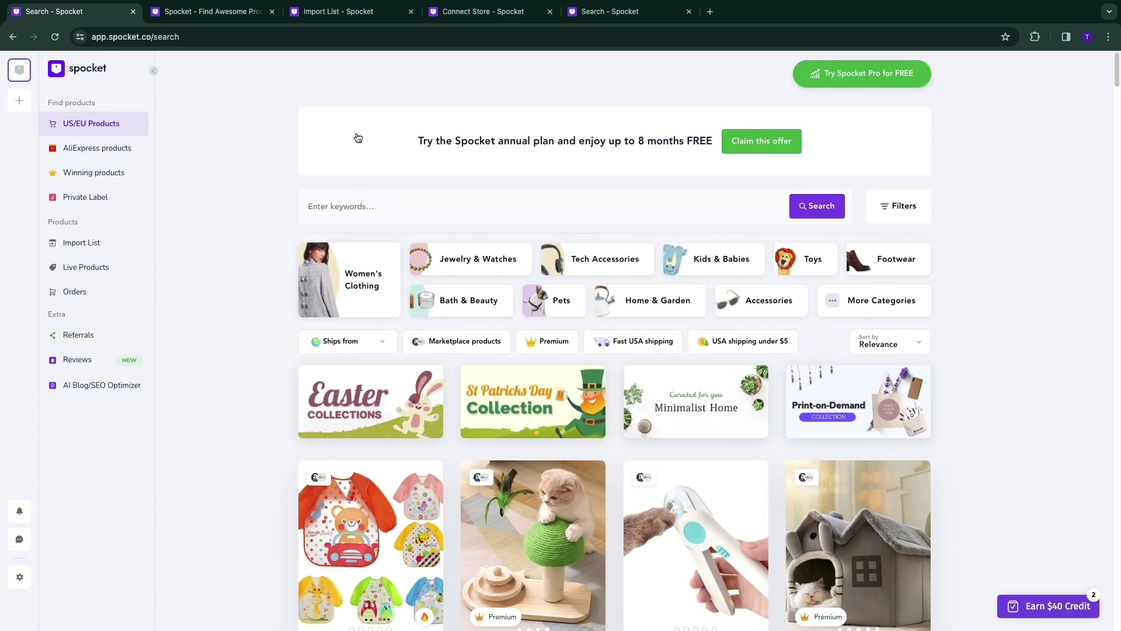
Search 'chess board', add the 10 in 1 Wooden Chess Board to the Import List, and view it.
left_click(356, 201)
type("chess")
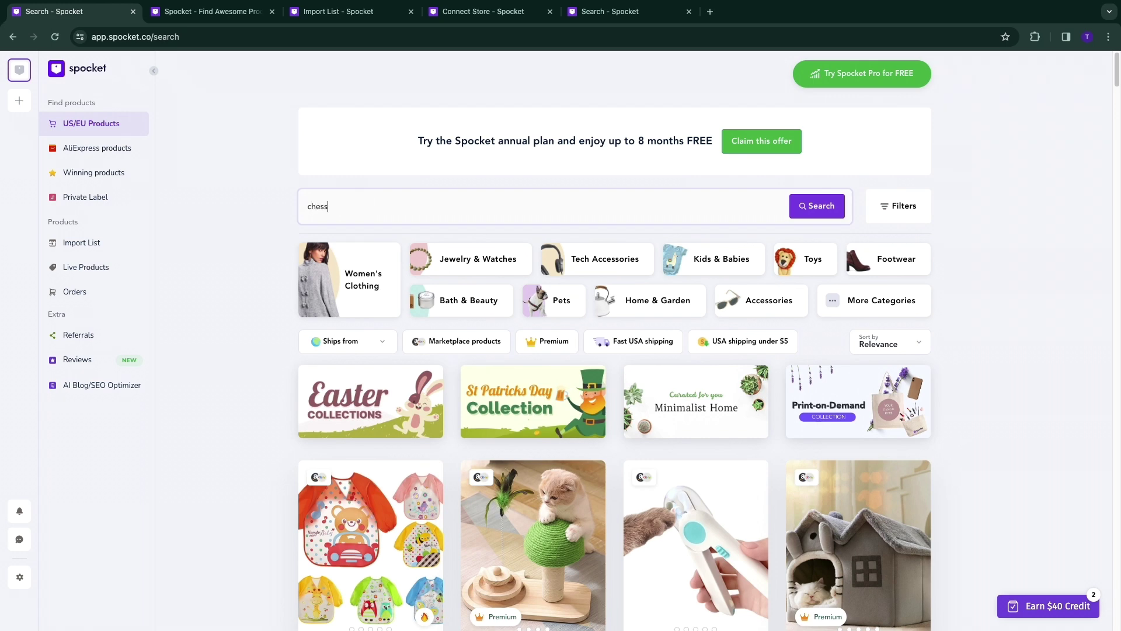
type(" board")
key("Return")
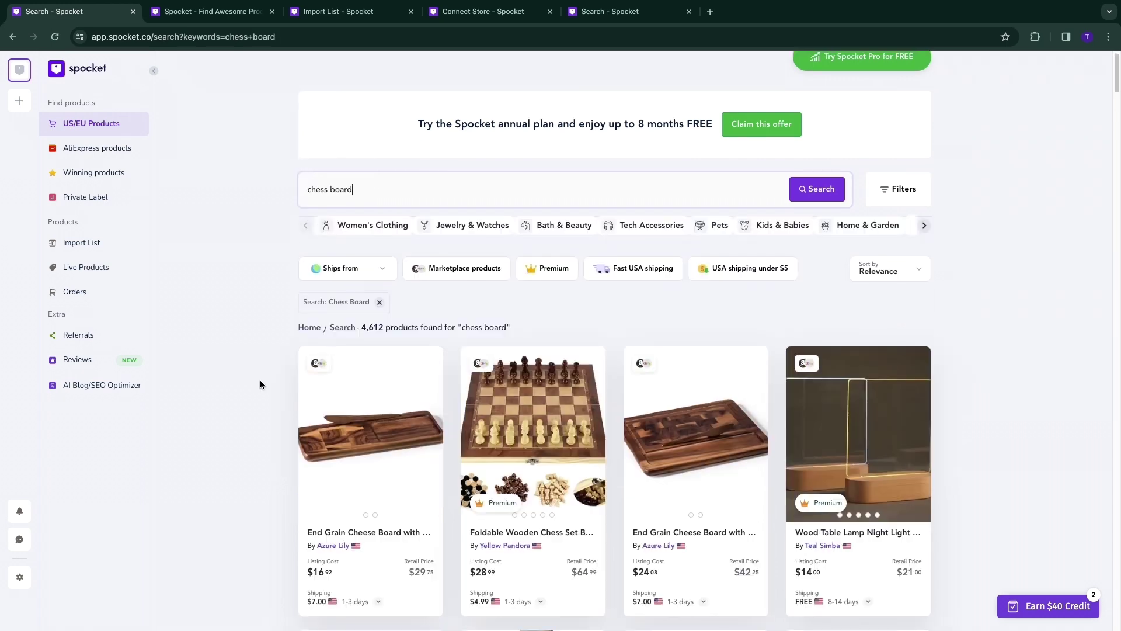
scroll(261, 380, "down", 2)
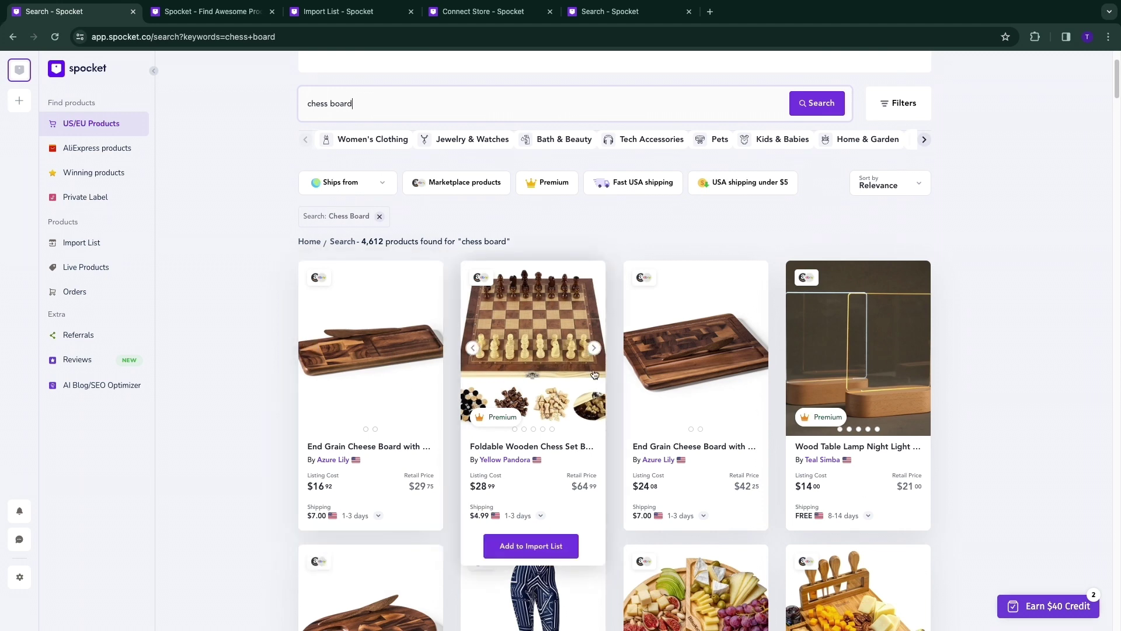
scroll(549, 374, "down", 10)
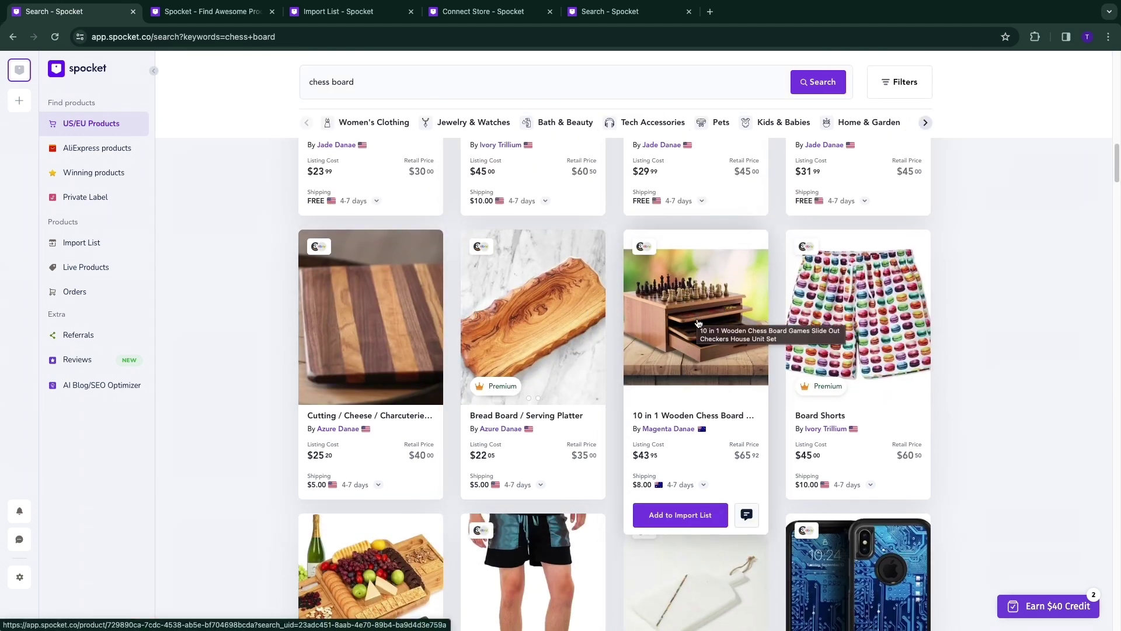
left_click(662, 515)
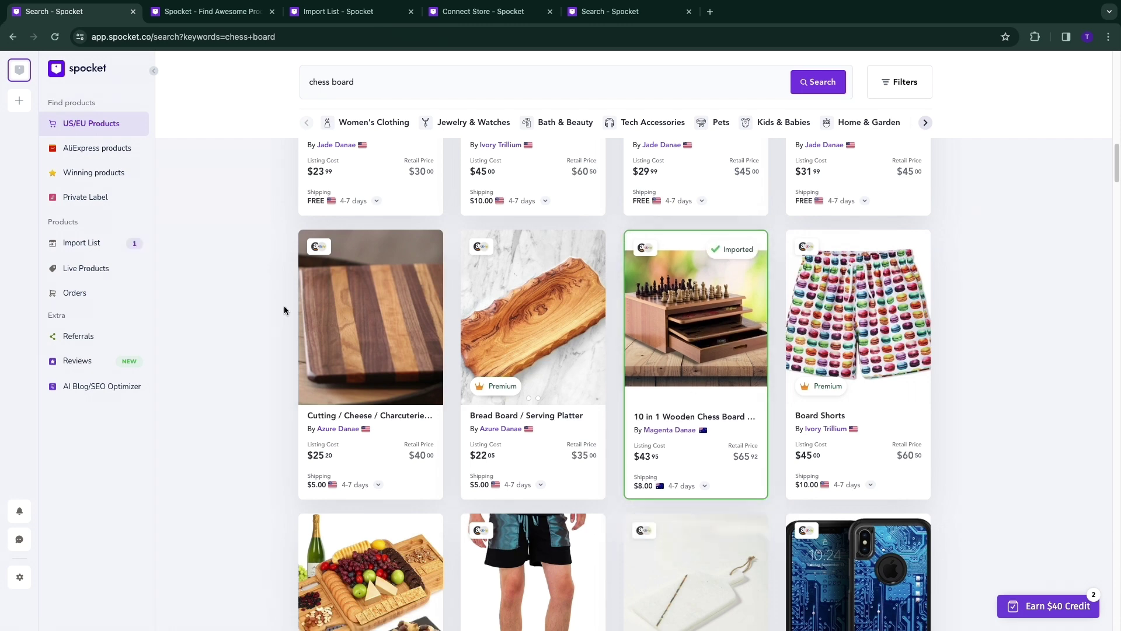
left_click(97, 243)
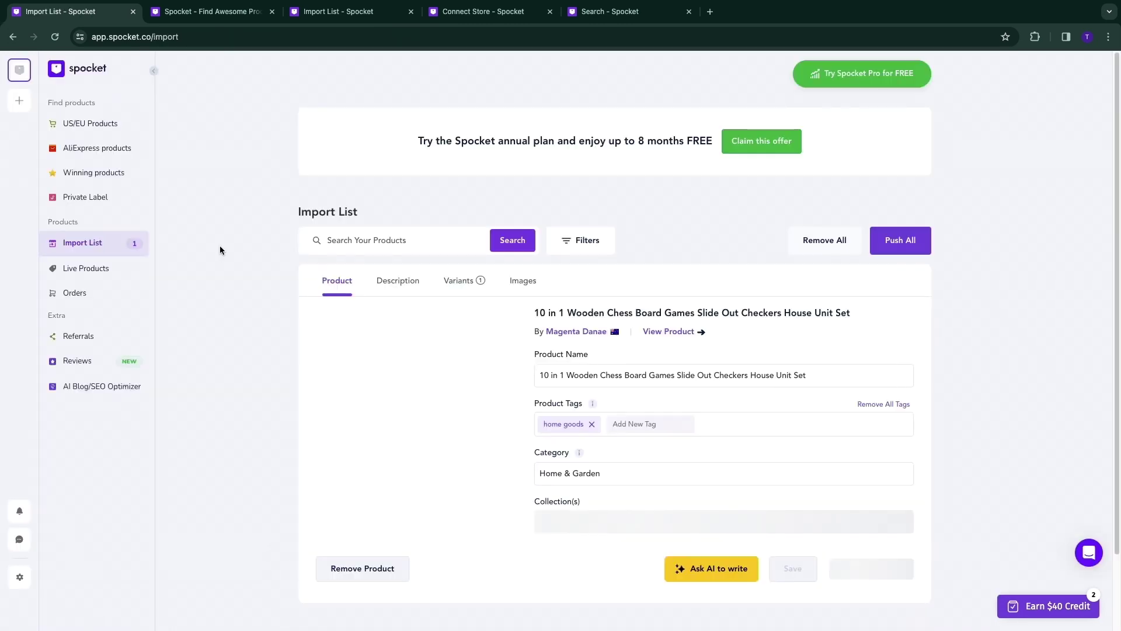
Dismiss the Saba promo popup and switch the pricing plans to yearly billing, showing Pro at $24.
scroll(258, 325, "down", 2)
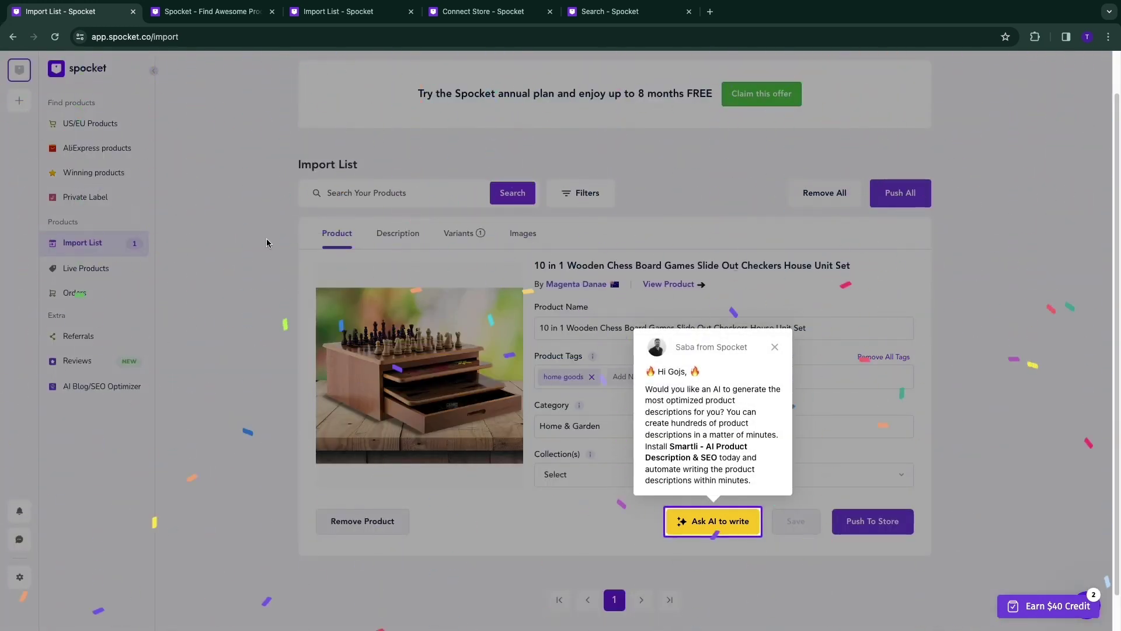
left_click(774, 347)
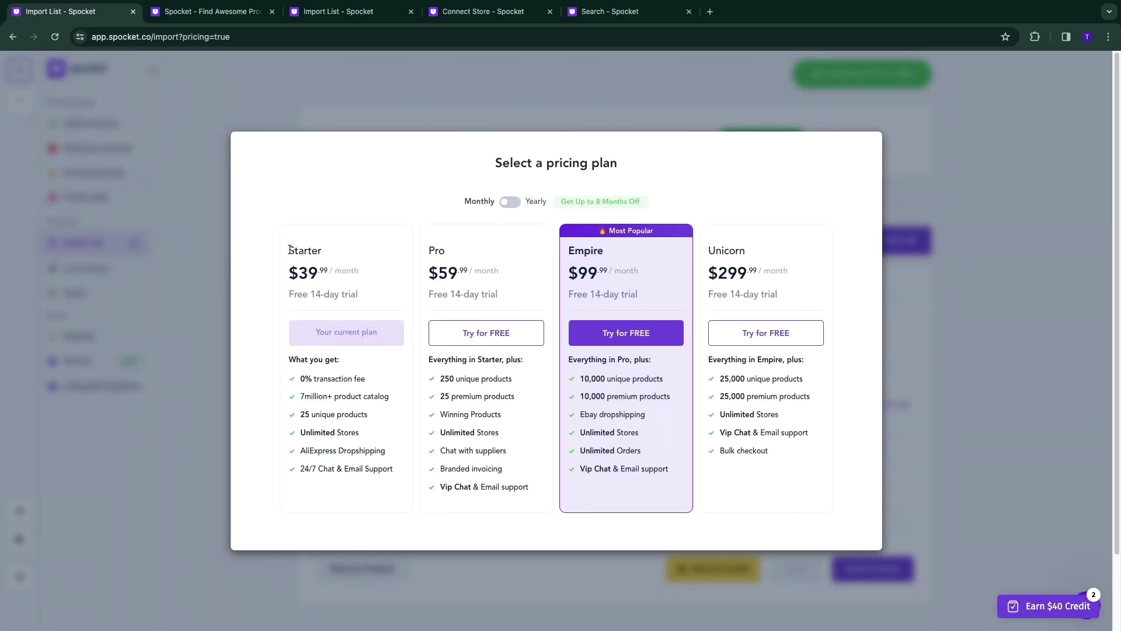
left_click_drag(293, 275, 318, 275)
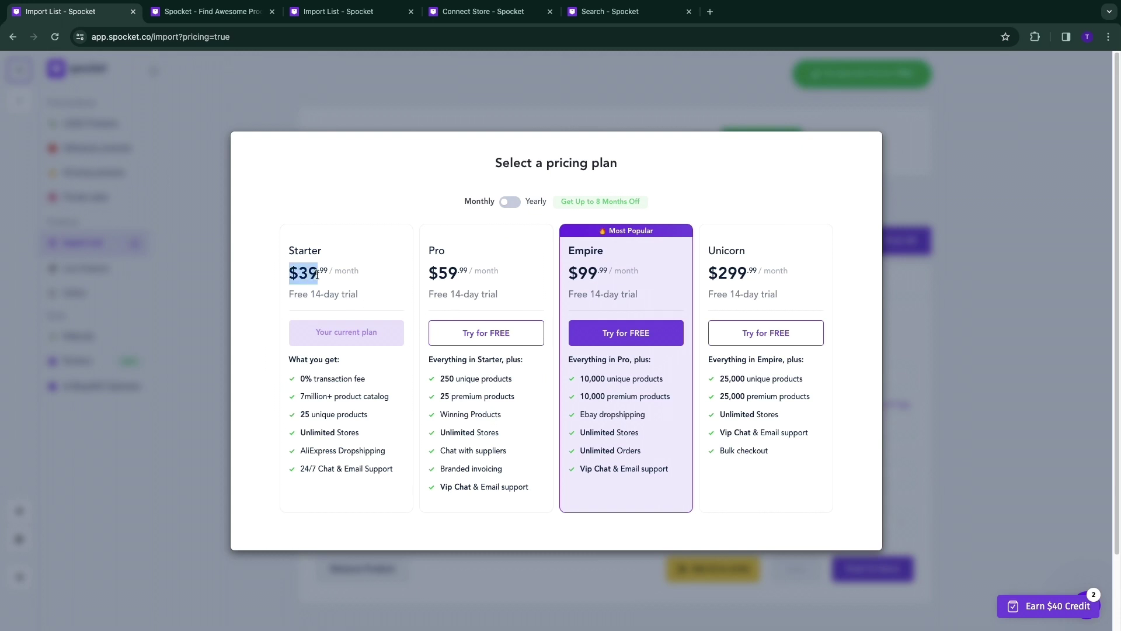
left_click(282, 288)
left_click(510, 203)
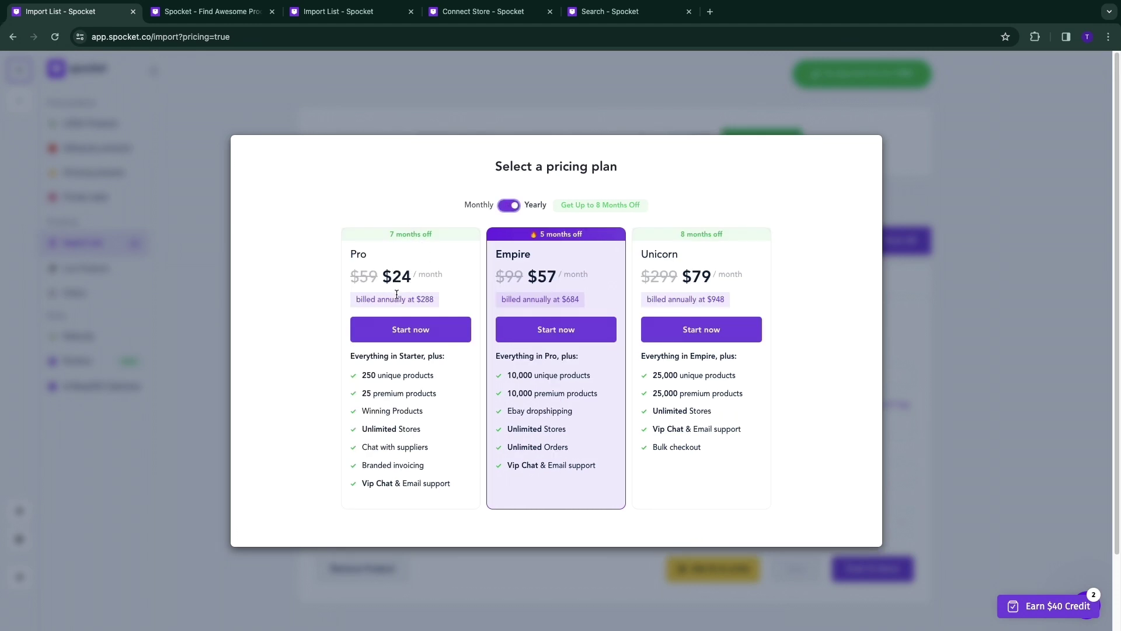
left_click_drag(384, 281, 420, 284)
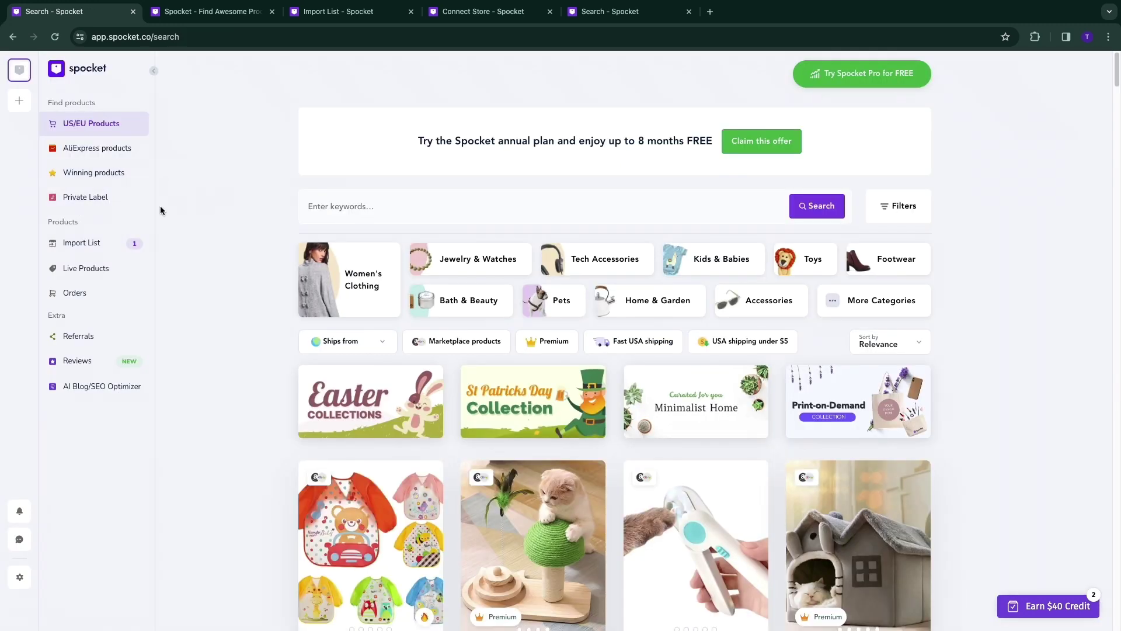
Filter the product search to Premium items with fast USA shipping.
scroll(267, 275, "down", 5)
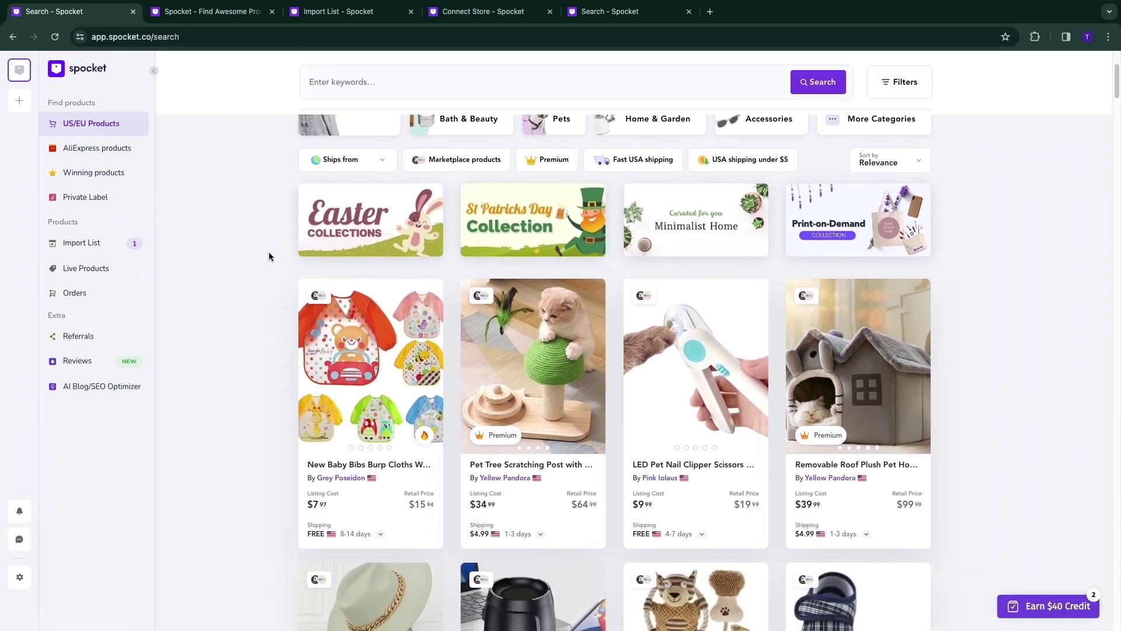
scroll(267, 255, "down", 4)
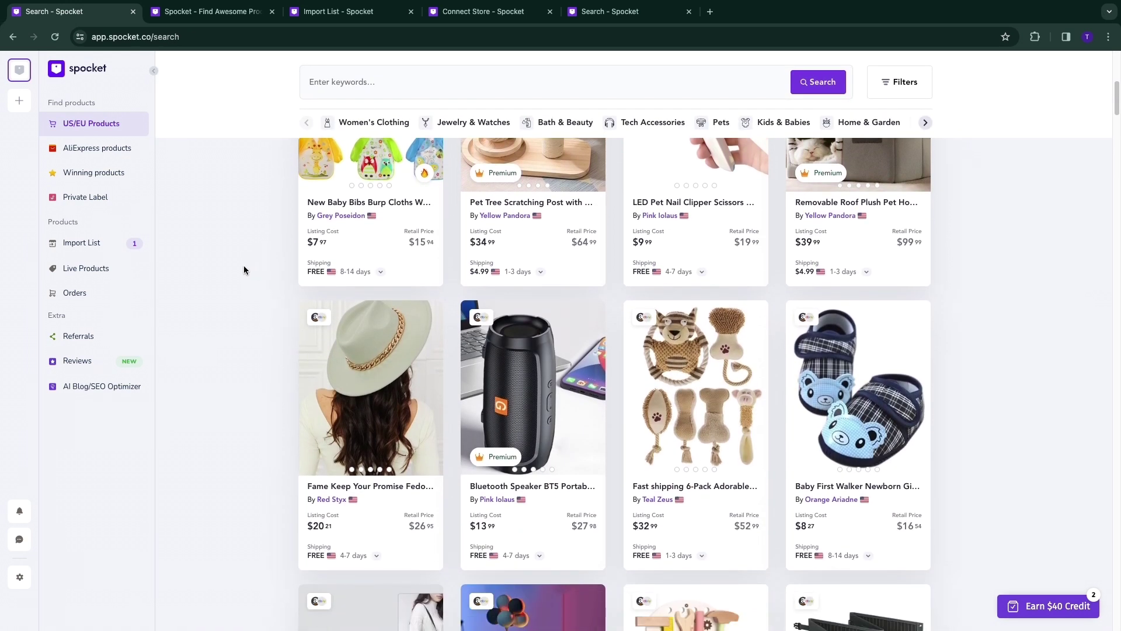
scroll(244, 270, "down", 3)
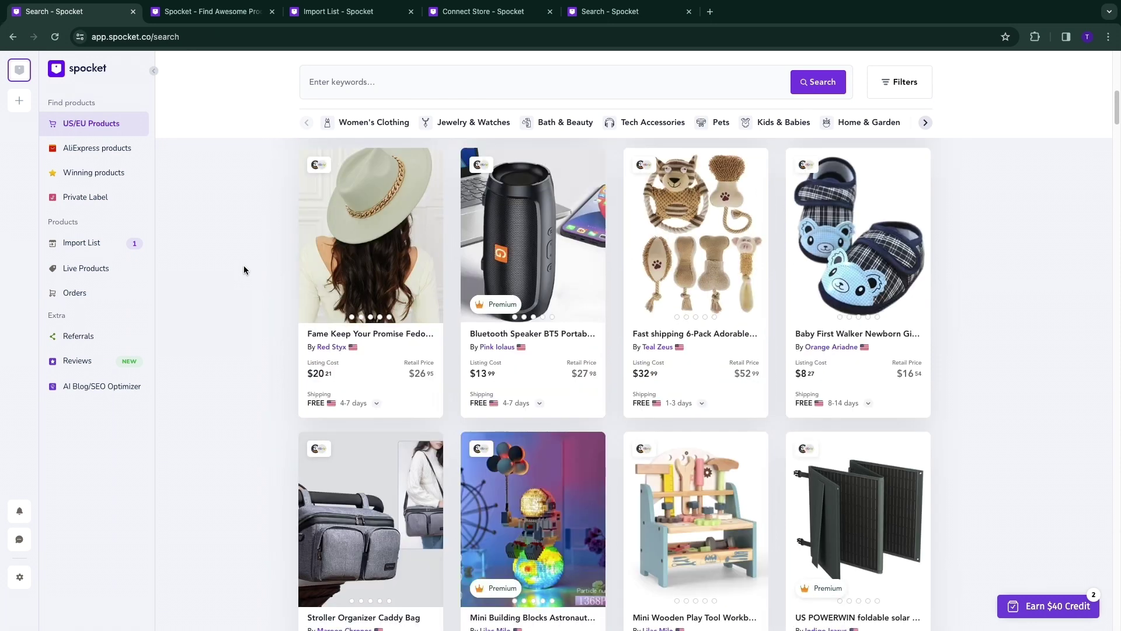
mouse_move(514, 409)
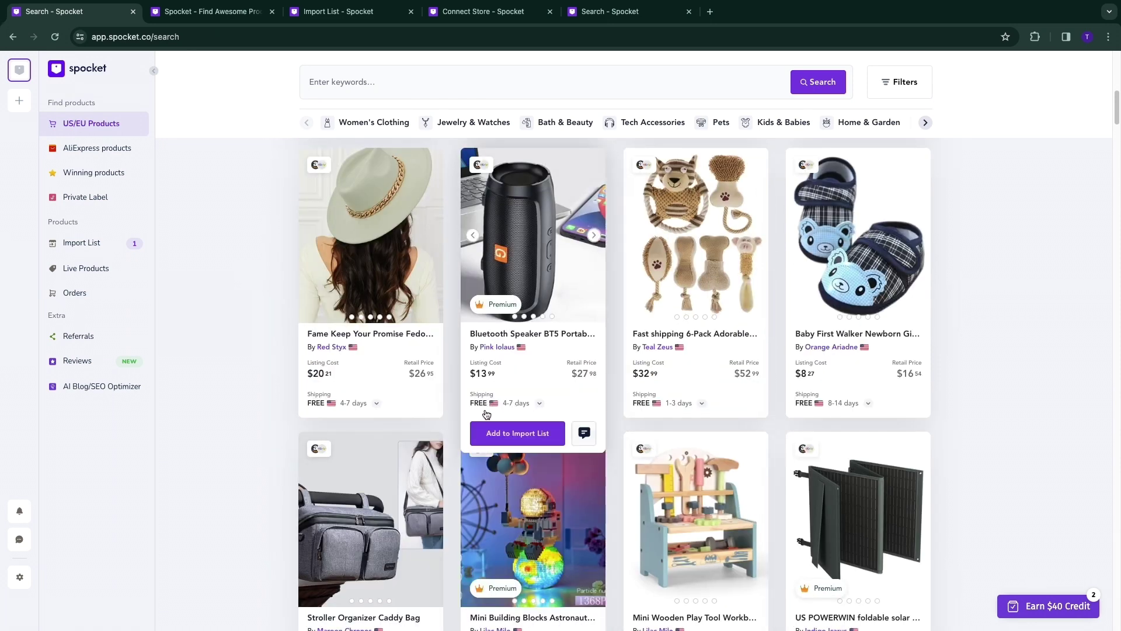
scroll(505, 408, "up", 6)
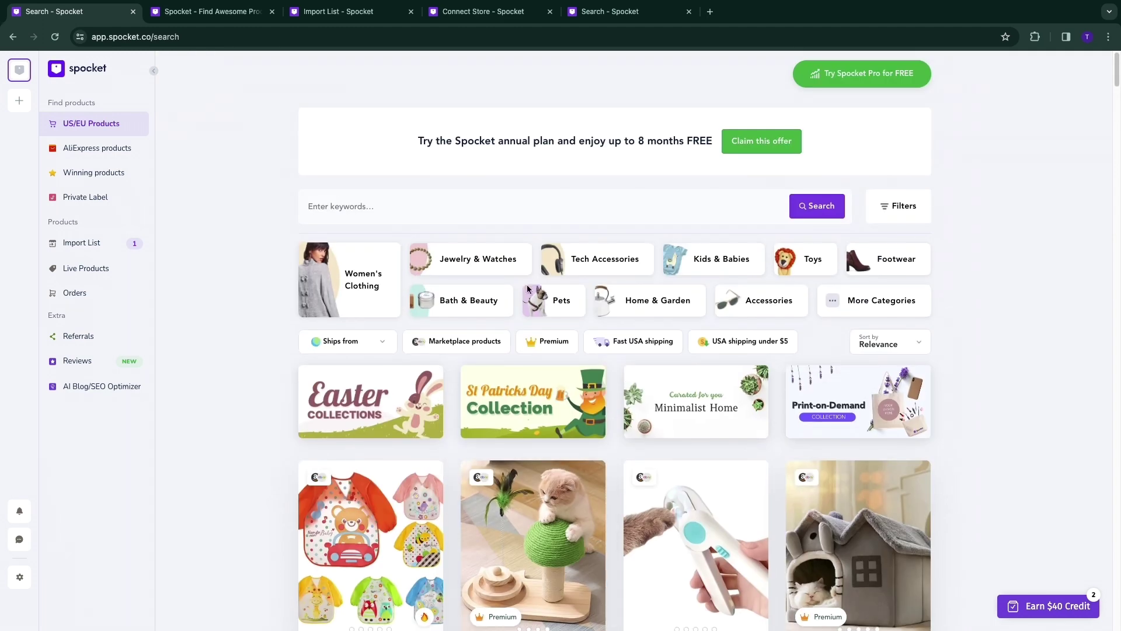
left_click(549, 346)
left_click(615, 347)
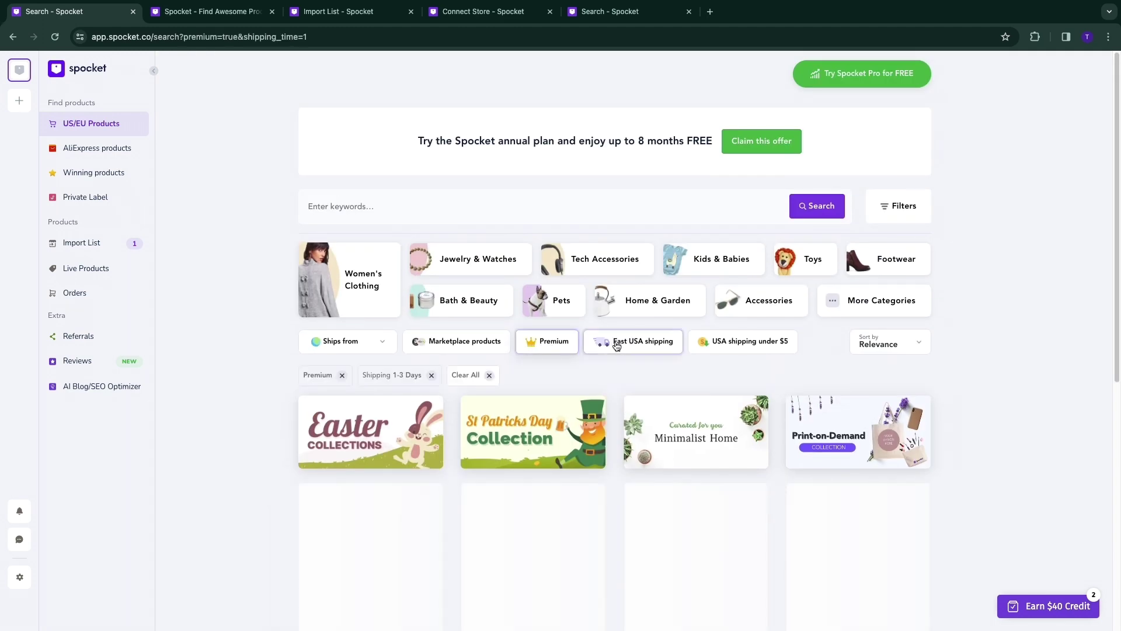
Browse the filtered results and open the 30 Speeds massage gun in a new tab.
scroll(328, 363, "down", 1)
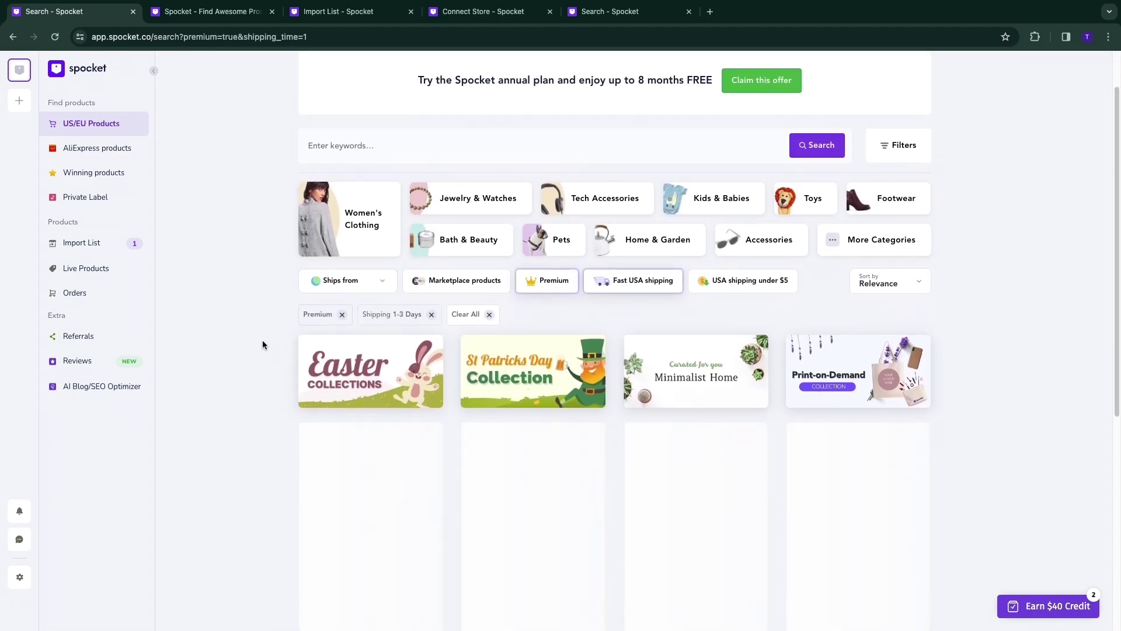
scroll(282, 352, "down", 5)
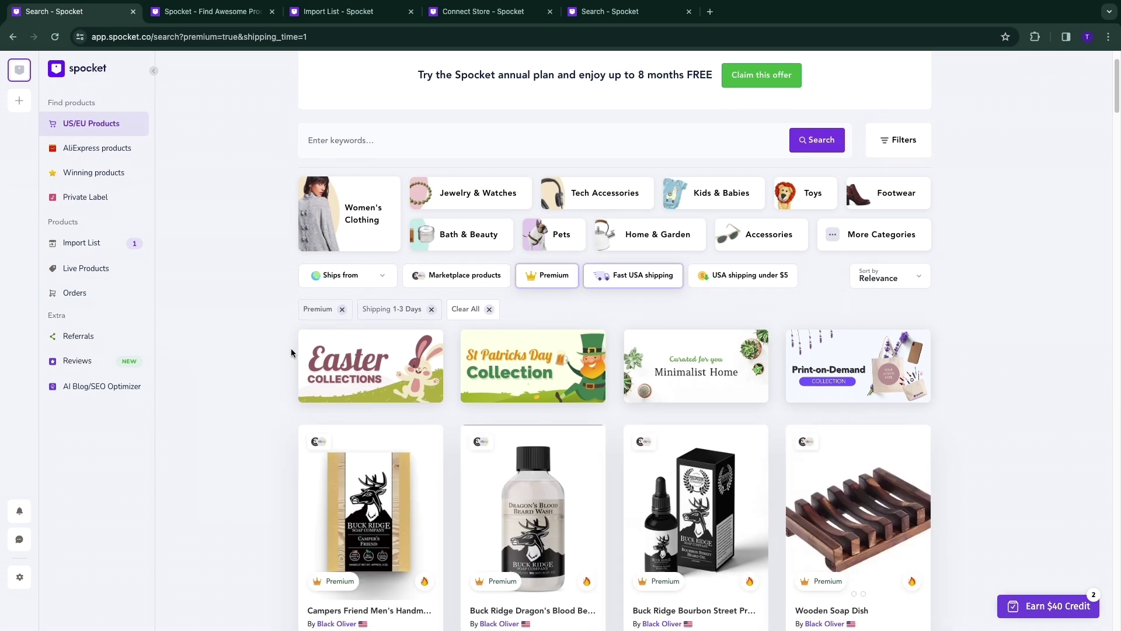
scroll(282, 351, "down", 5)
scroll(282, 352, "up", 2)
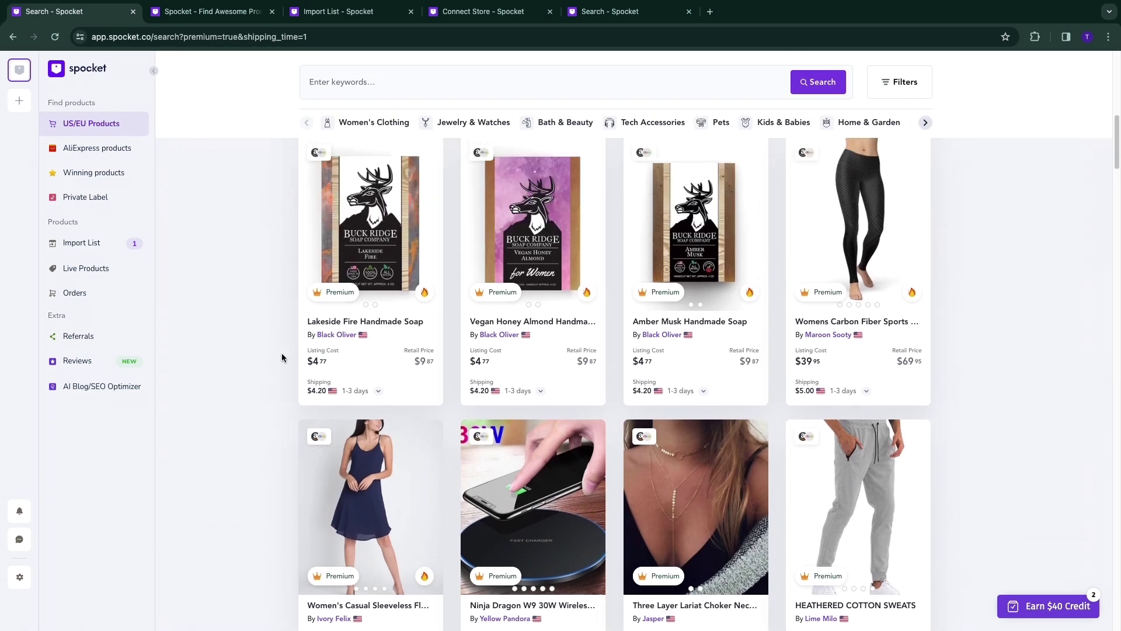
mouse_move(371, 306)
scroll(272, 323, "up", 1)
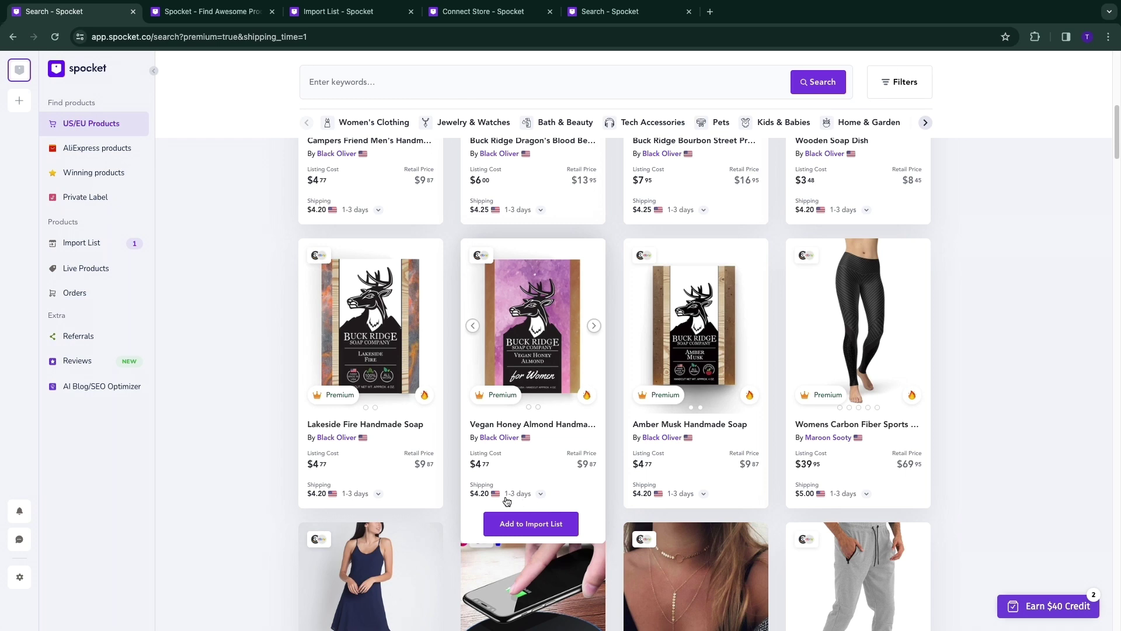
scroll(252, 411, "down", 5)
scroll(248, 402, "down", 9)
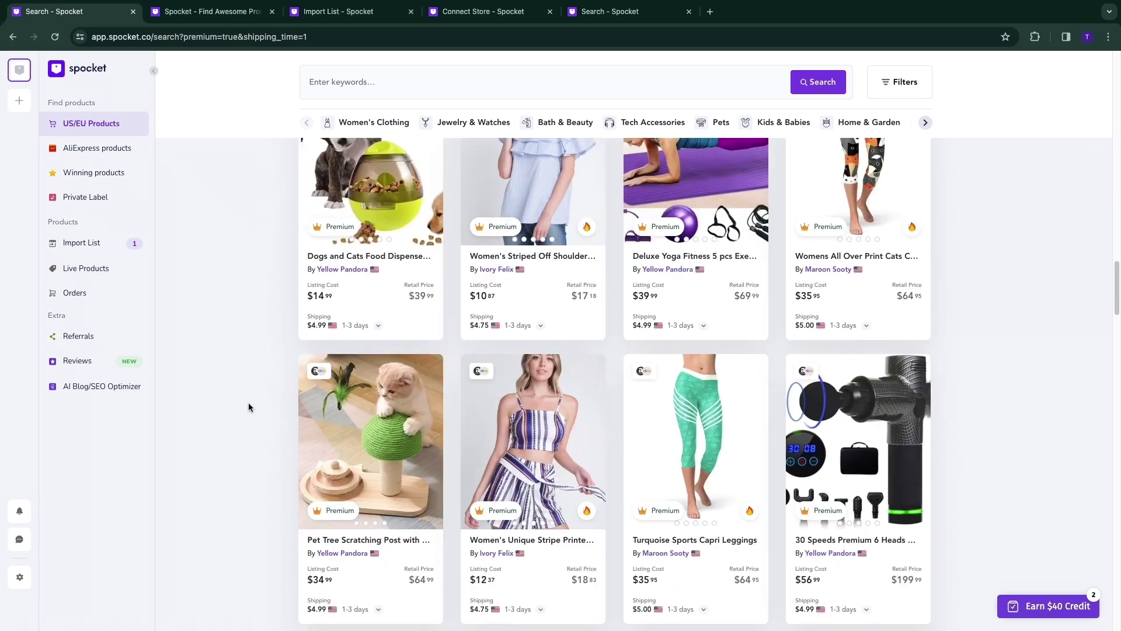
scroll(248, 407, "down", 3)
scroll(1014, 483, "up", 3)
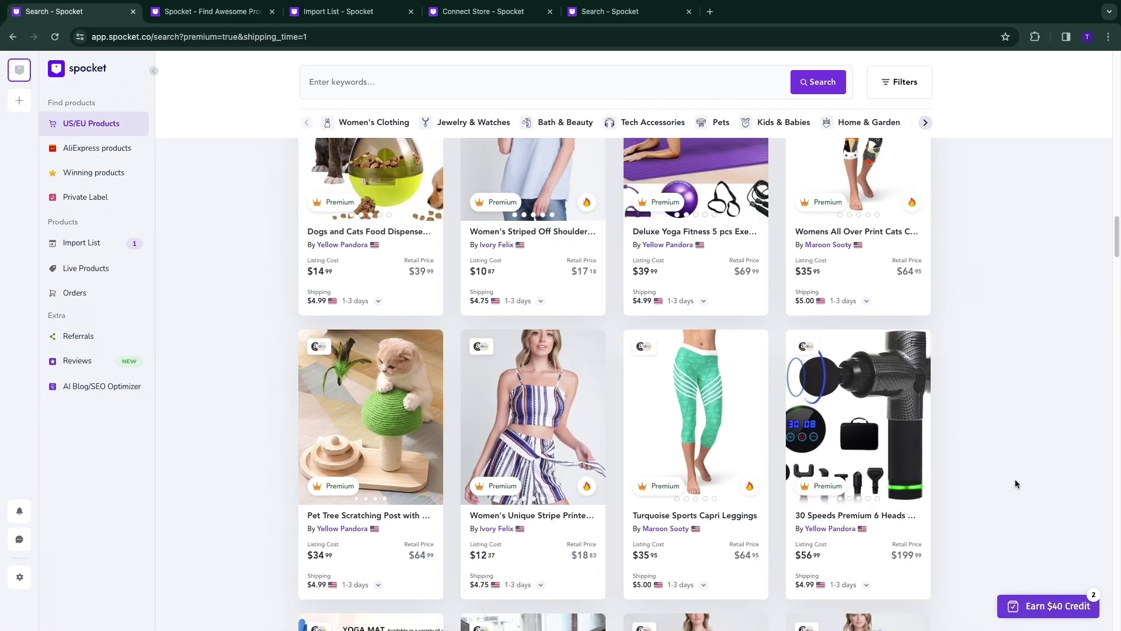
left_click(837, 420)
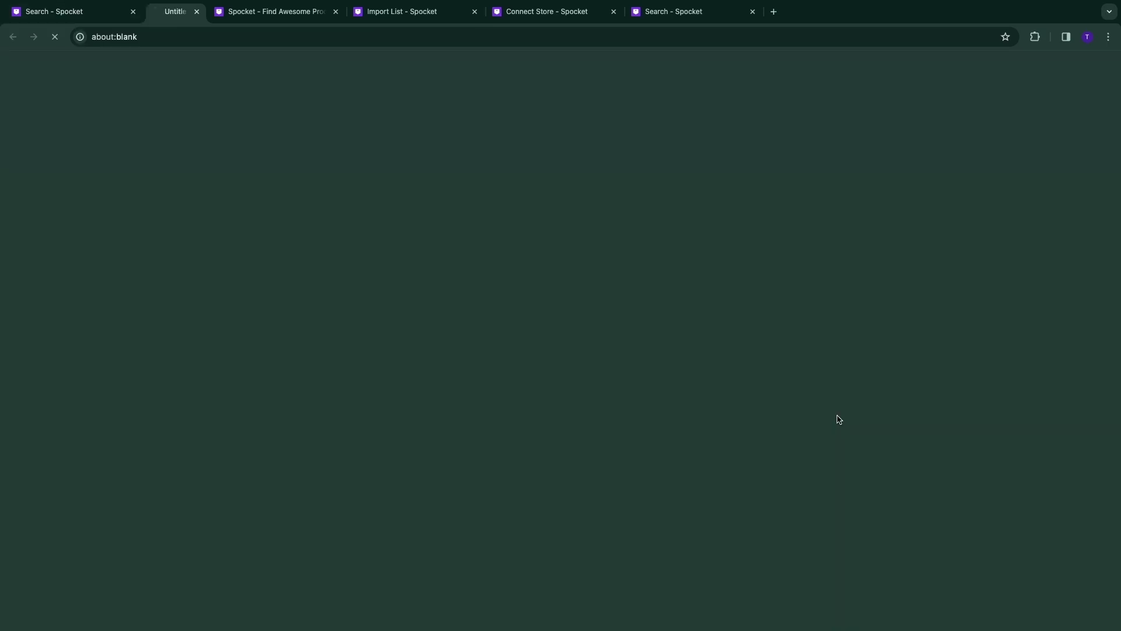
Compare the massage gun's $56.99 Spocket cost against the €41,05 AliExpress price, ending on Spocket.
left_click_drag(665, 278, 701, 280)
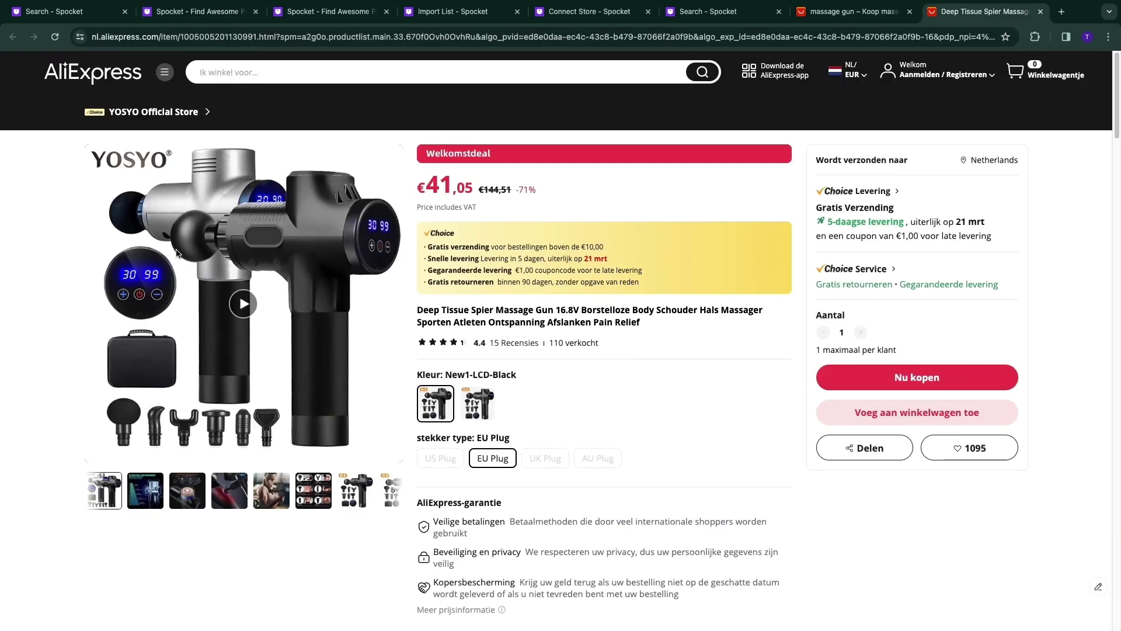
left_click_drag(417, 187, 475, 195)
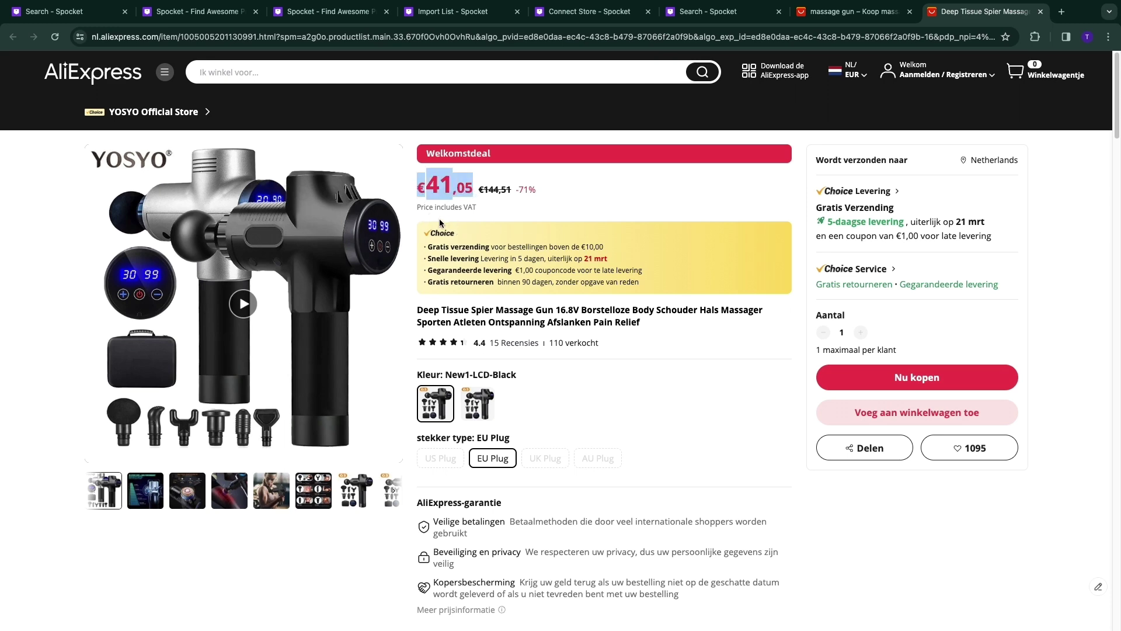
left_click(50, 13)
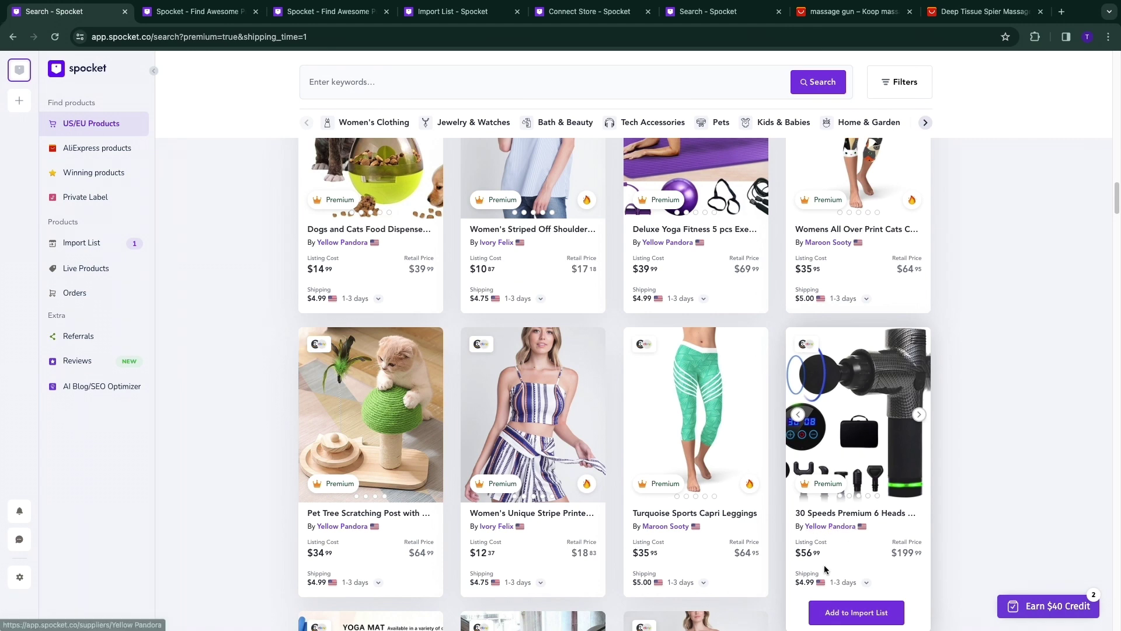
left_click(986, 11)
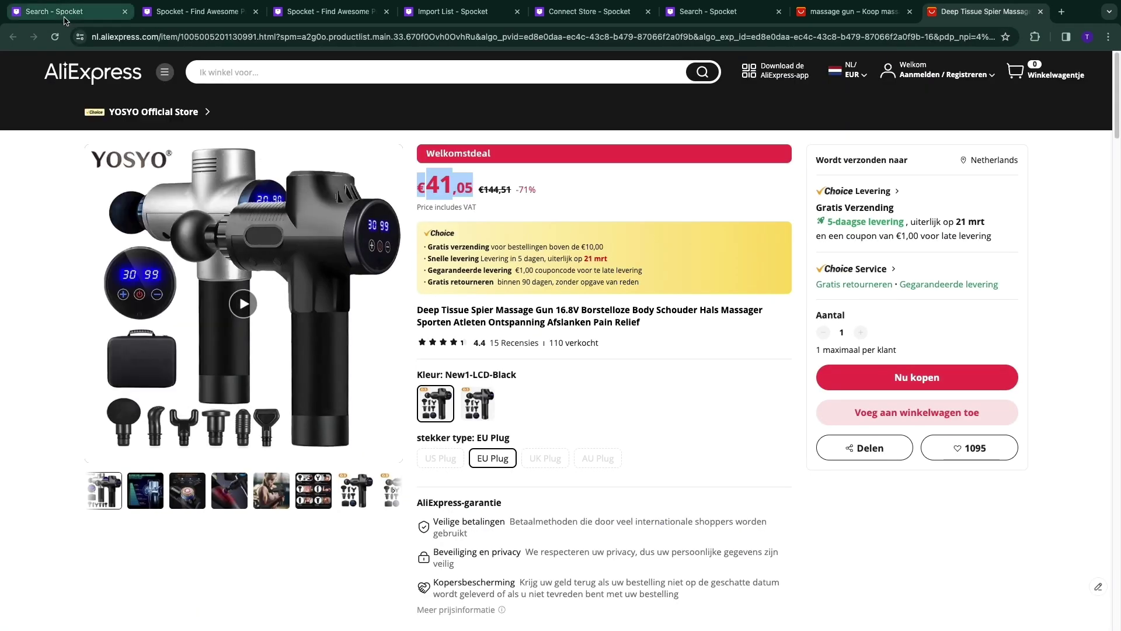
left_click(70, 12)
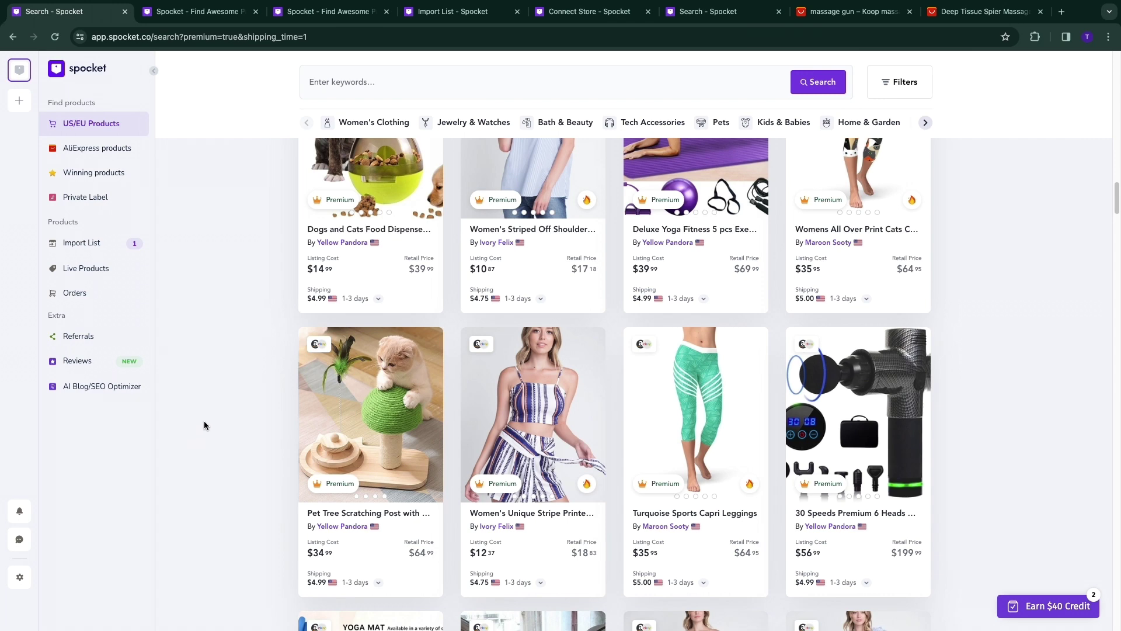
scroll(204, 423, "down", 5)
scroll(204, 425, "down", 5)
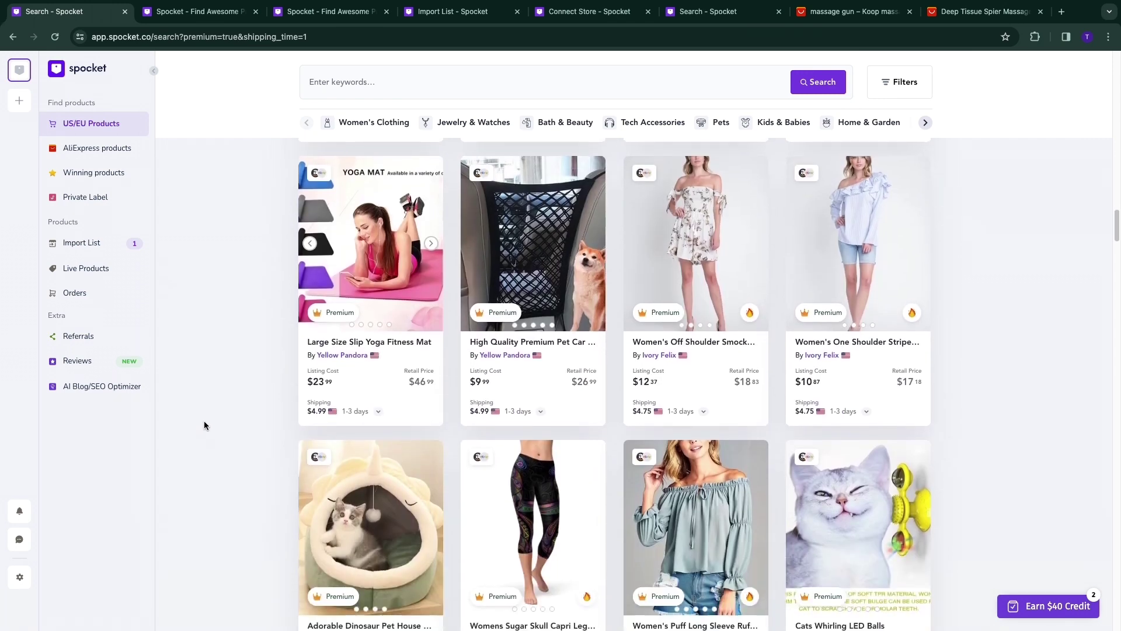
scroll(205, 422, "down", 1)
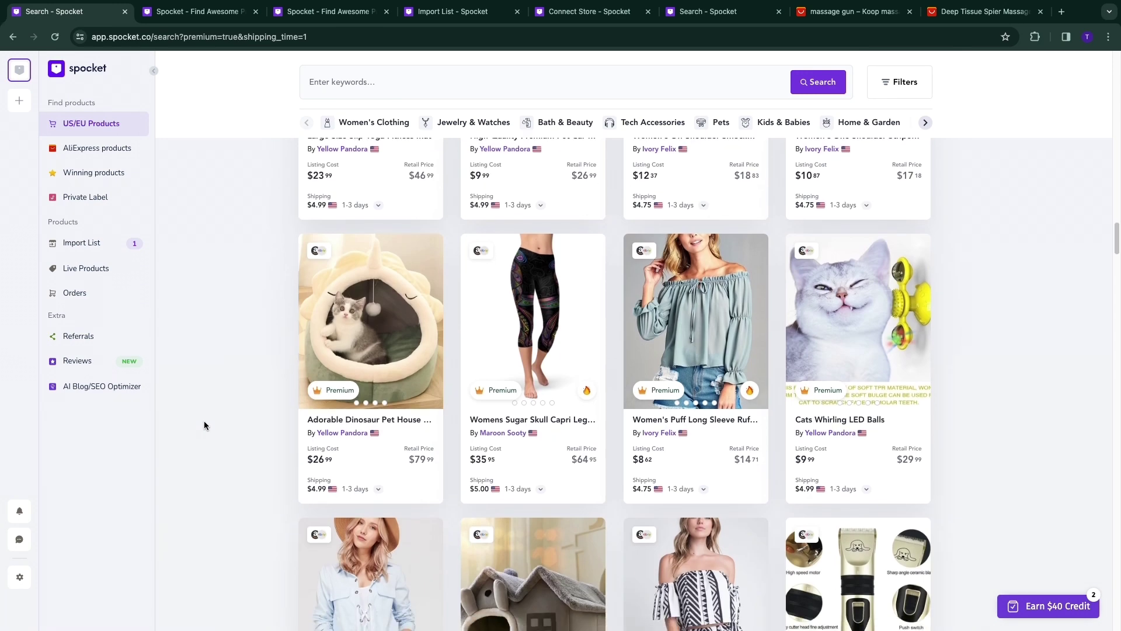
scroll(204, 425, "down", 4)
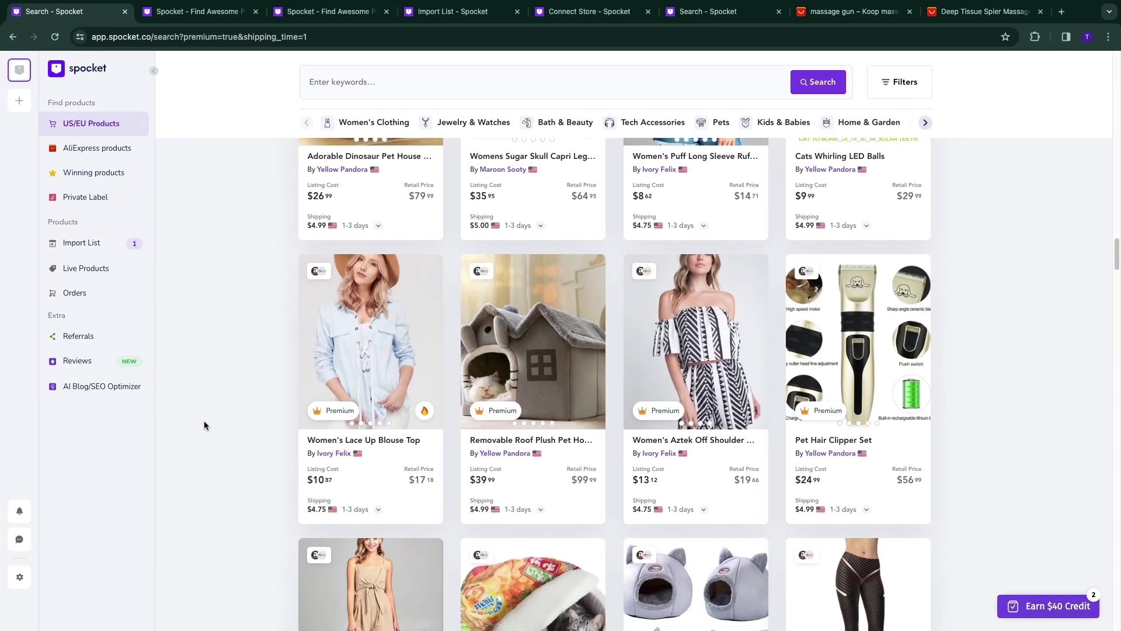
scroll(205, 425, "down", 5)
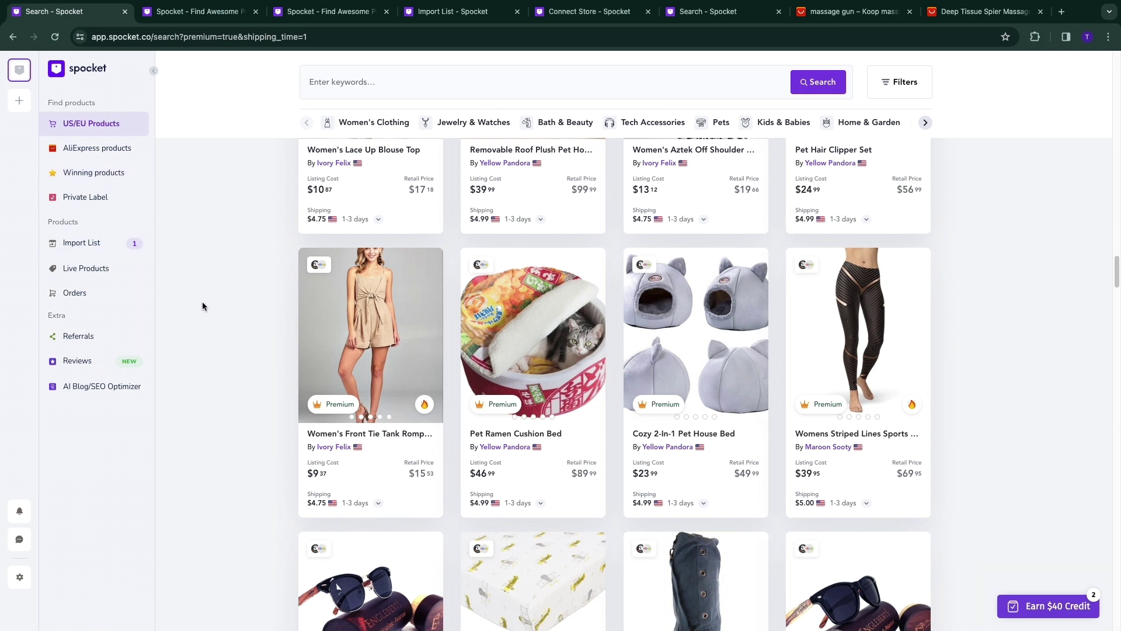
scroll(181, 354, "up", 15)
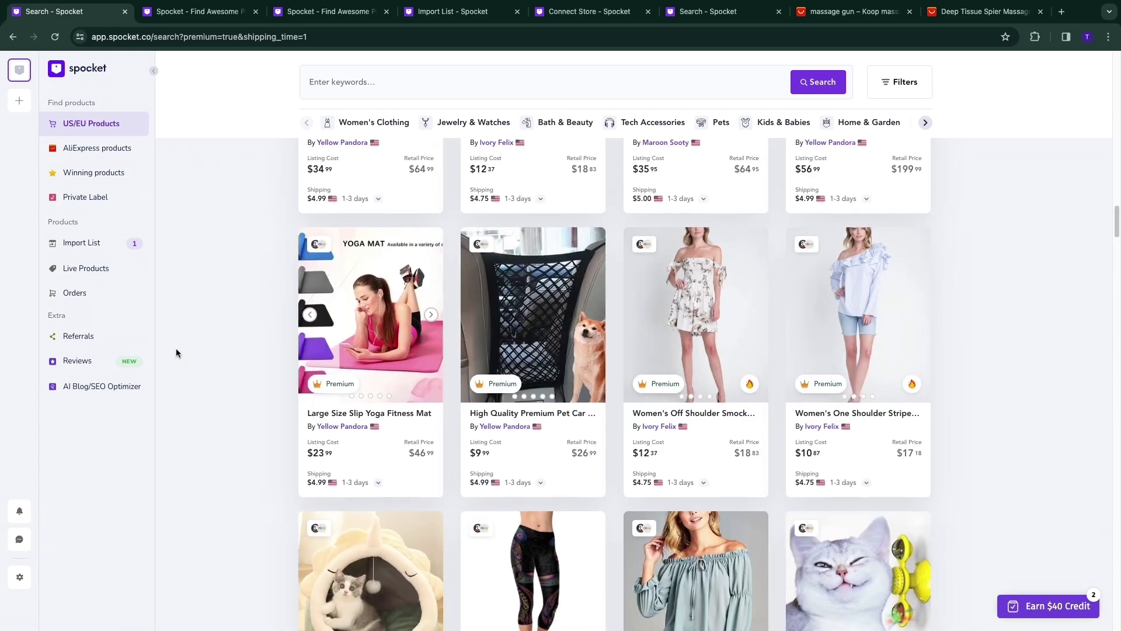
scroll(176, 350, "up", 10)
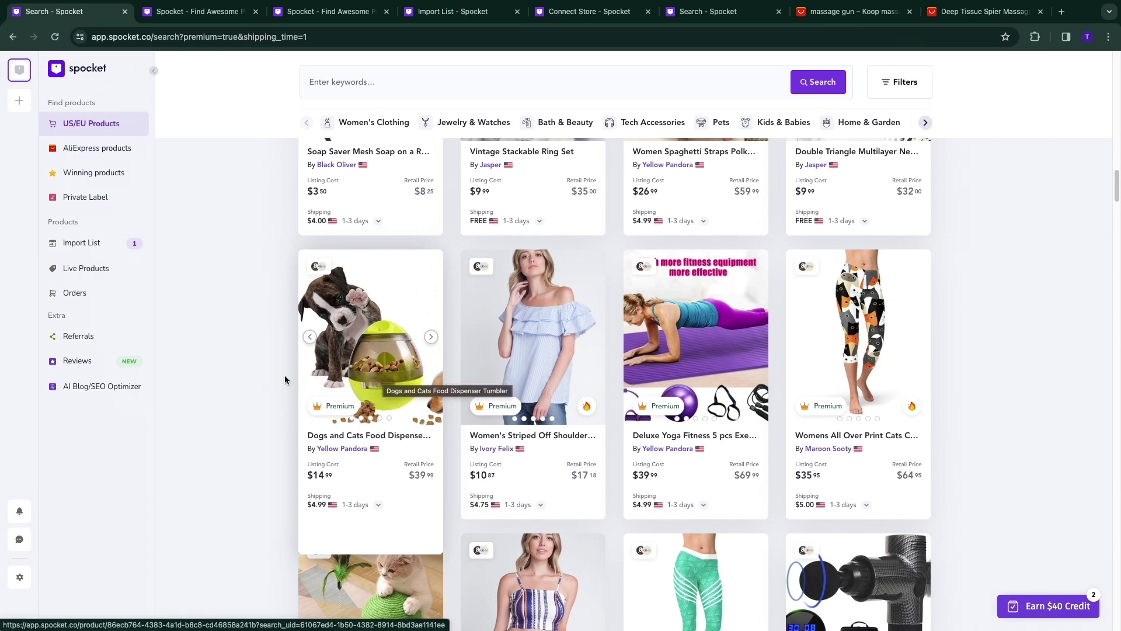
scroll(234, 363, "up", 10)
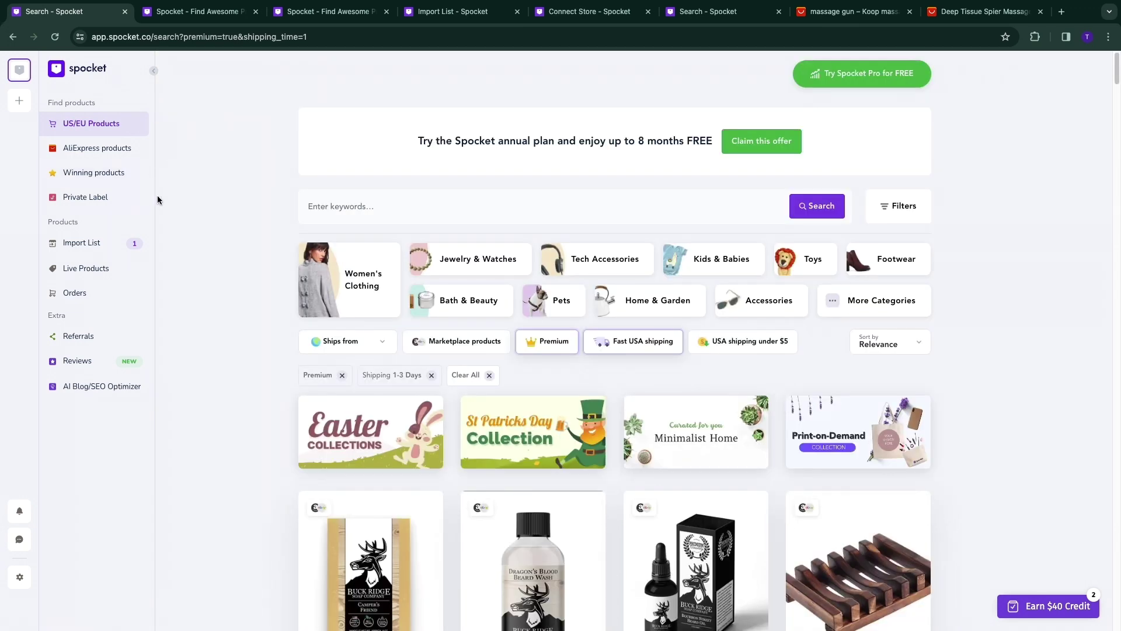
scroll(210, 269, "down", 2)
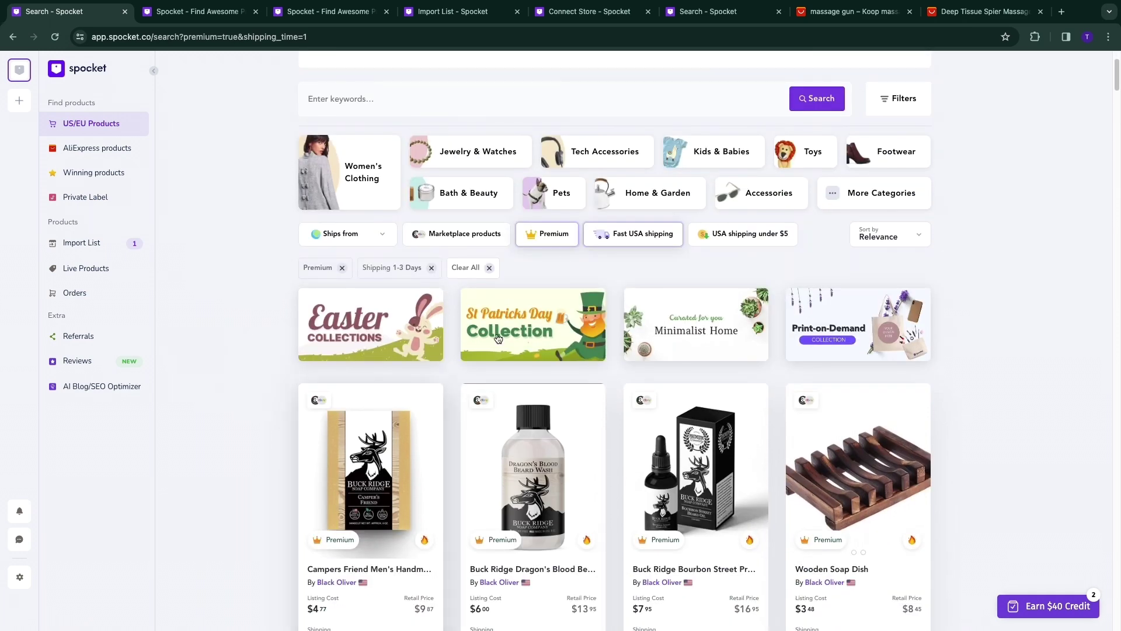
scroll(386, 119, "up", 1)
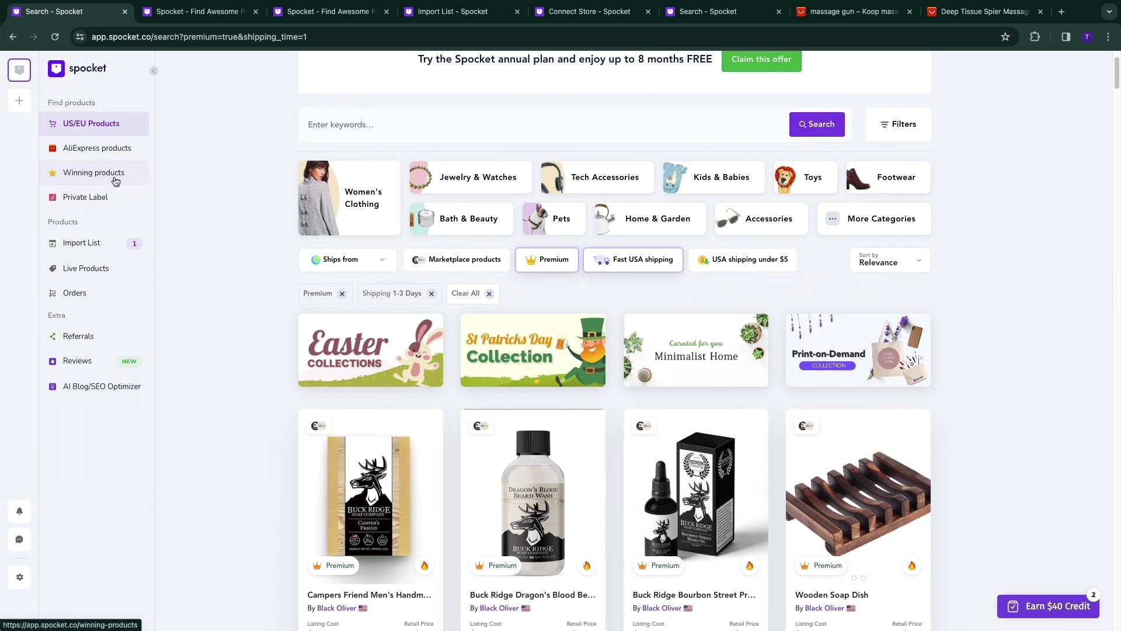
Review the 10 in 1 Wooden Chess Board set's description in the Import List and push it to Shopify.
left_click(80, 244)
scroll(379, 365, "down", 1)
left_click_drag(538, 357, 555, 390)
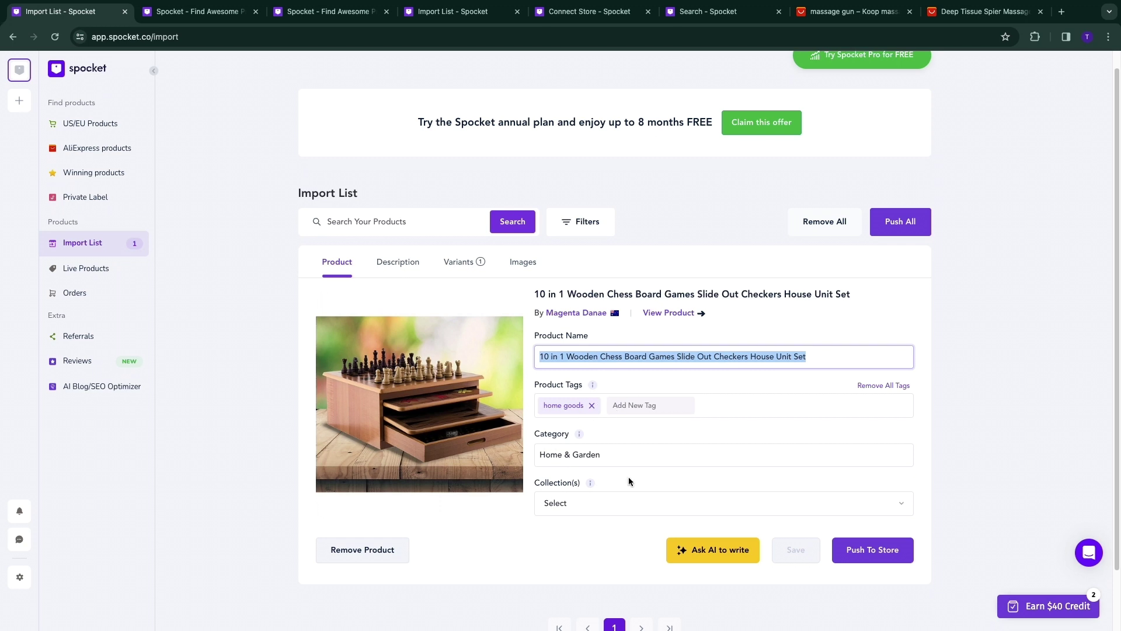
left_click(398, 262)
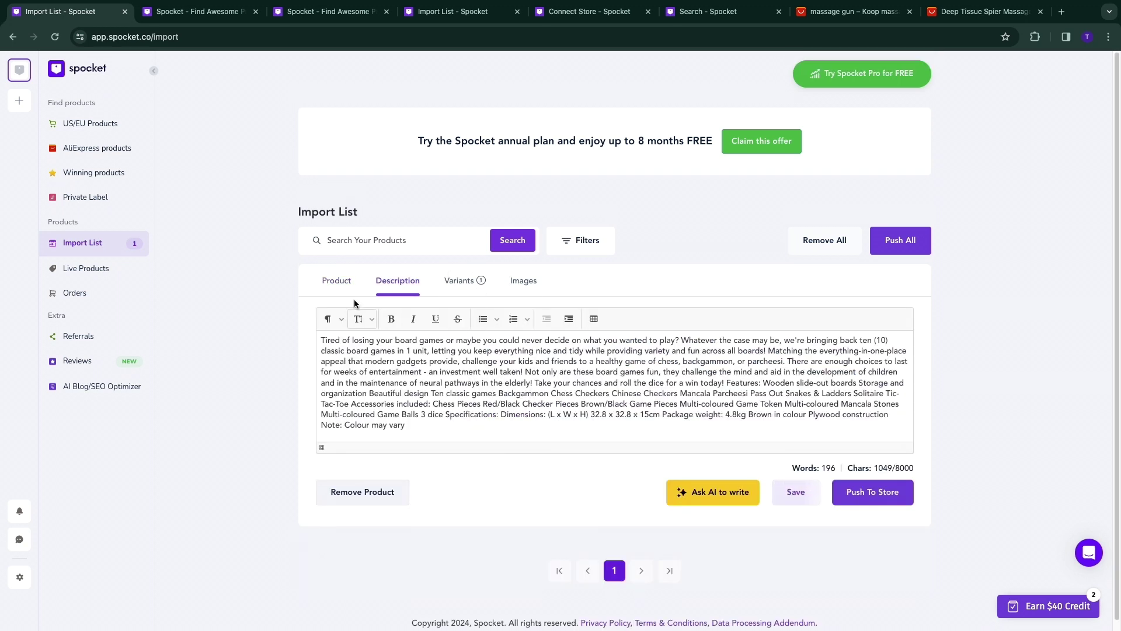
scroll(675, 378, "down", 1)
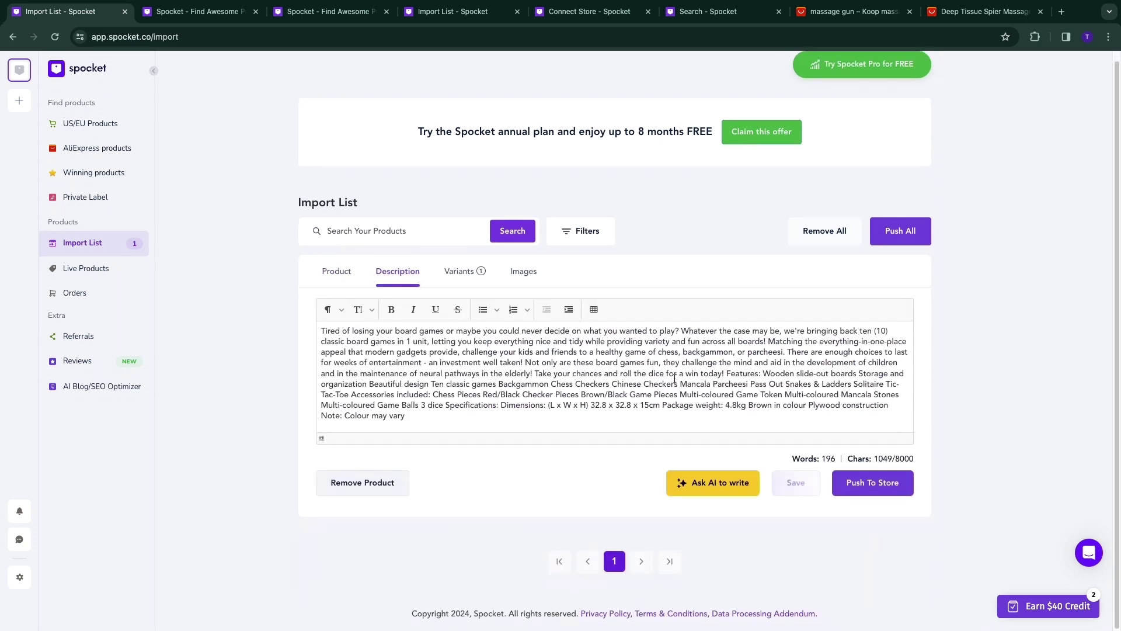
left_click(898, 484)
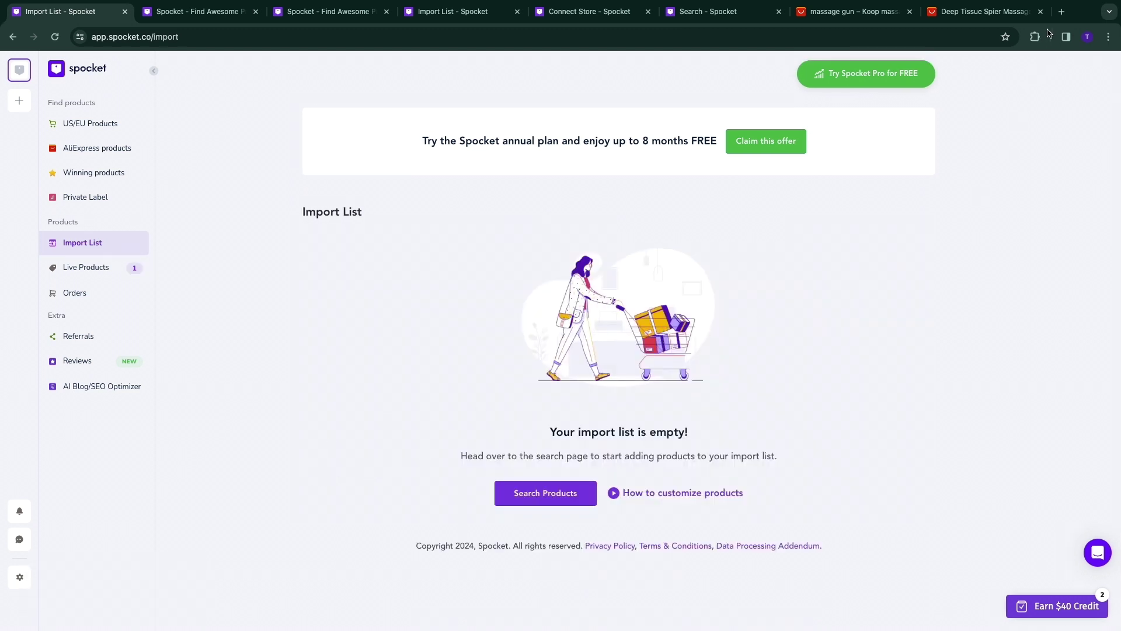
left_click(1058, 17)
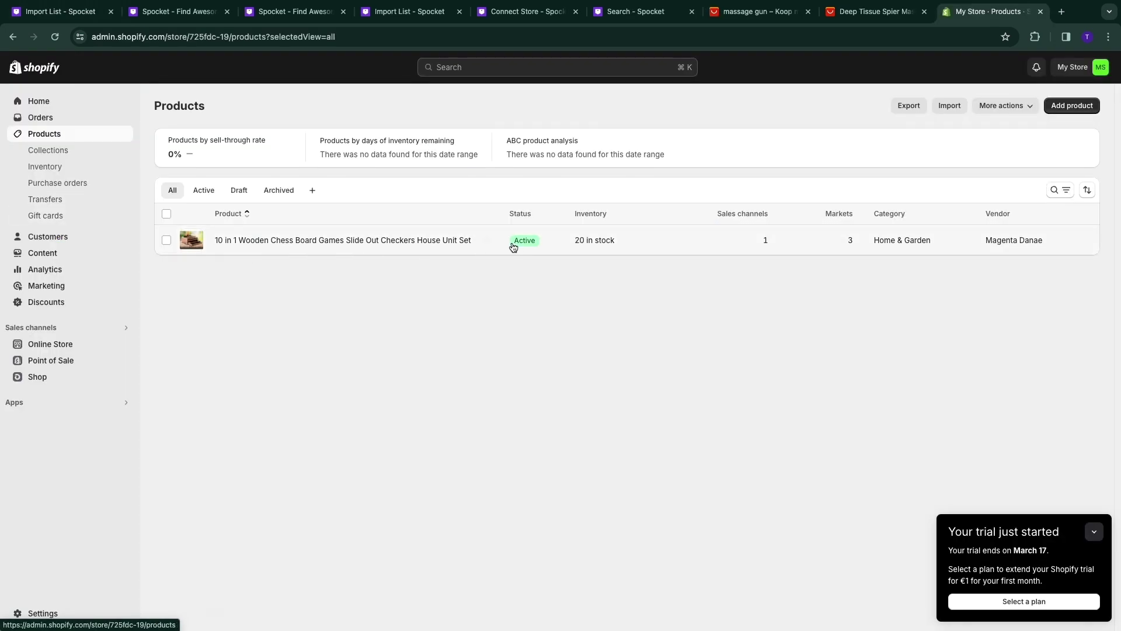
Check the chess board set's Shopify product page for Active status, then return to Spocket's Import List.
left_click(484, 242)
scroll(510, 277, "down", 4)
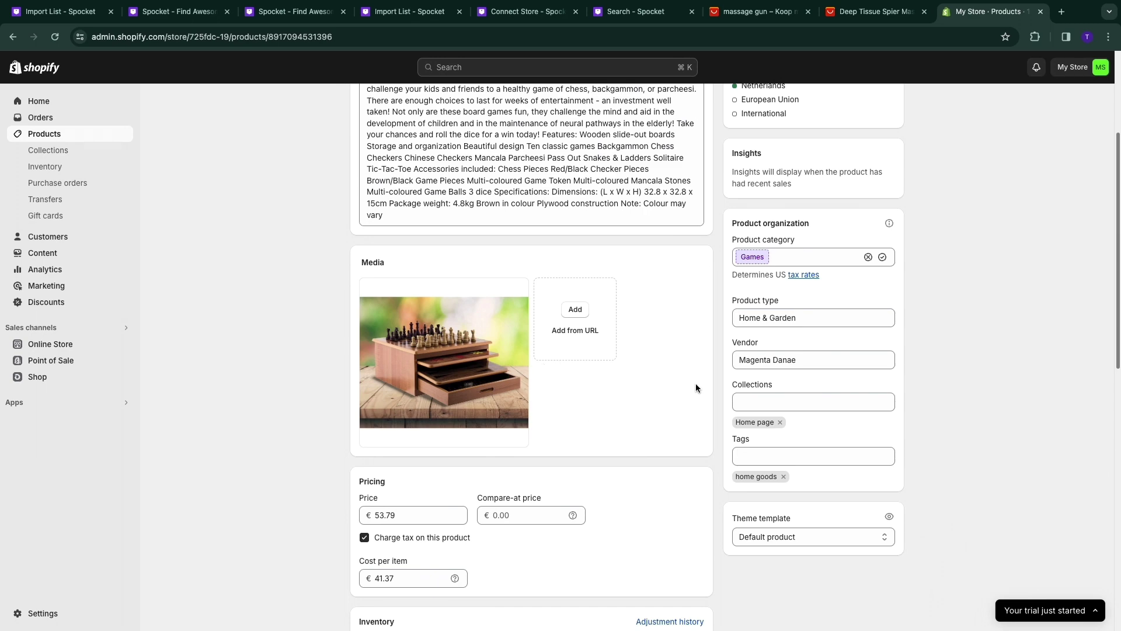
scroll(699, 377, "up", 4)
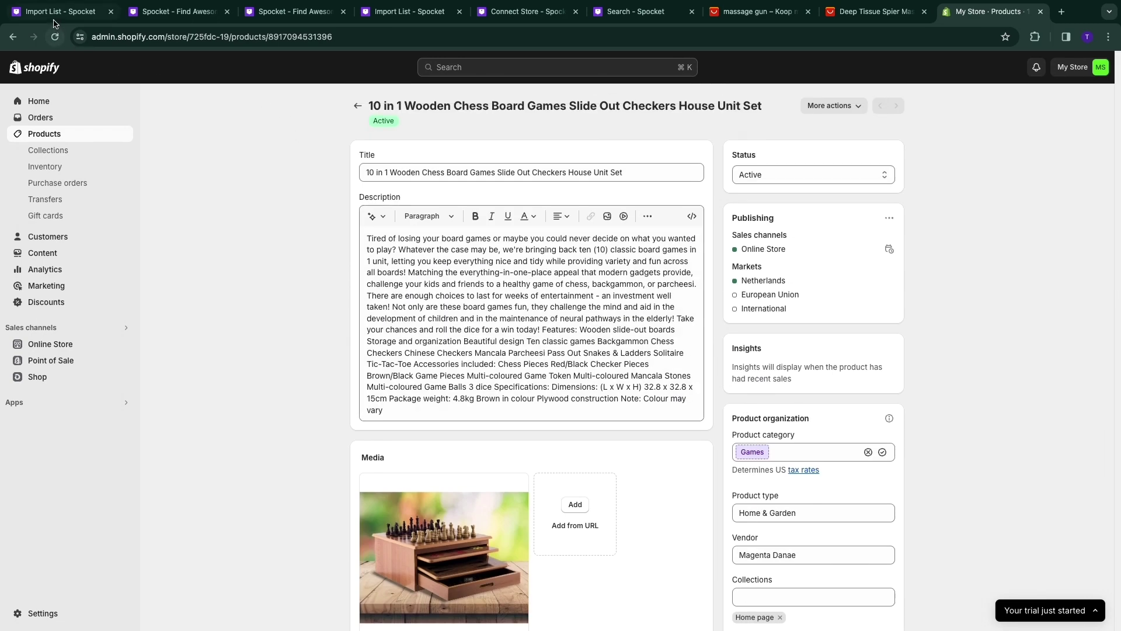
left_click(55, 12)
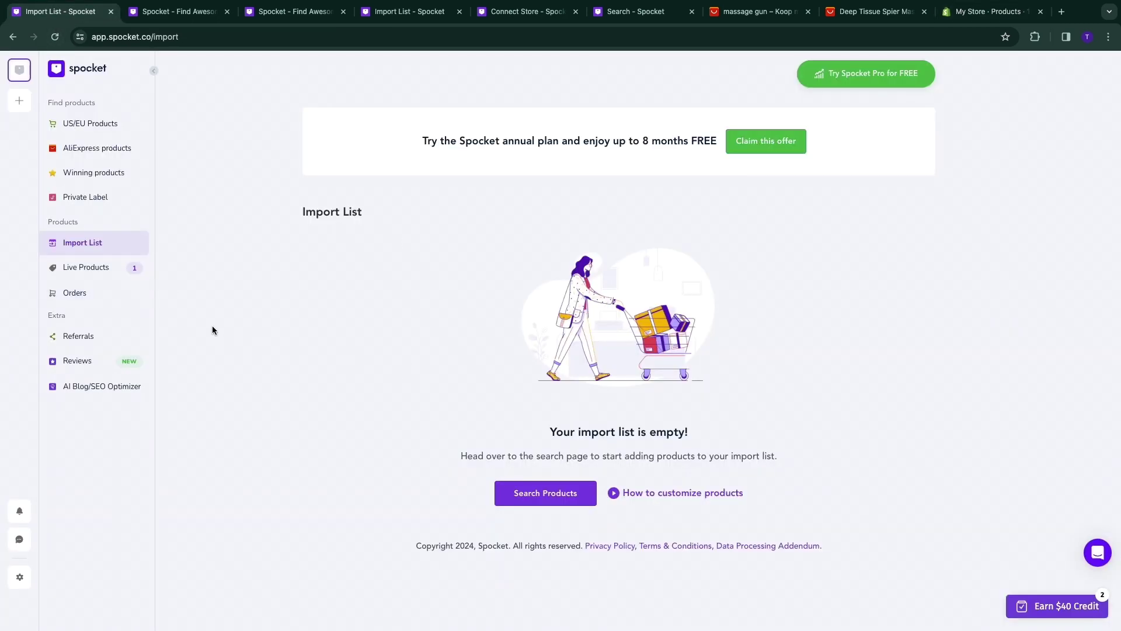